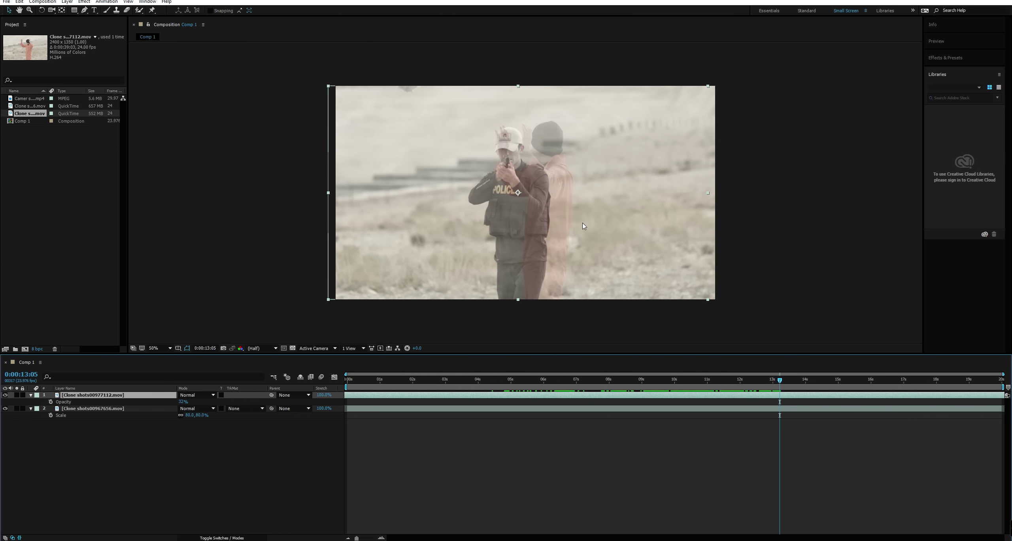
Step: Play and scrub through the composition to check how the two semi-transparent takes overlap as the officer circles the orange-suited character
key("slash")
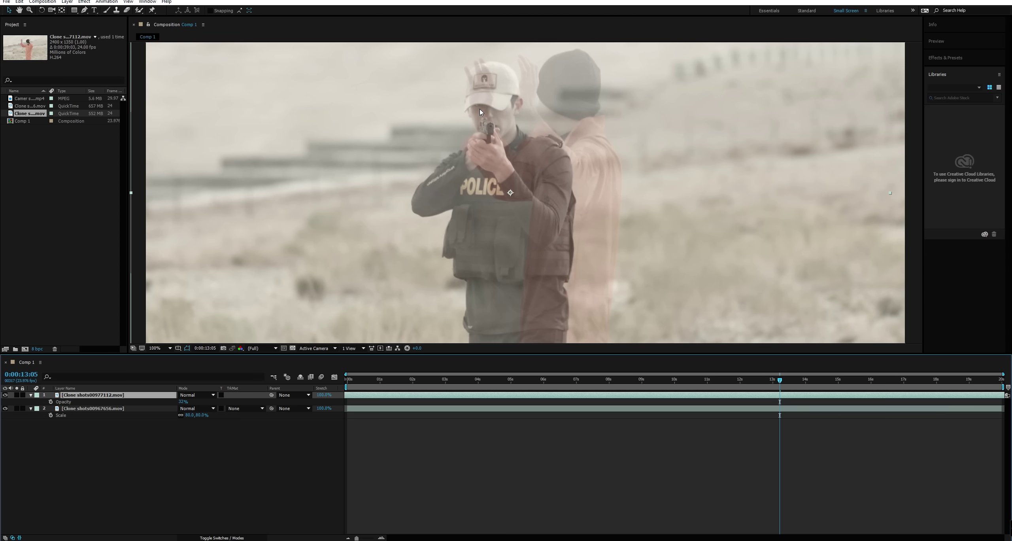
scroll(499, 132, "down", 1)
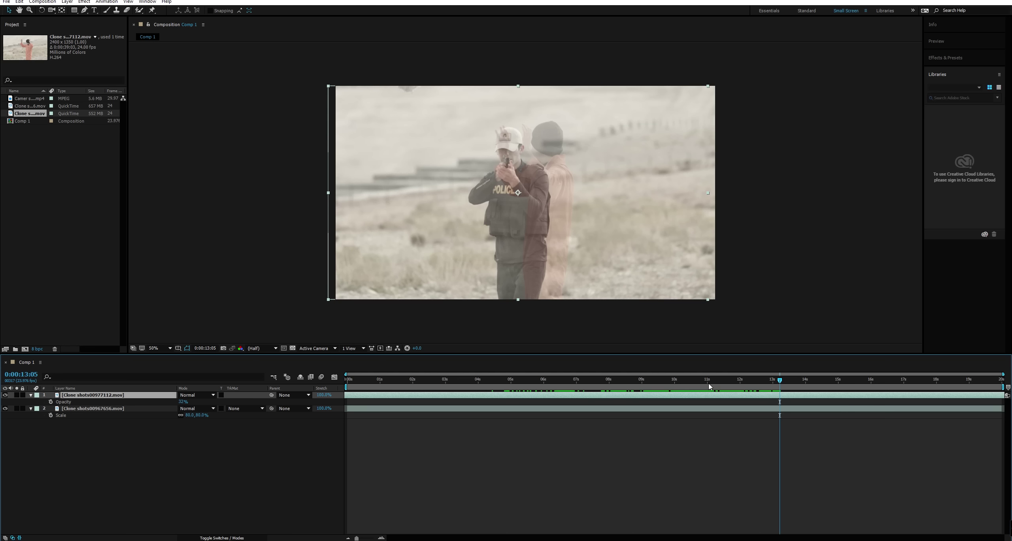
left_click_drag(712, 389, 491, 402)
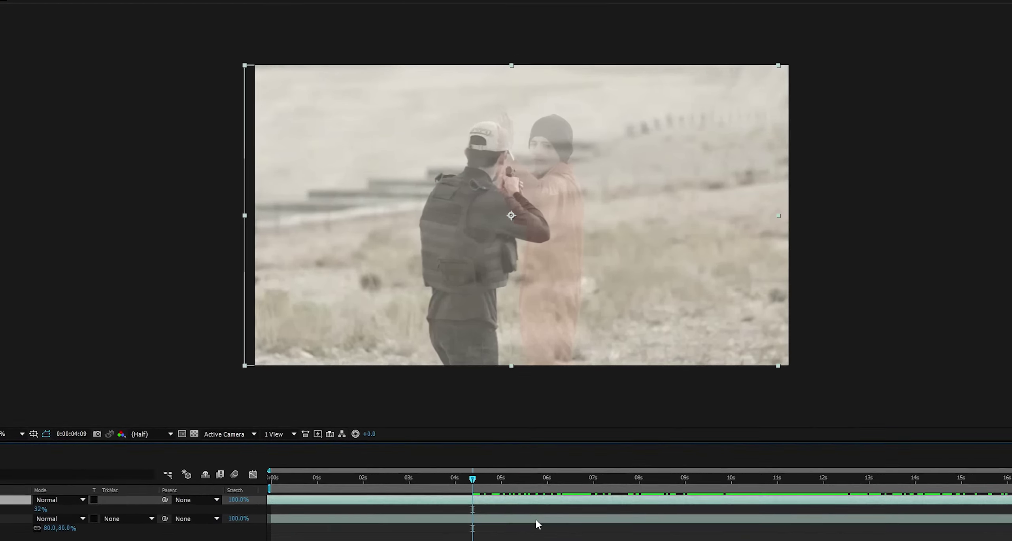
key("space")
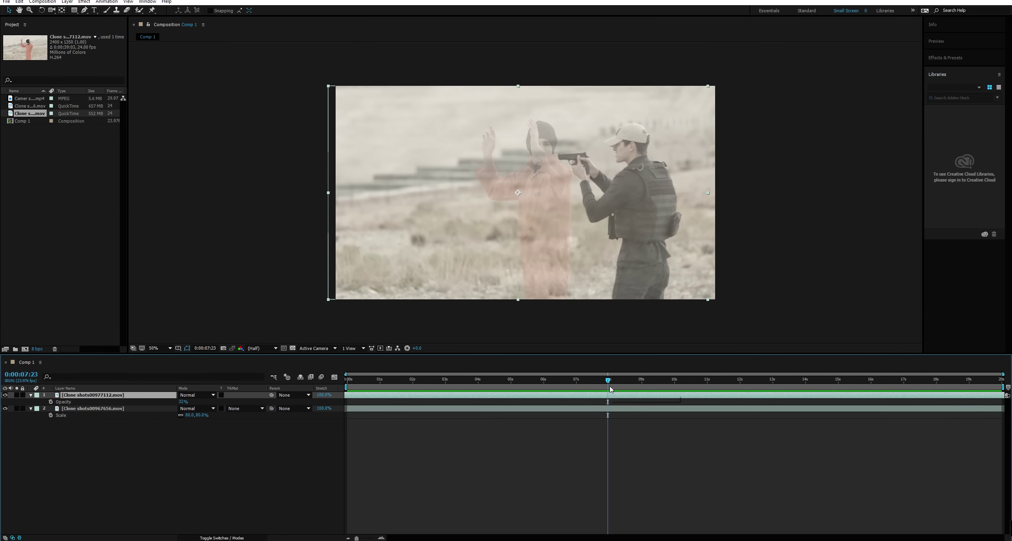
left_click_drag(595, 382, 539, 391)
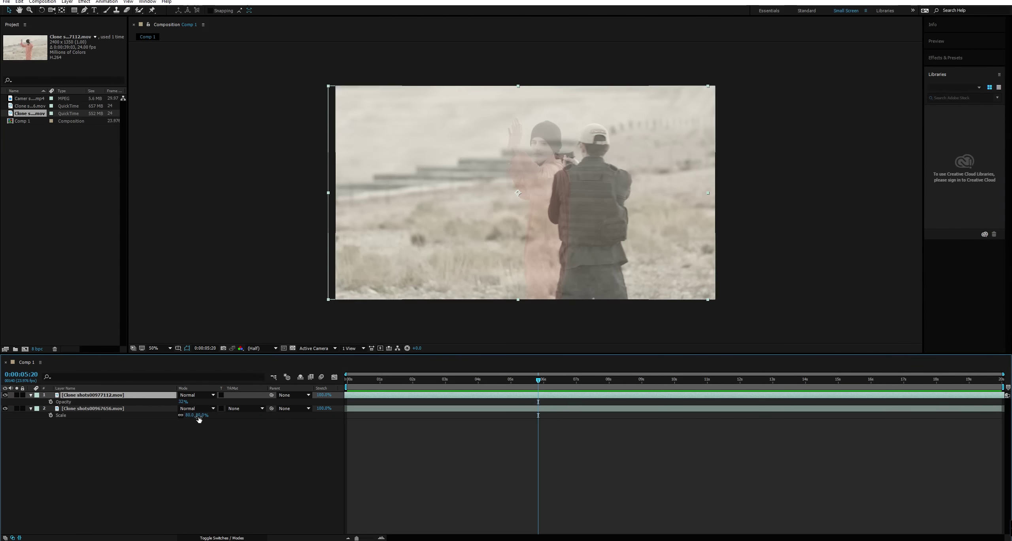
Step: Set the Clone shots00977112.mov layer's opacity to 100% and collapse the properties of both layers
left_click_drag(183, 402, 229, 402)
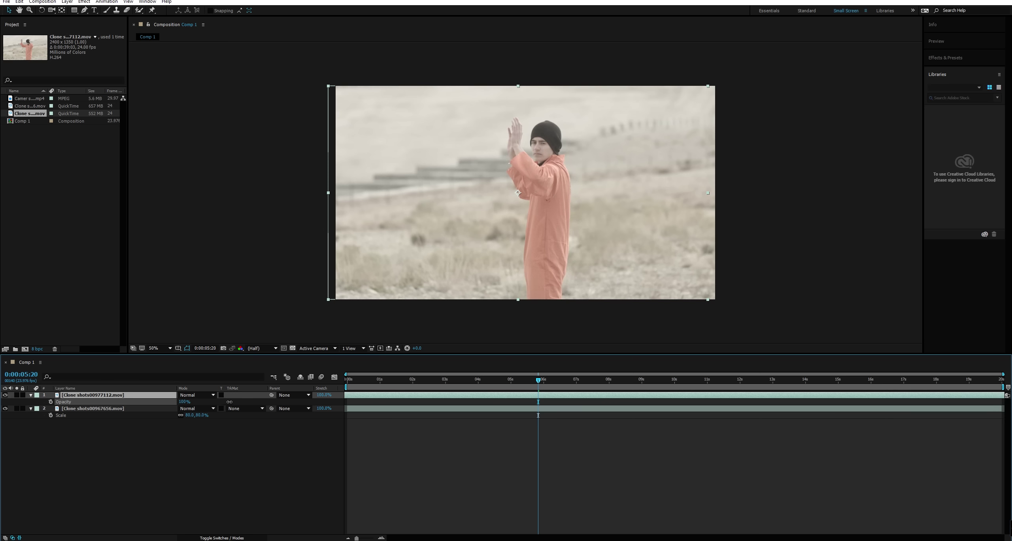
left_click(31, 409)
left_click(31, 396)
left_click(98, 425)
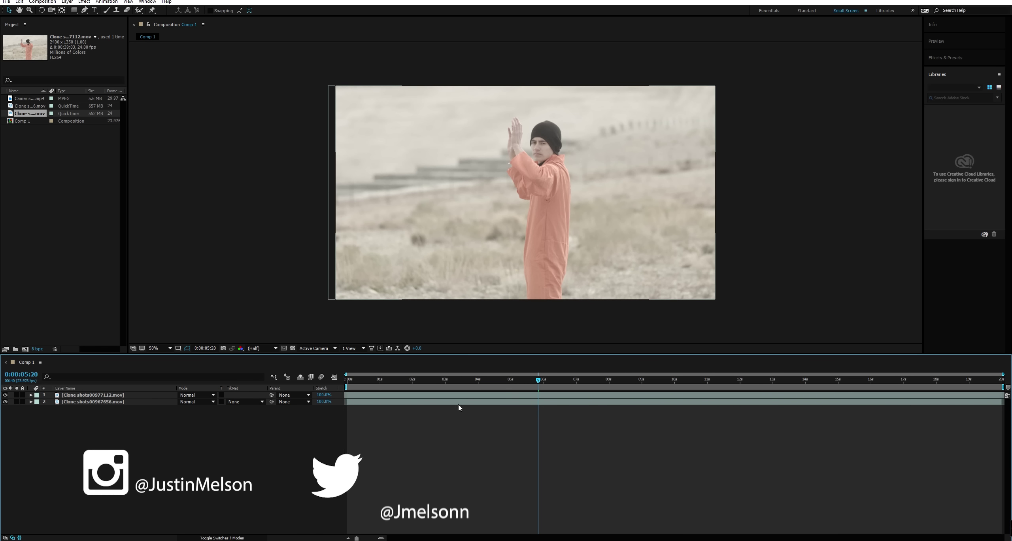
Step: Compare the two takes around 0:00:03:09 by scrubbing and temporarily hiding the orange-suit layer
left_click_drag(537, 387, 460, 393)
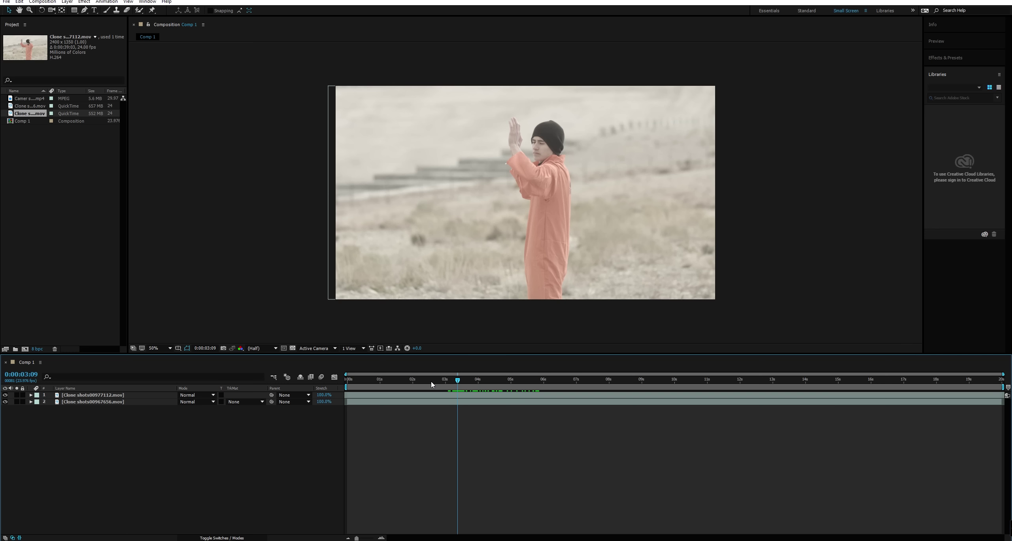
left_click_drag(453, 383, 450, 384)
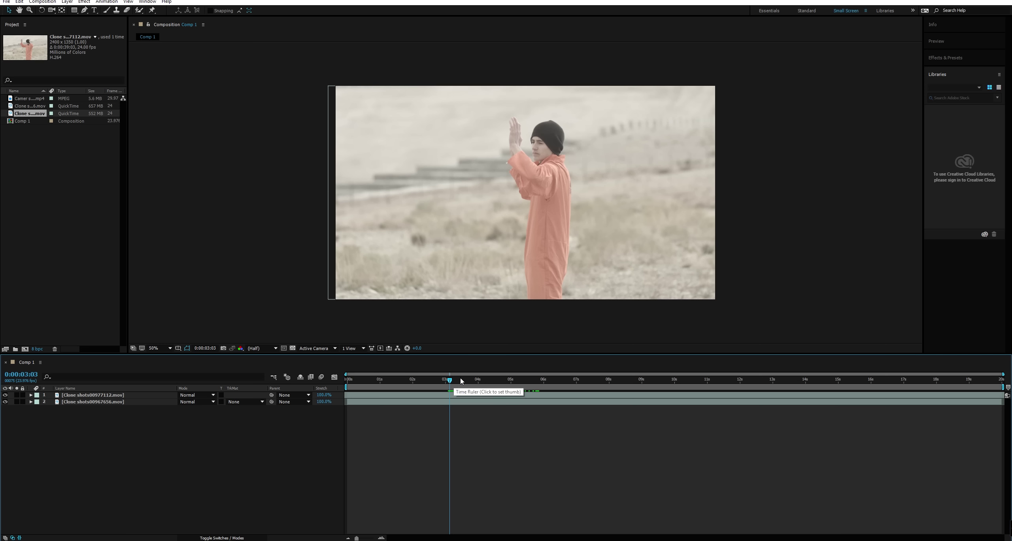
mouse_move(459, 383)
left_mouse_down()
mouse_move(533, 381)
mouse_move(457, 392)
left_mouse_up()
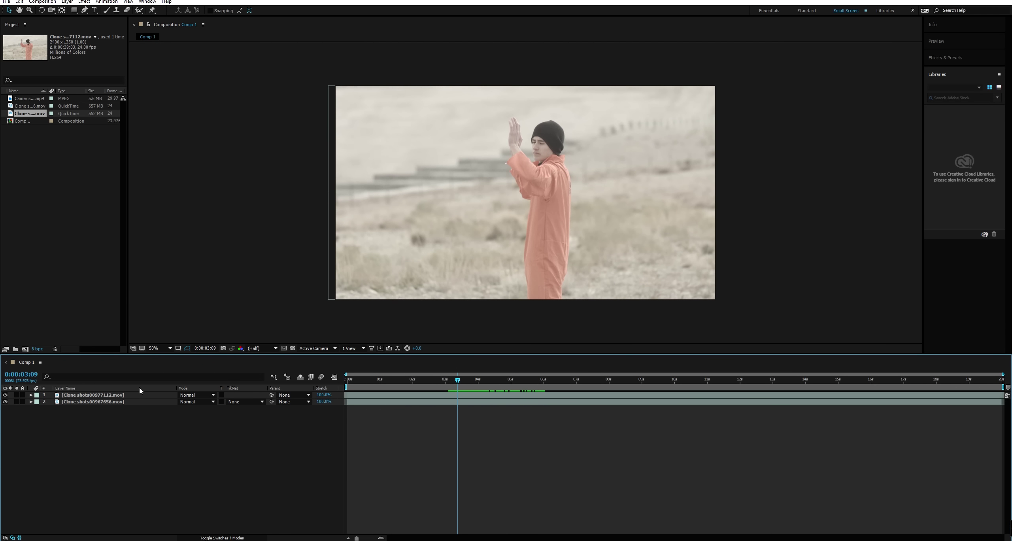
left_click(4, 395)
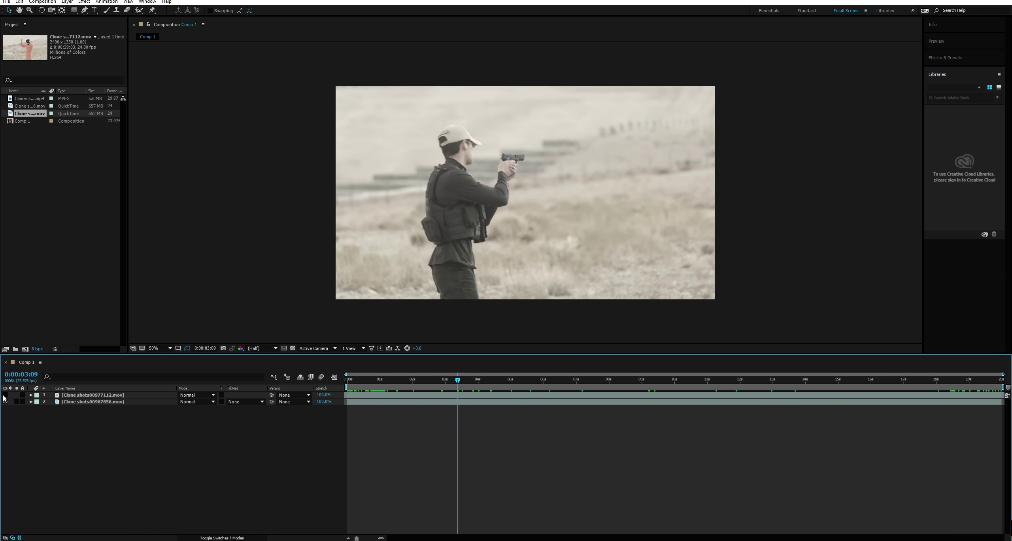
left_click(5, 395)
Step: Lower the orange-suit layer's opacity to 24% and scrub between about 0:00:01:16 and 0:00:07:20 to examine where the performers cross
left_click(122, 395)
key("t")
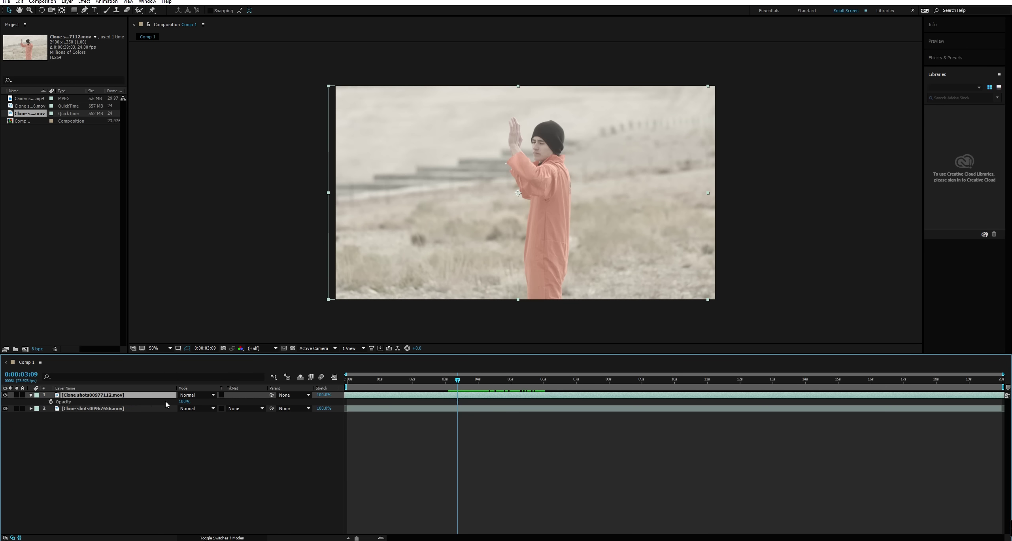
left_click_drag(184, 401, 159, 402)
left_click_drag(457, 380, 402, 391)
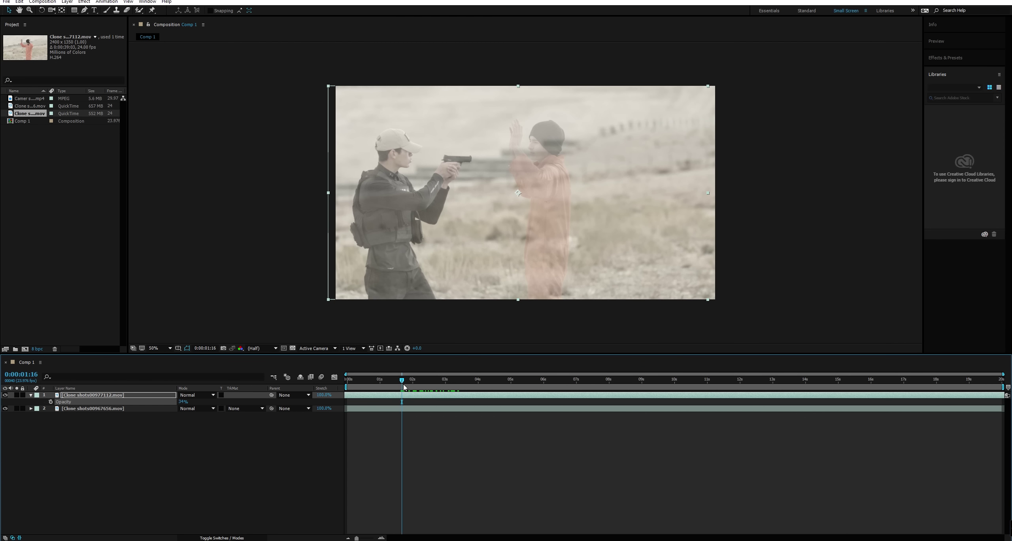
left_click_drag(403, 384, 592, 376)
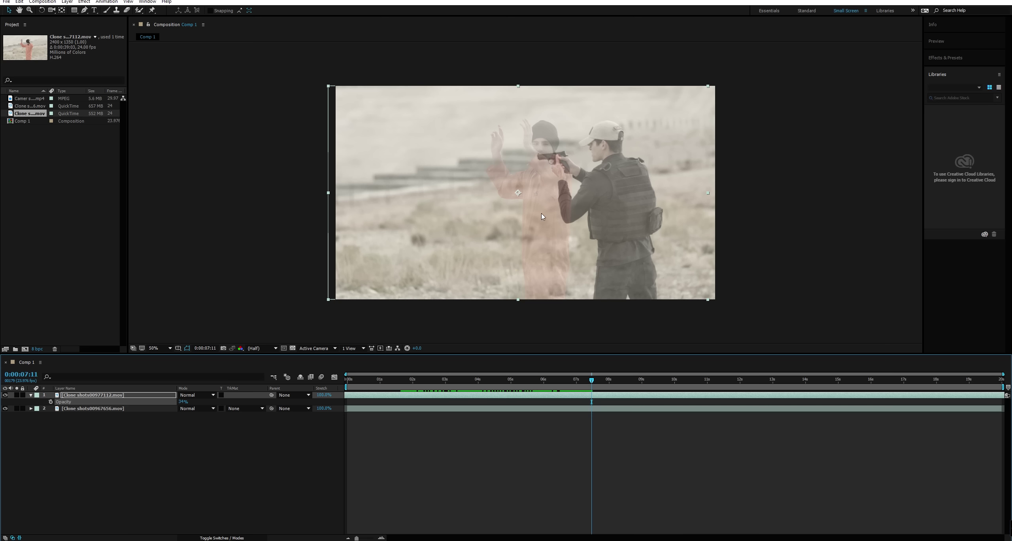
left_click_drag(420, 383, 606, 312)
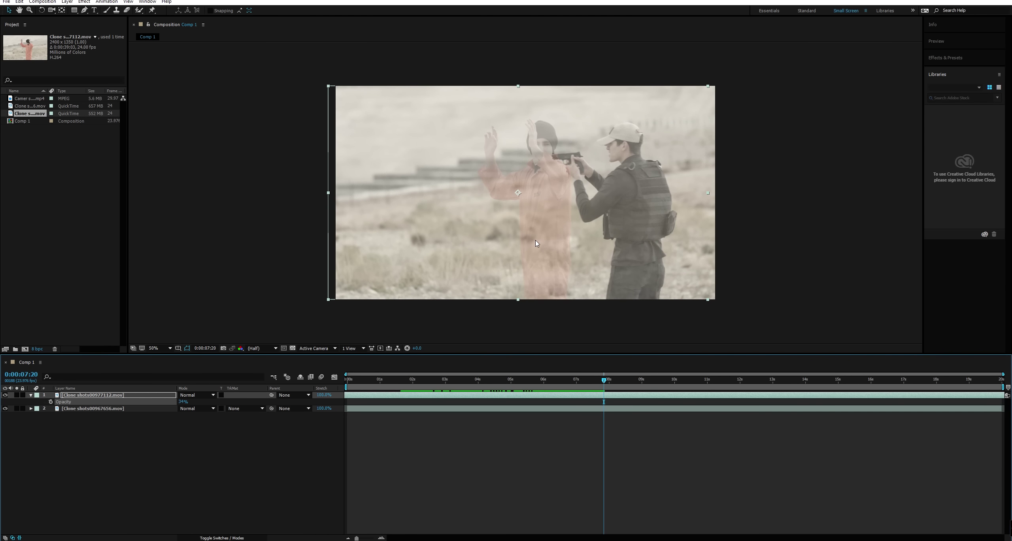
left_click_drag(605, 382, 583, 435)
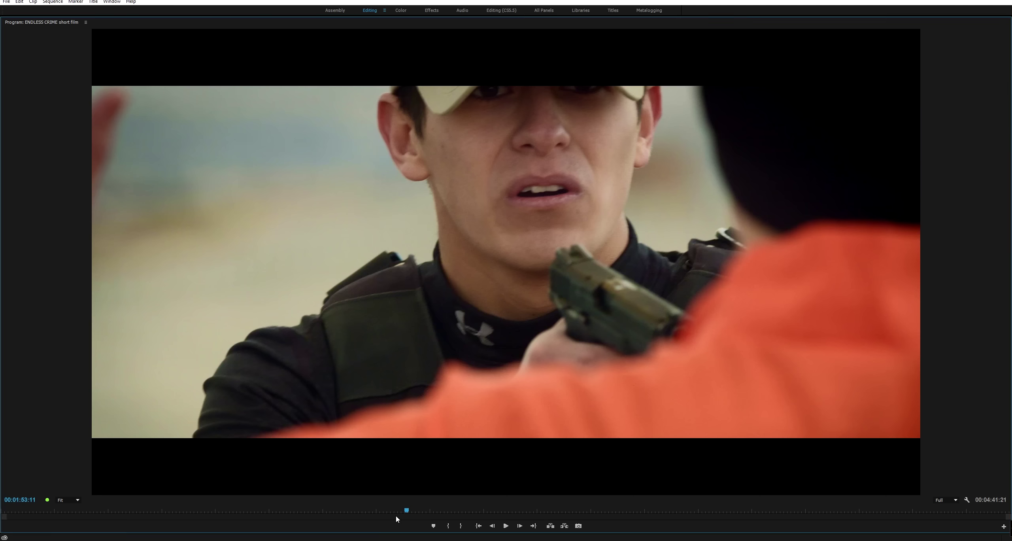
Step: Switch to Premiere Pro and play back the finished clone shot in the ENDLESS CRIME short film sequence
left_click(397, 514)
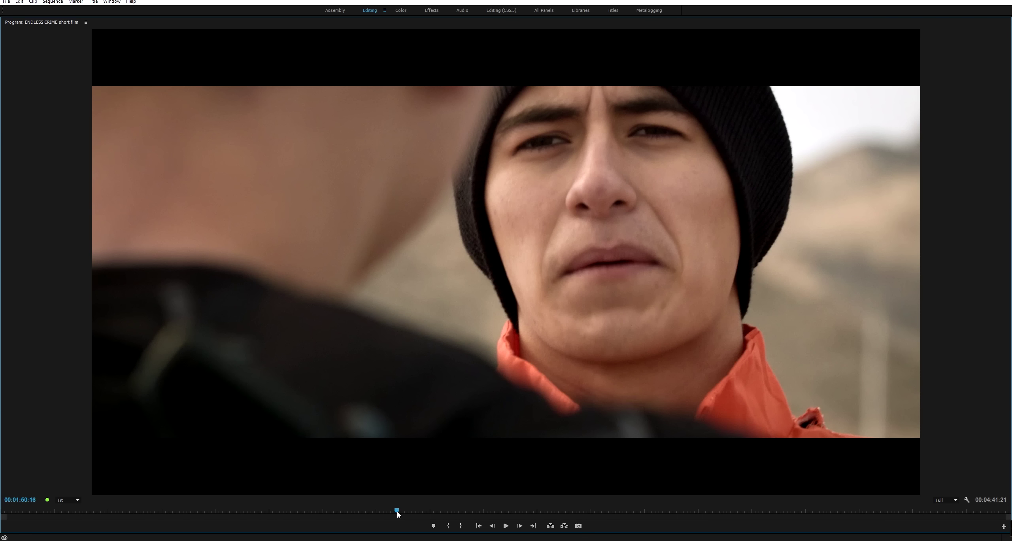
left_click_drag(398, 514, 317, 511)
key("space")
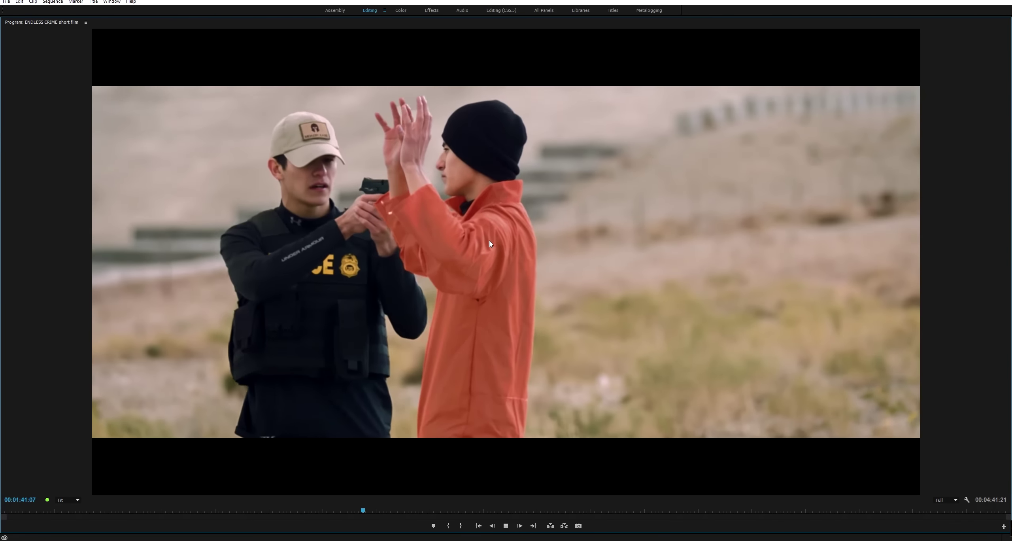
key("space")
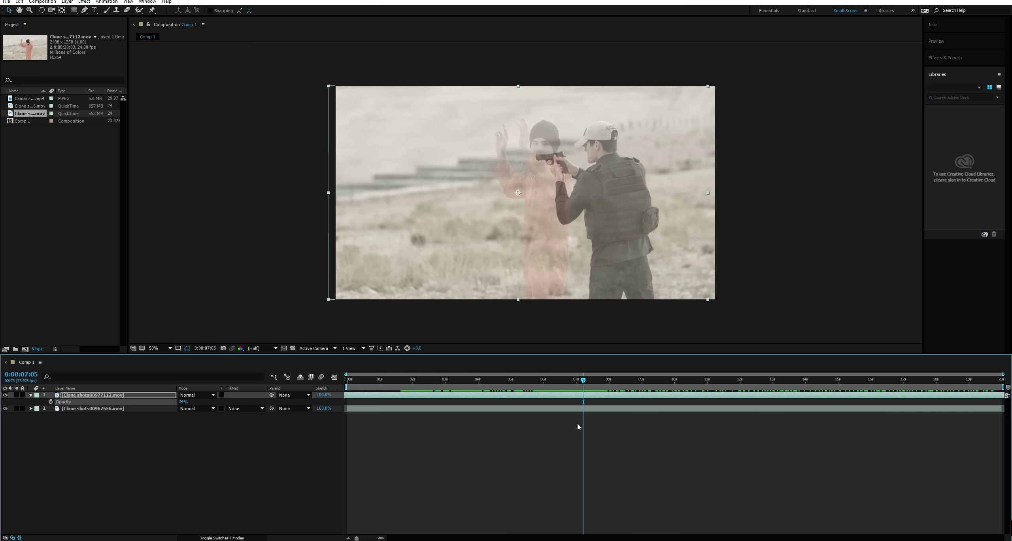
Step: Back in After Effects, go to 0:00:02:14 and set the orange-suit layer's opacity to 100%
left_click_drag(576, 382, 432, 397)
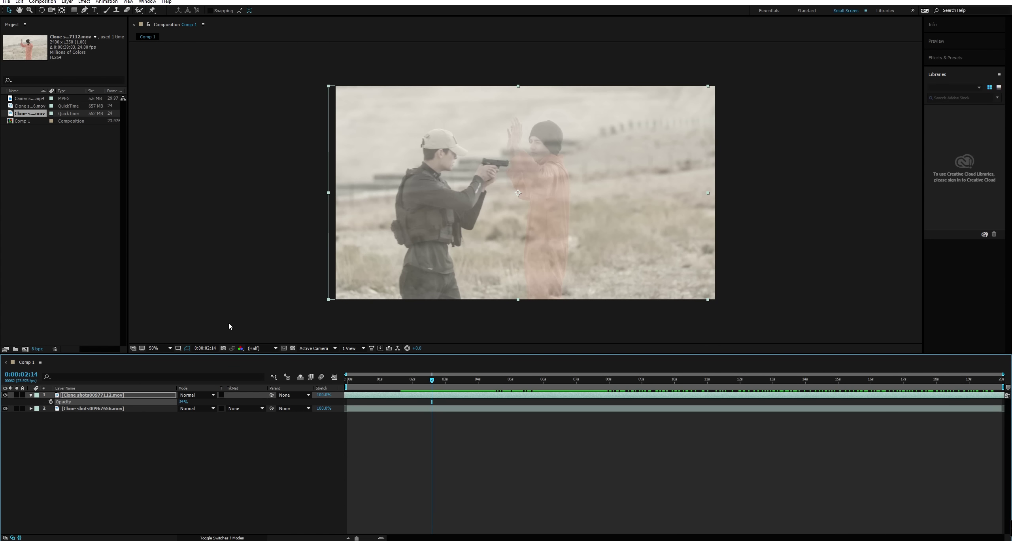
left_click(184, 402)
type("100")
key("Return")
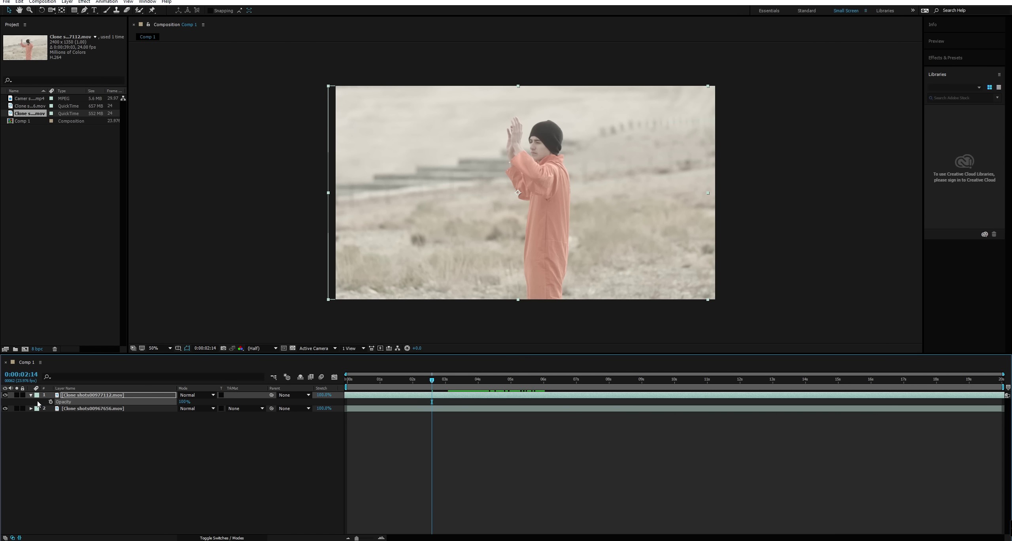
Step: Duplicate the Clone shots00967656.mov officer layer and place the copy above the orange-suit layer
left_click(91, 409)
key("ctrl+d")
left_click_drag(91, 411, 90, 393)
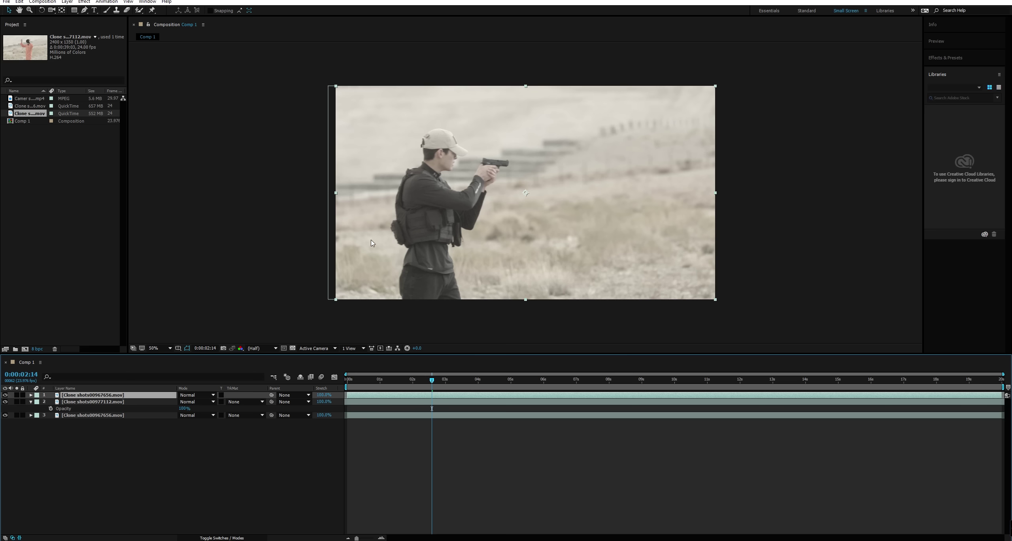
left_click(443, 215)
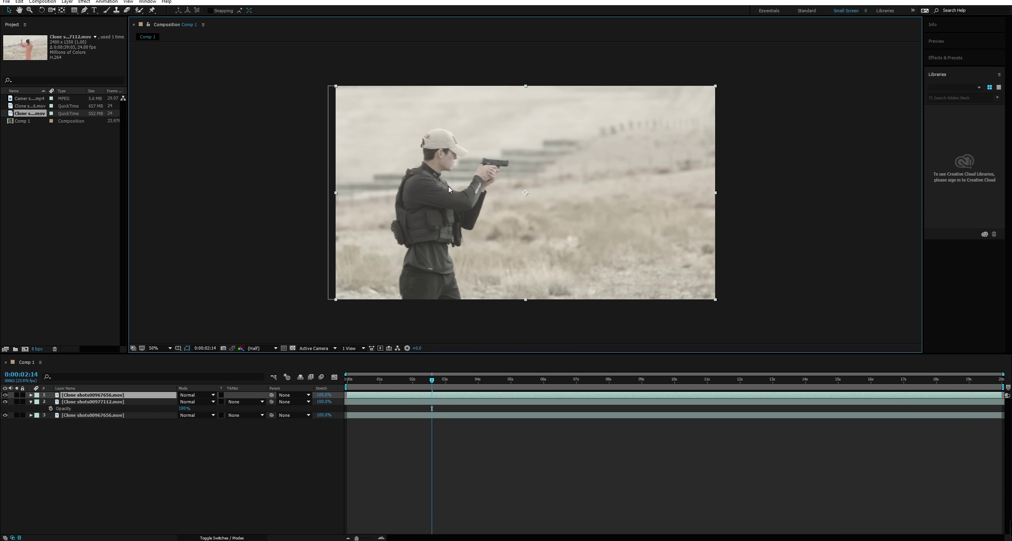
double_click(424, 185)
left_click(188, 25)
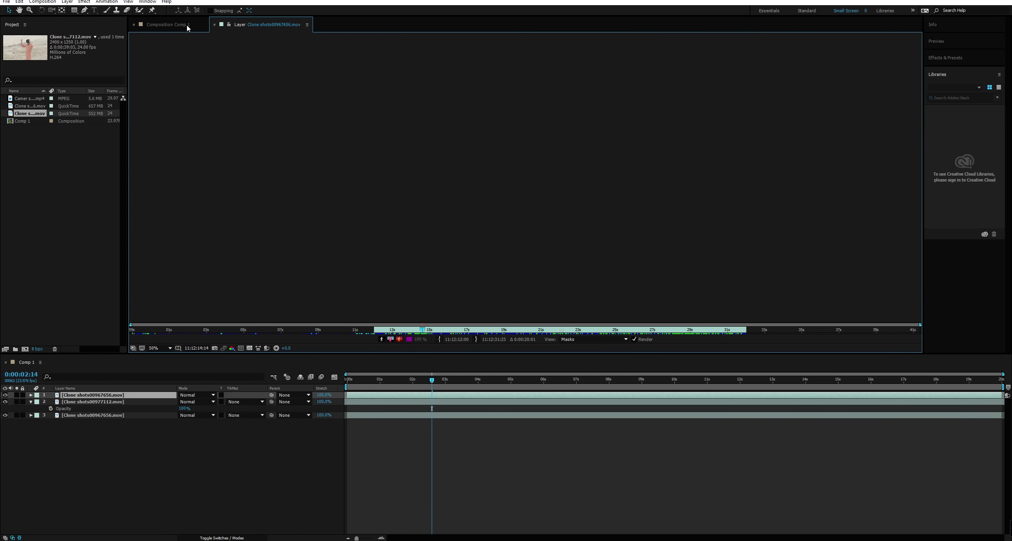
double_click(446, 209)
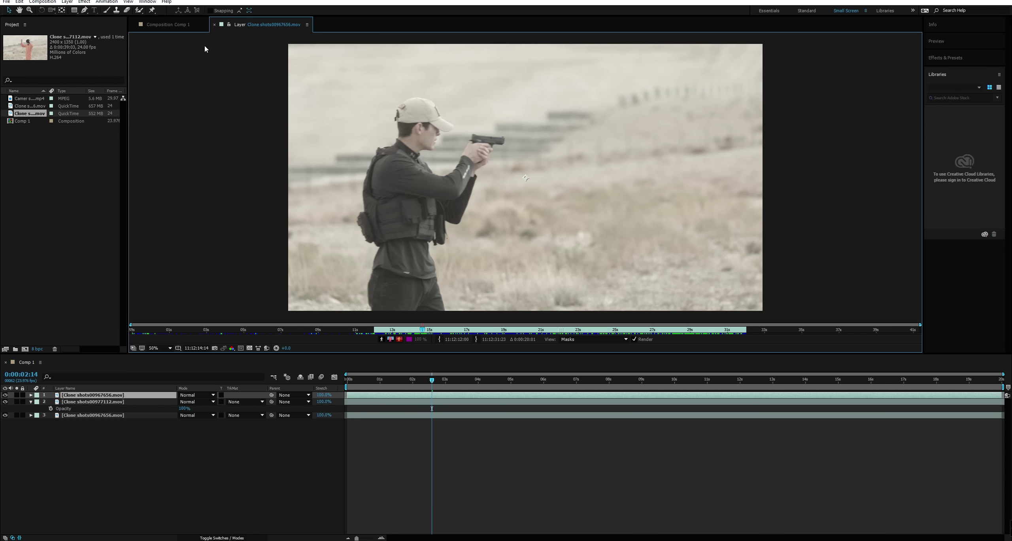
left_click(188, 27)
Step: Set both the composition view resolution and the preview resolution to Full
left_click(273, 348)
left_click(287, 368)
left_click(956, 43)
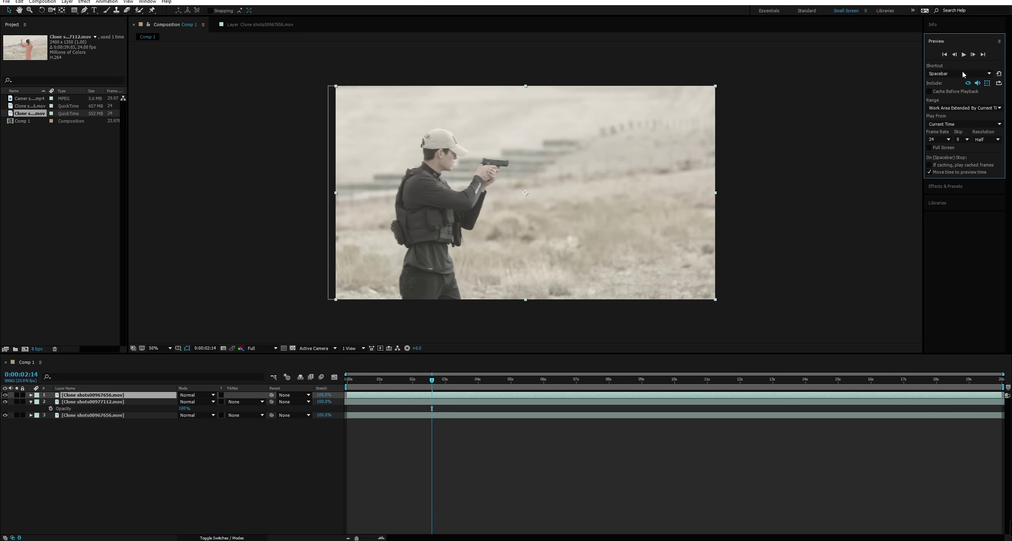
left_click(987, 139)
left_click(988, 160)
Step: Open the duplicated officer layer for rotoscoping and paint a foreground Roto Brush stroke from his cap down to his arm
double_click(122, 396)
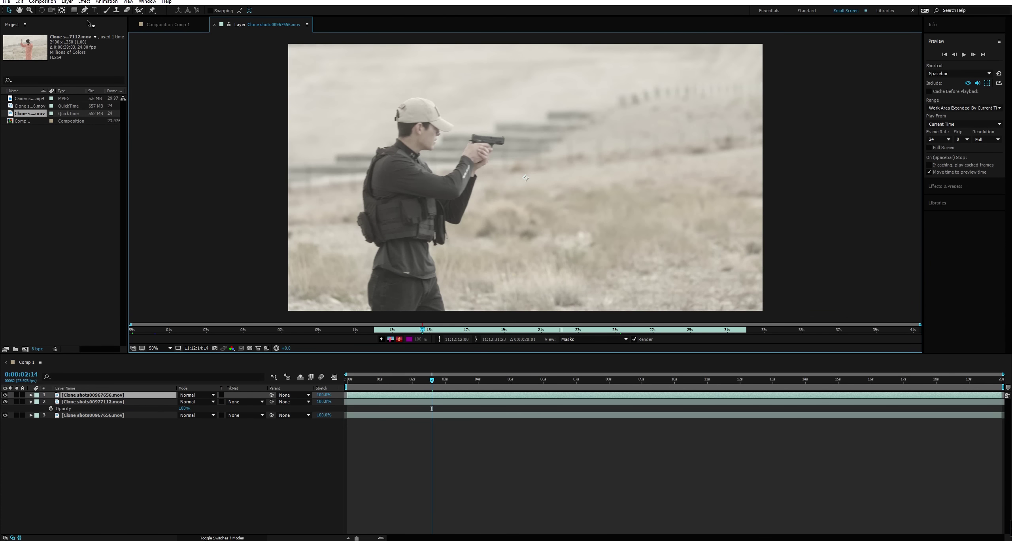
left_click(139, 11)
scroll(447, 145, "up", 1)
left_click_drag(462, 128, 555, 106)
scroll(553, 106, "down", 1)
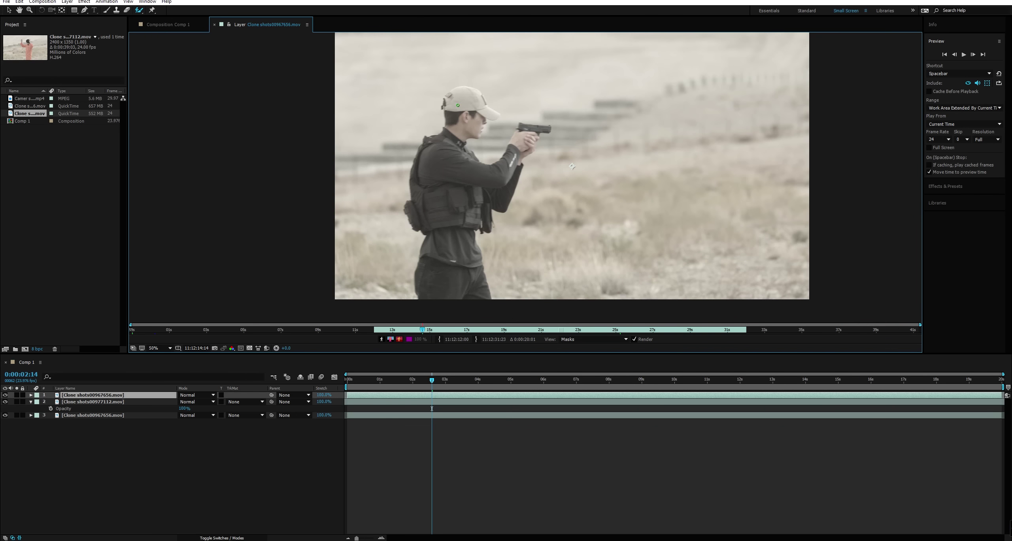
mouse_move(468, 106)
left_mouse_down()
mouse_move(451, 149)
mouse_move(450, 229)
mouse_move(469, 296)
mouse_move(439, 282)
mouse_move(444, 236)
mouse_move(422, 203)
mouse_move(425, 184)
mouse_move(433, 175)
mouse_move(505, 177)
left_mouse_up()
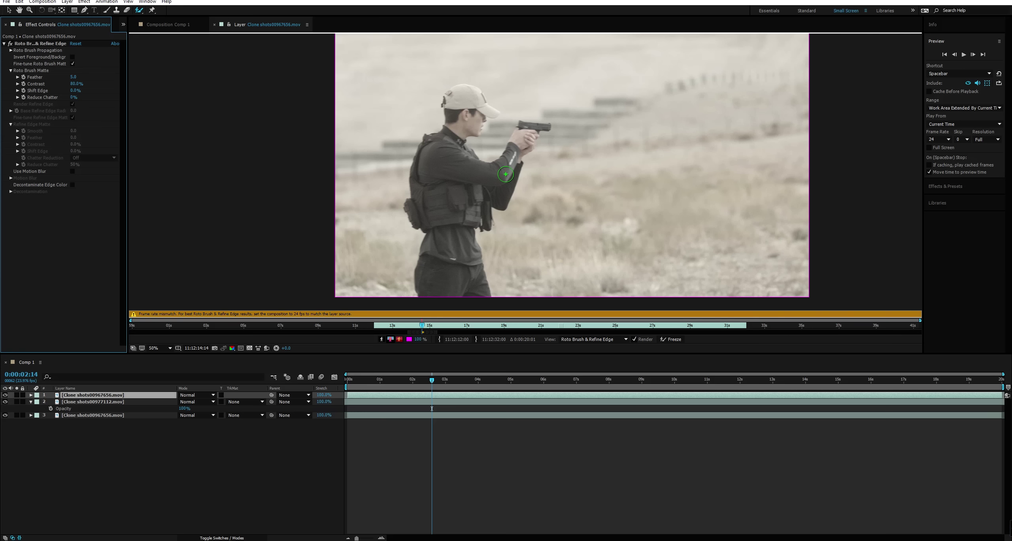
Step: Paint subtracting Roto Brush strokes over the sky and field around the officer to exclude the background
left_click_drag(513, 106, 518, 73)
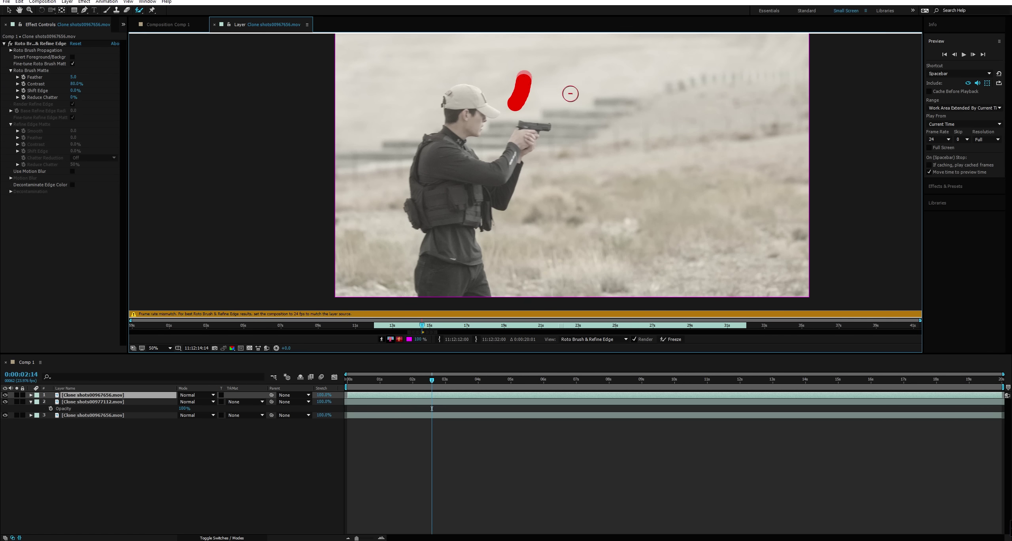
left_click_drag(636, 168, 584, 130)
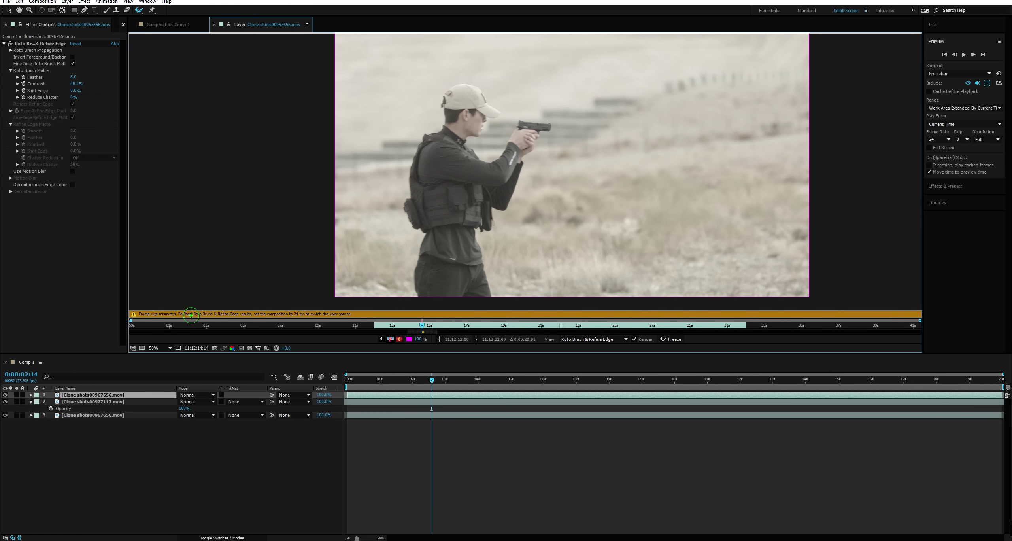
left_click_drag(366, 283, 369, 219)
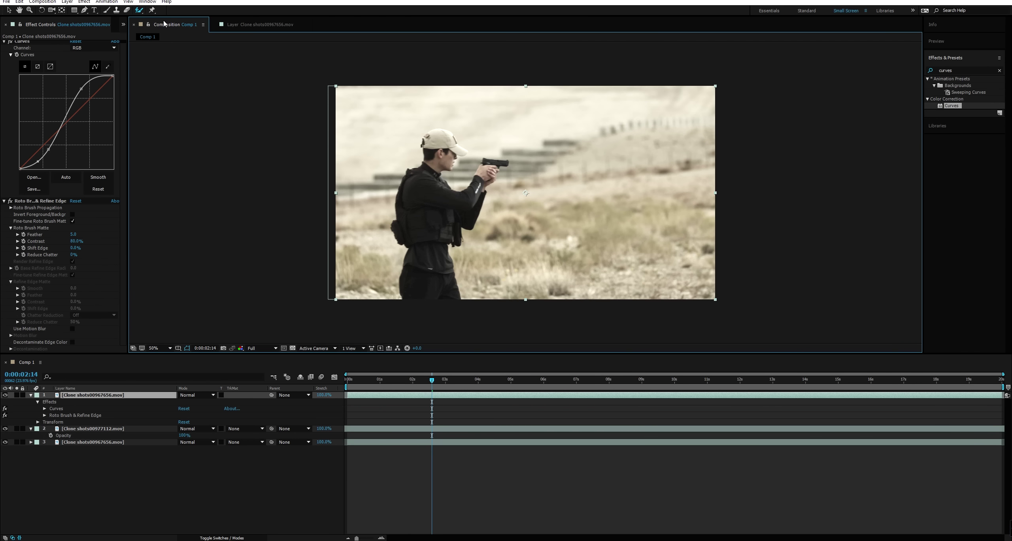
Step: Change the frame rate of Comp 1 to 24 frames per second in its composition settings
left_click(42, 2)
left_click(51, 23)
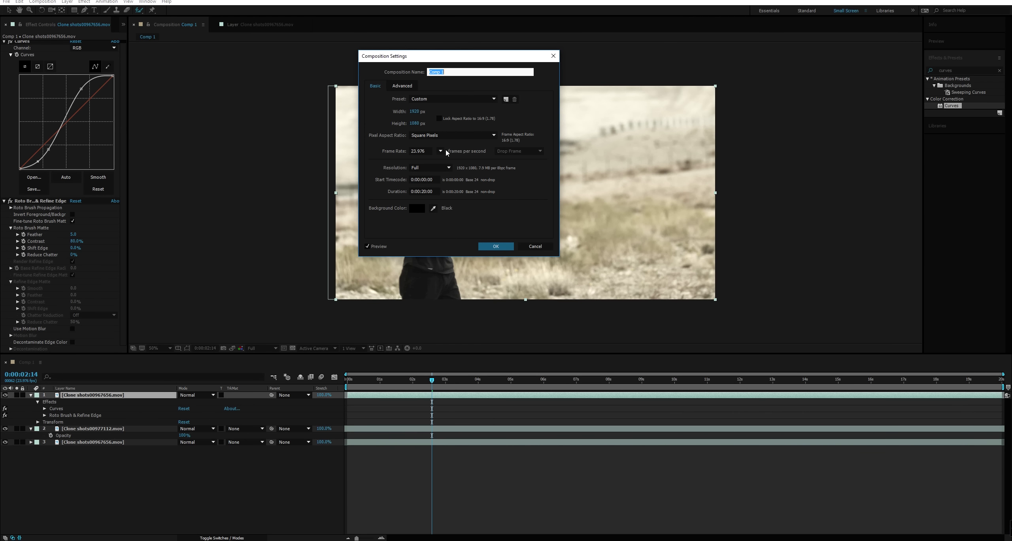
left_click(440, 151)
left_click(453, 195)
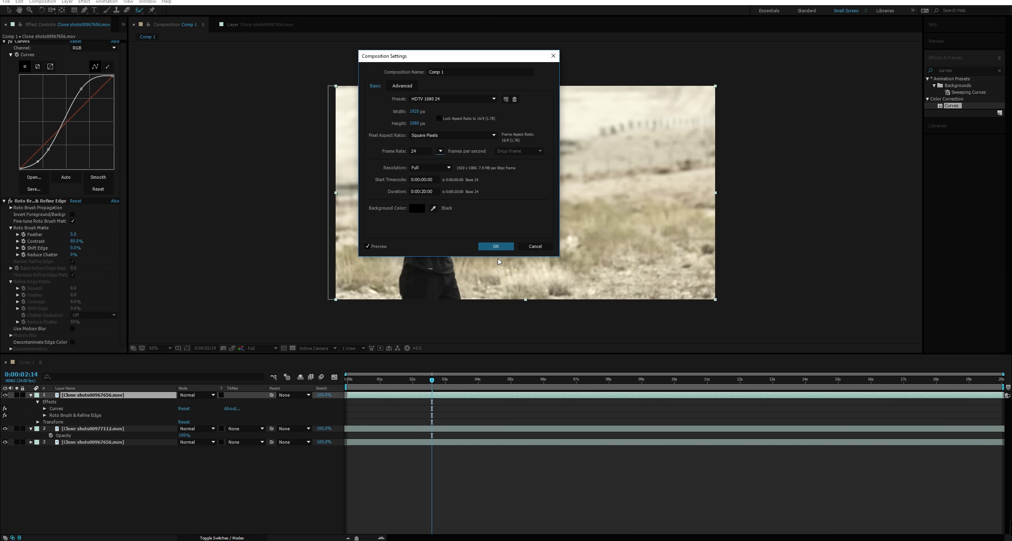
left_click(497, 246)
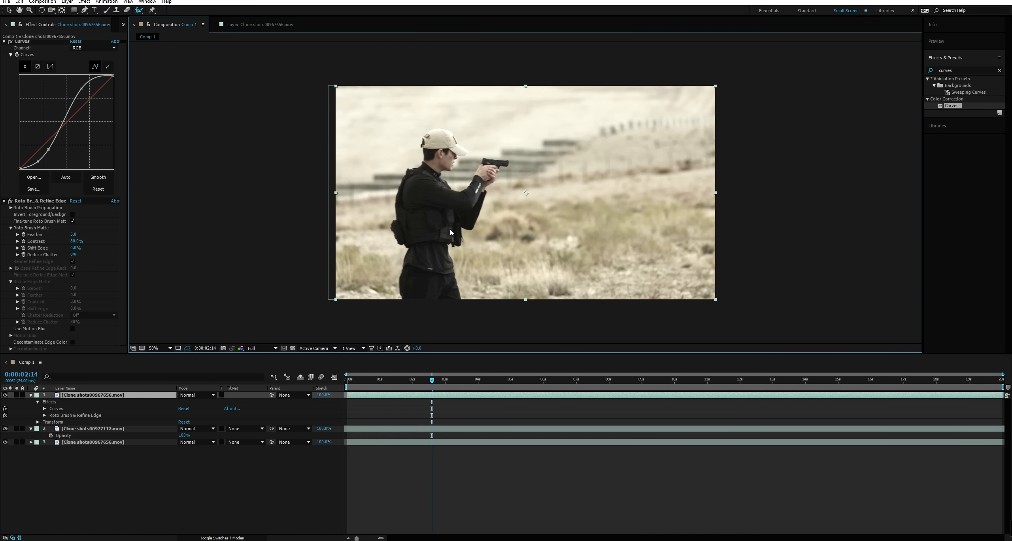
Step: Open the duplicated officer layer and paint foreground Roto Brush strokes over his torso, pistol, face and cap
double_click(107, 396)
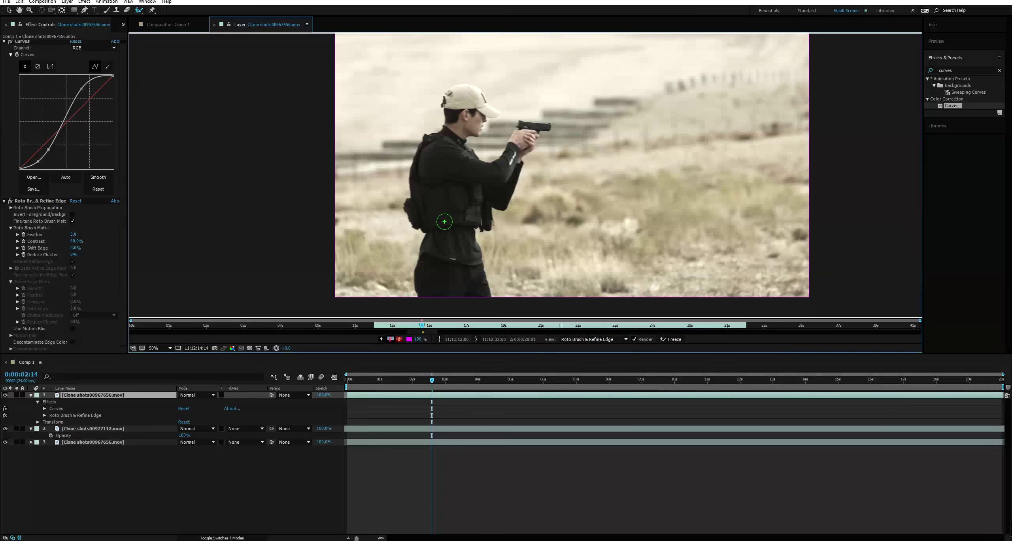
left_click_drag(449, 165, 458, 250)
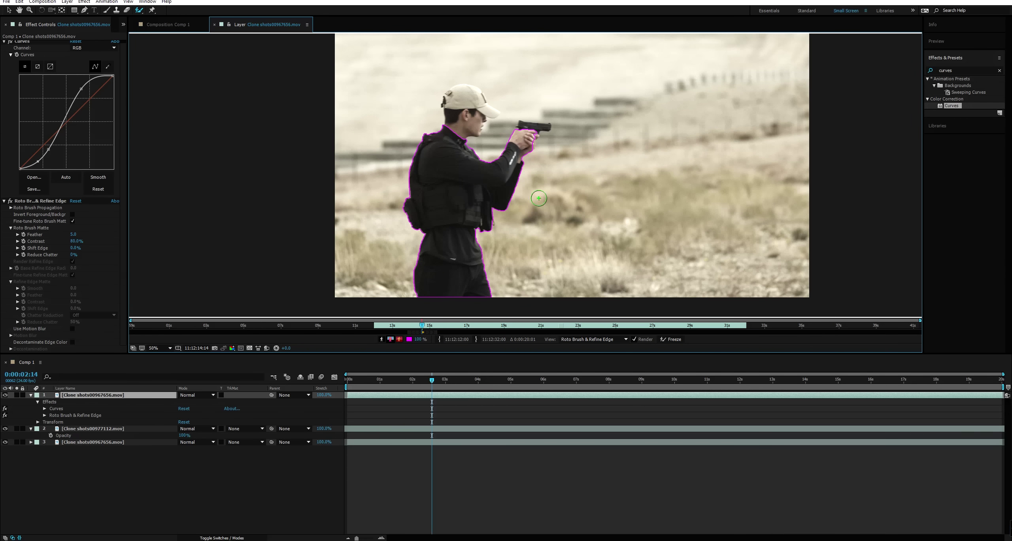
key("period")
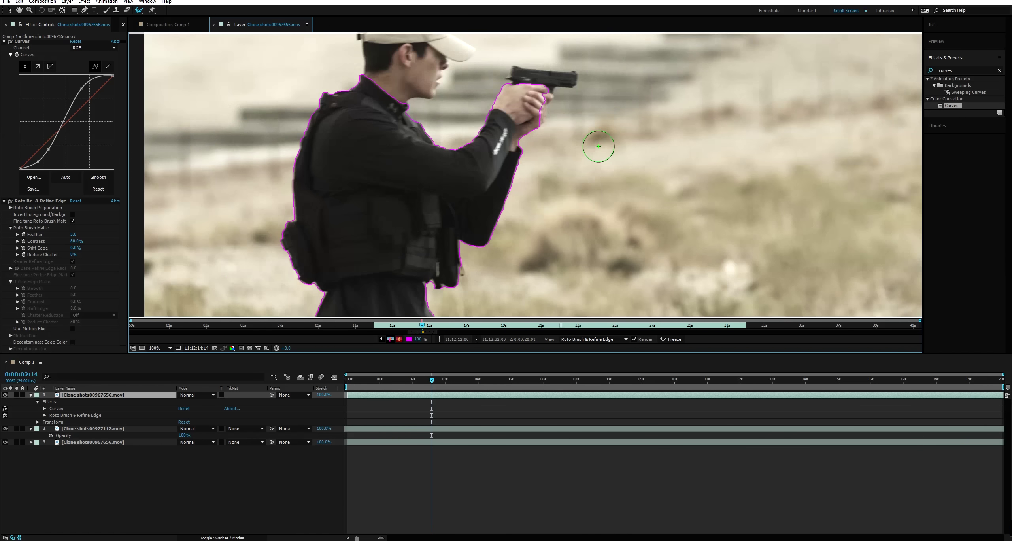
left_click_drag(587, 152, 617, 208)
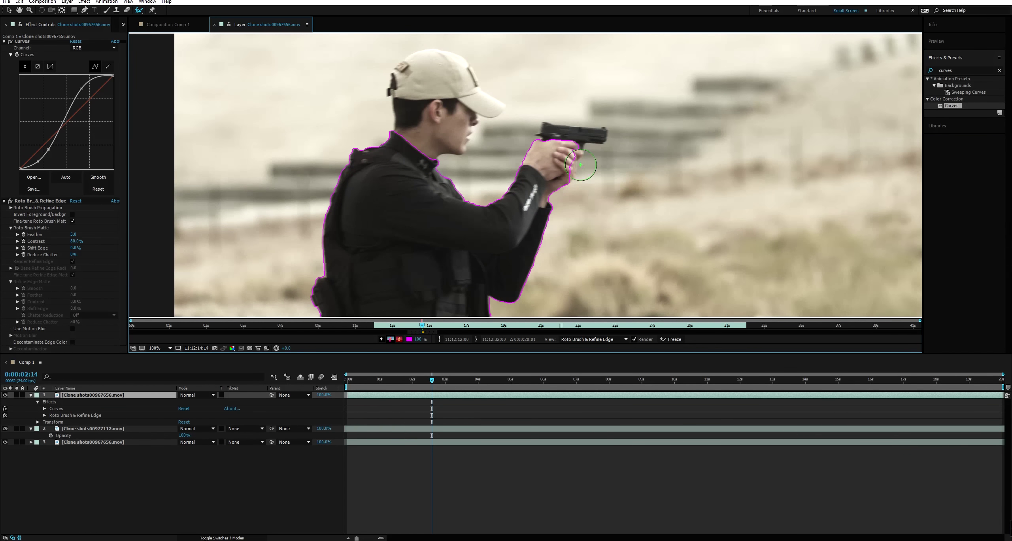
left_click_drag(562, 140, 600, 135)
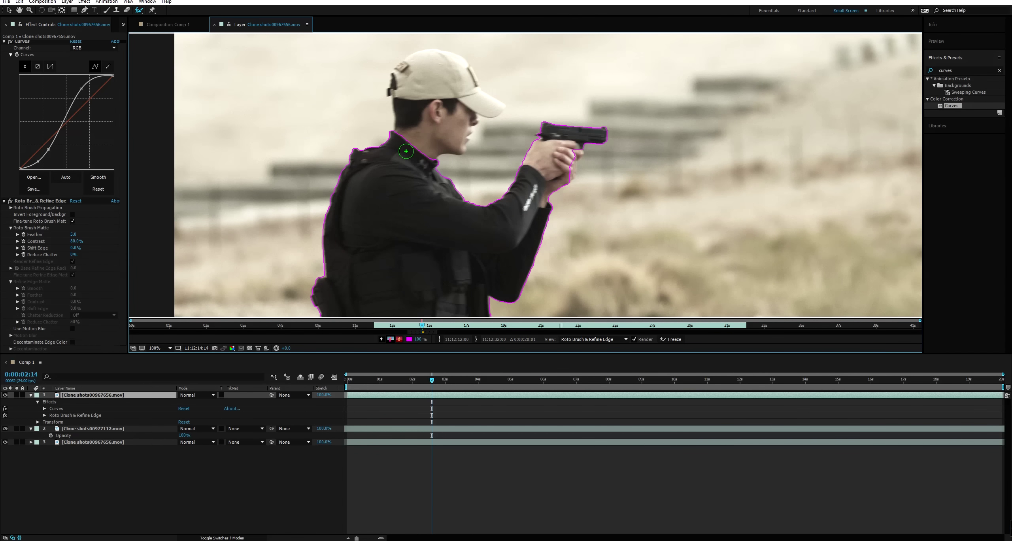
mouse_move(407, 151)
left_mouse_down()
mouse_move(425, 128)
mouse_move(421, 85)
mouse_move(430, 79)
mouse_move(502, 118)
left_mouse_up()
left_click_drag(461, 83, 468, 76)
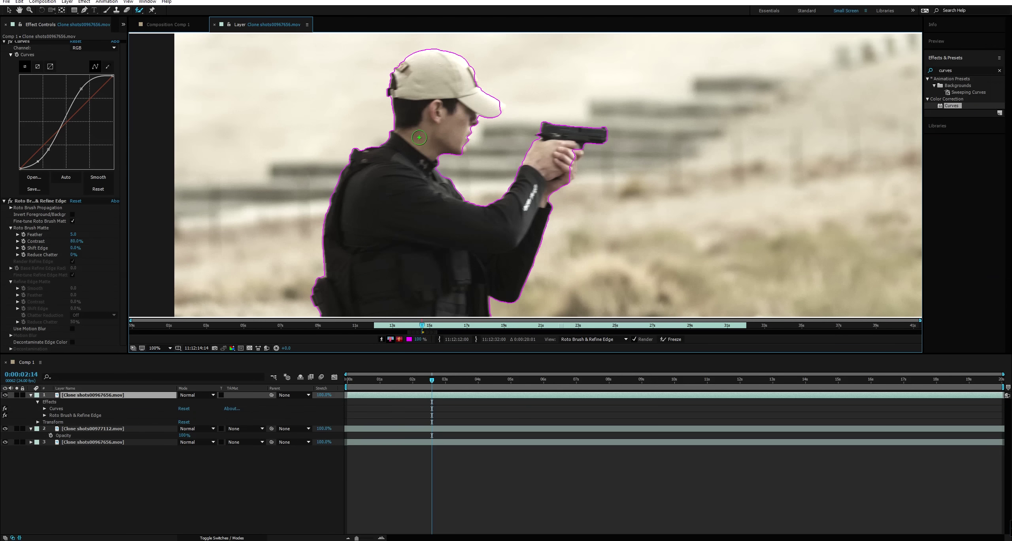
Step: Refine the Roto Brush outline around the officer's hands with a foreground stroke and a subtracting dab beside the fingers
scroll(486, 226, "down", 5)
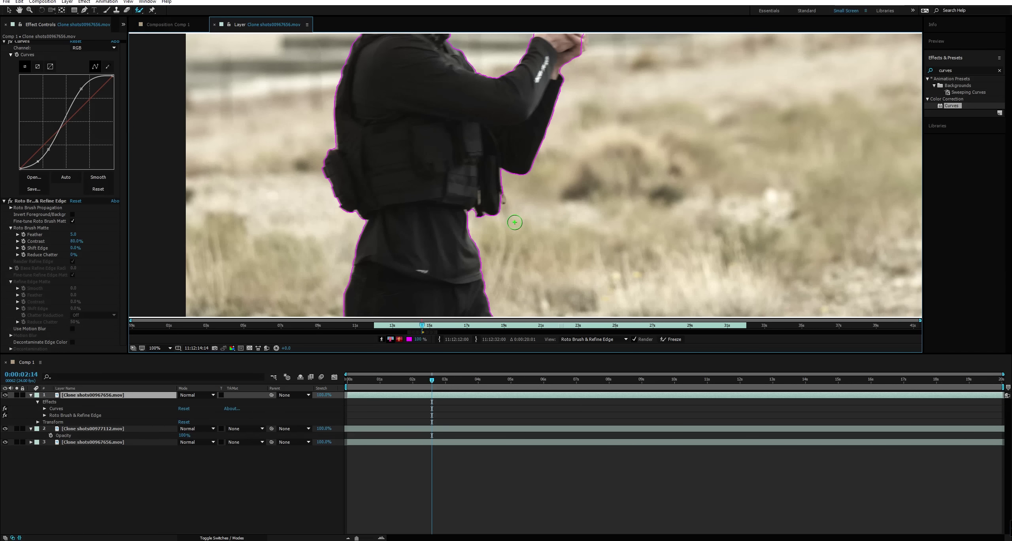
left_click_drag(515, 222, 561, 219)
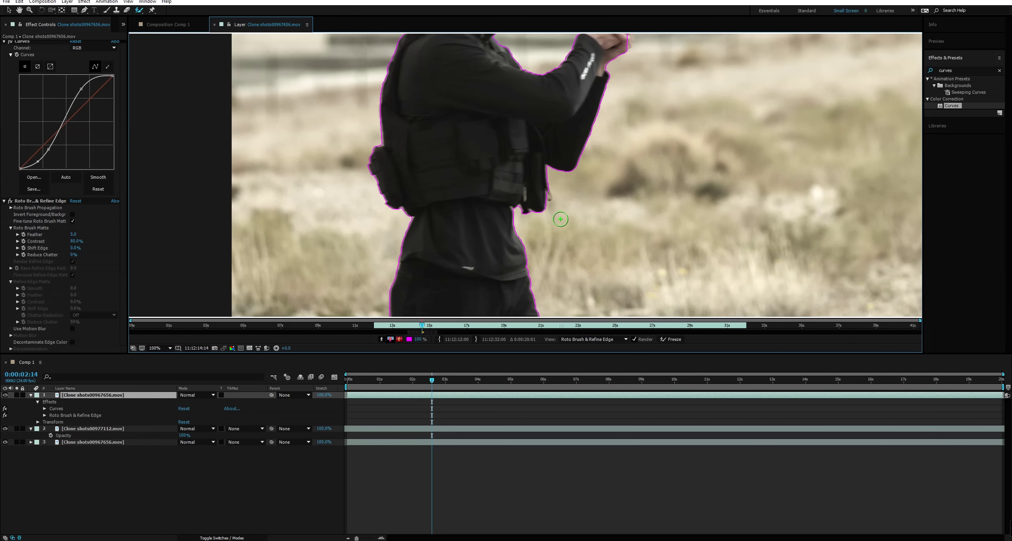
scroll(560, 219, "down", 2)
scroll(546, 159, "up", 2)
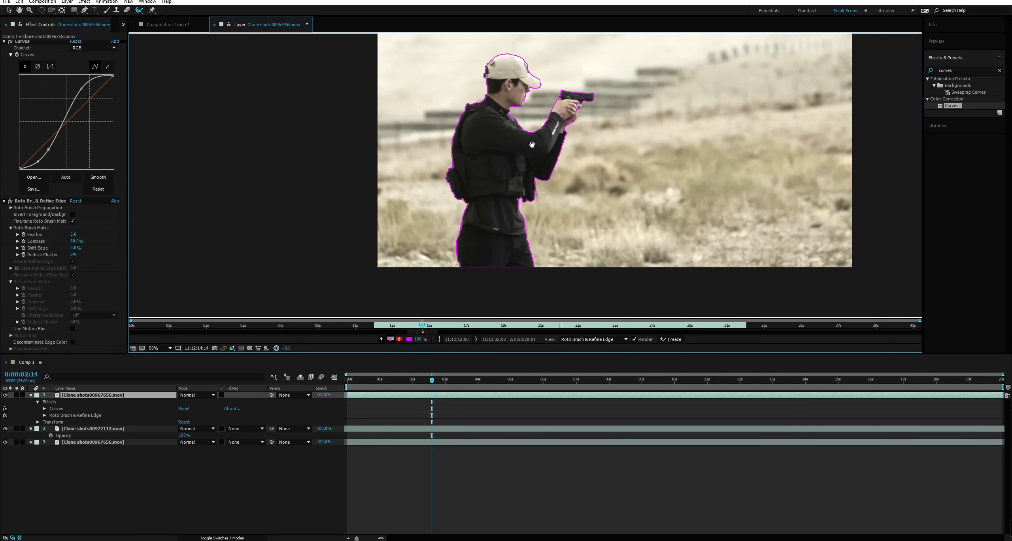
left_click_drag(564, 150, 507, 185)
scroll(510, 183, "up", 1)
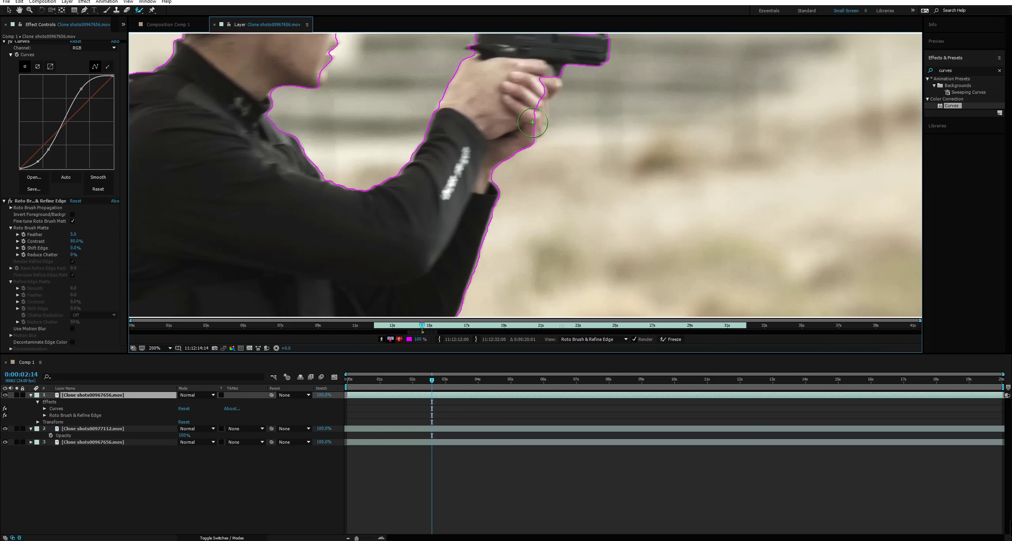
mouse_move(529, 126)
left_mouse_down()
mouse_move(511, 169)
mouse_move(526, 120)
left_mouse_up()
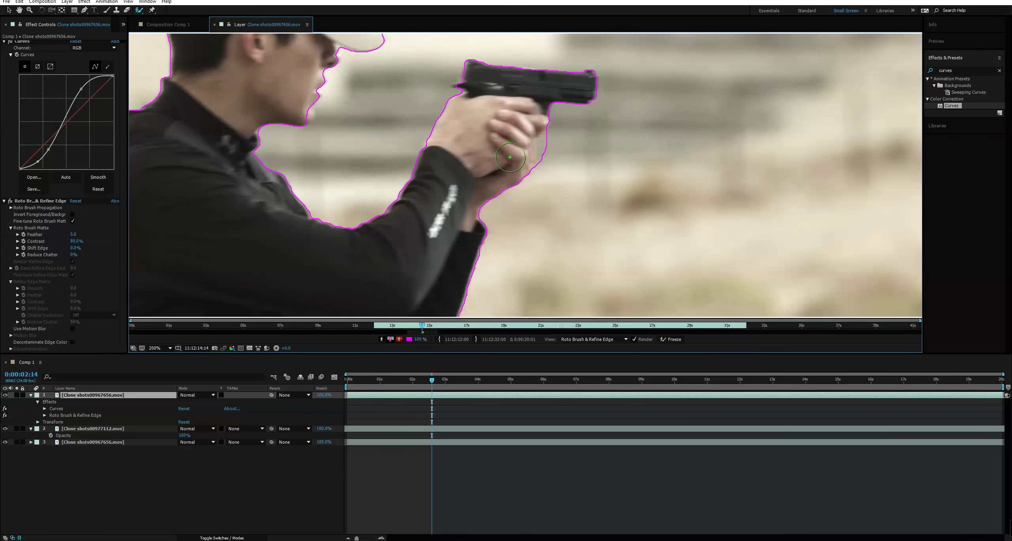
left_click(552, 147, "alt")
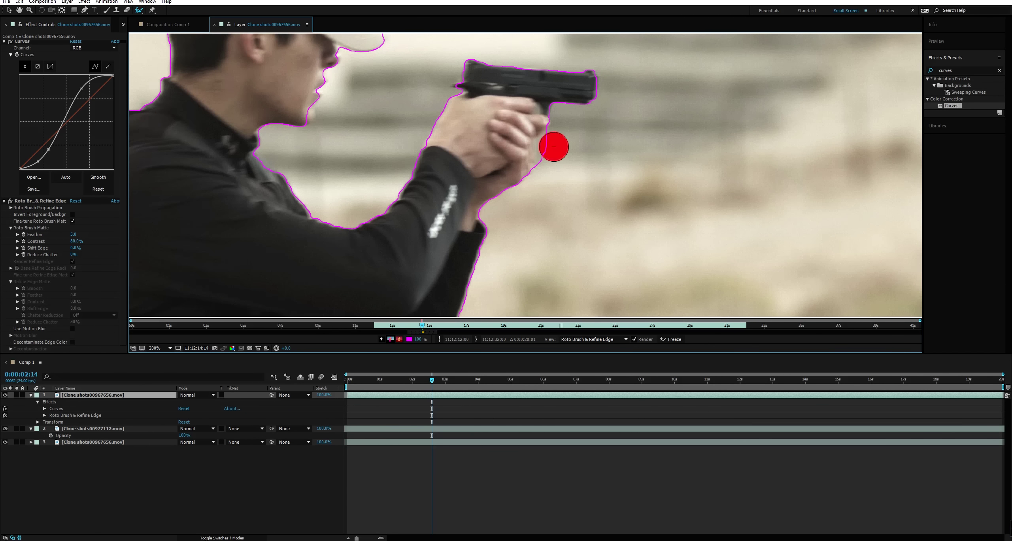
Step: Extend the Roto Brush foreground to the tip of the officer's cap brim at 0:00:02:14
key("comma")
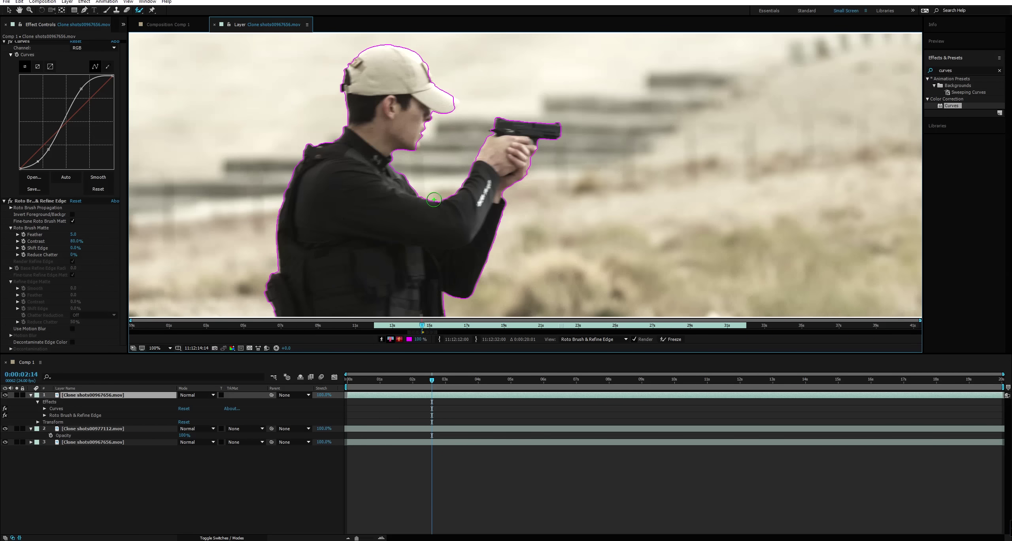
left_click_drag(461, 210, 478, 164)
left_click_drag(454, 164, 435, 224)
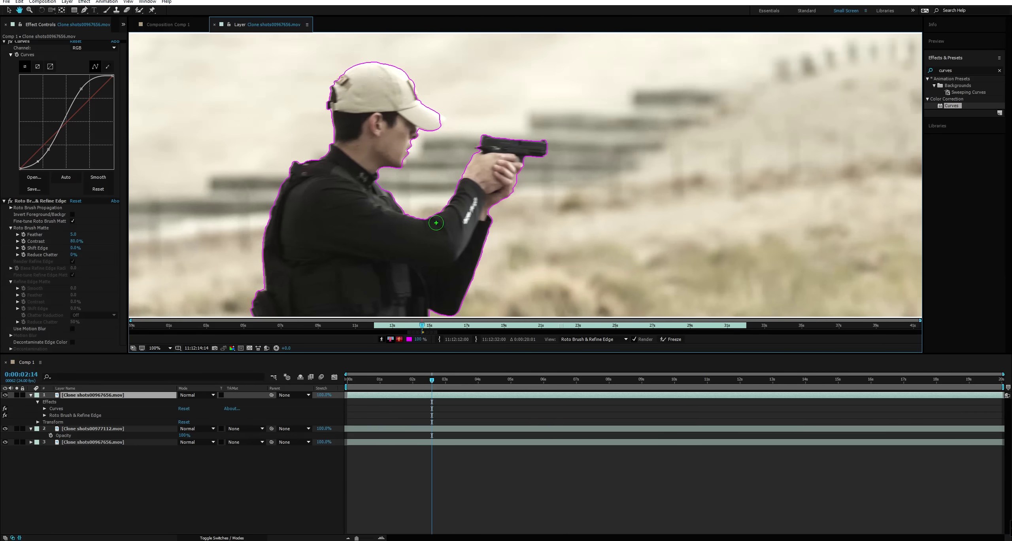
key("period")
left_click_drag(433, 168, 472, 249)
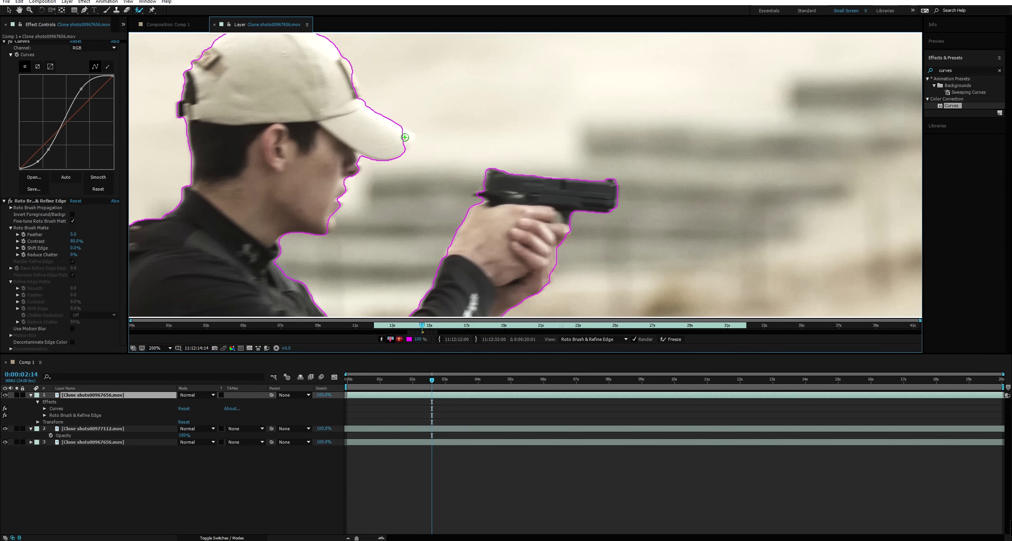
left_click_drag(405, 137, 411, 136)
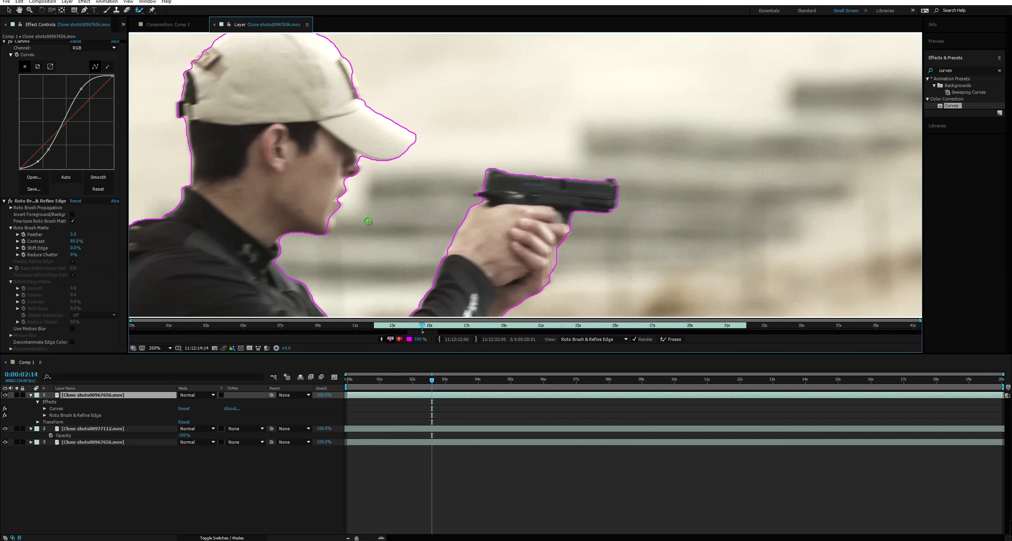
Step: Add the missing cap brim to the foreground at 0:00:02:15, and advance frame by frame to 0:00:02:17
scroll(368, 221, "down", 1)
left_click_drag(420, 226, 429, 134)
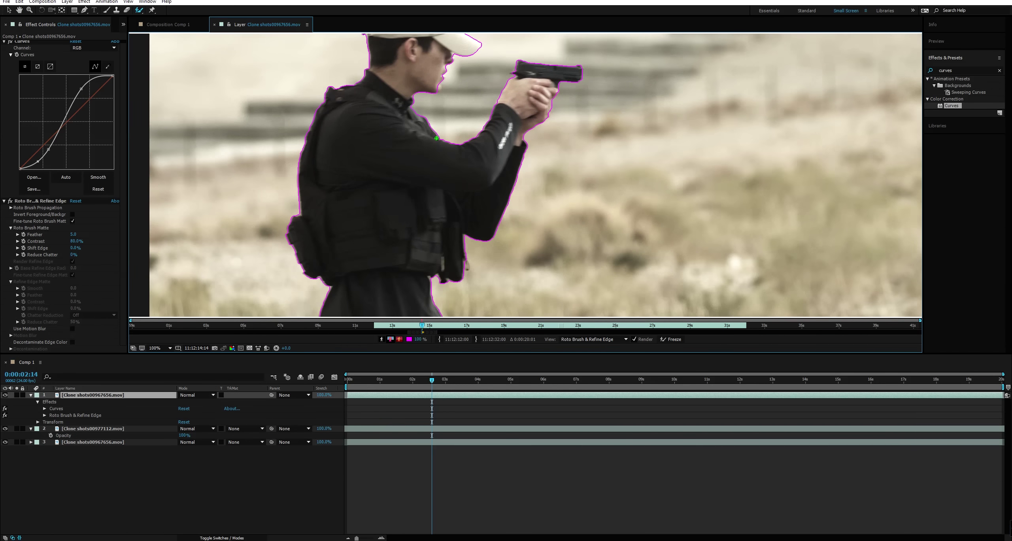
key("comma")
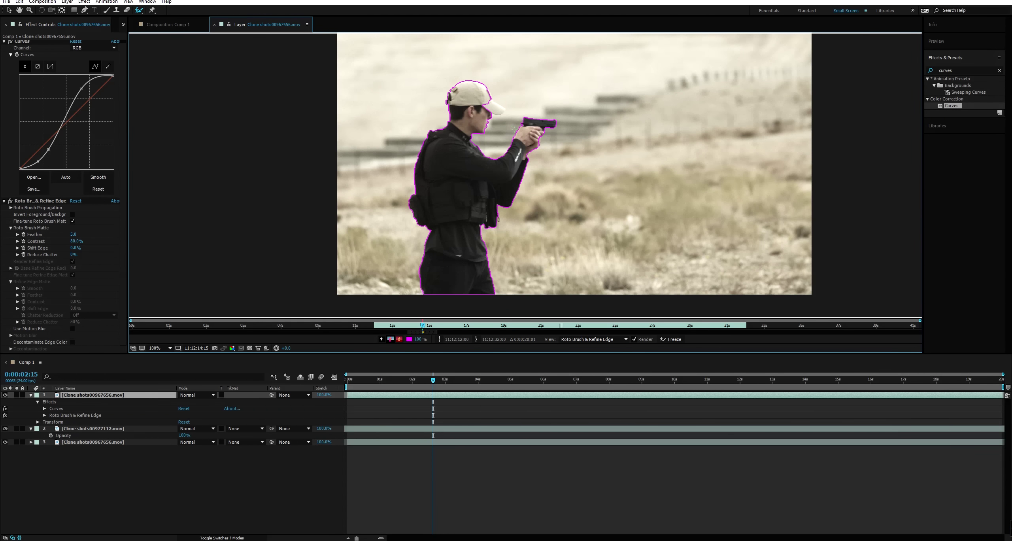
scroll(514, 130, "up", 1)
left_click_drag(501, 172, 472, 268)
left_click_drag(409, 116, 450, 142)
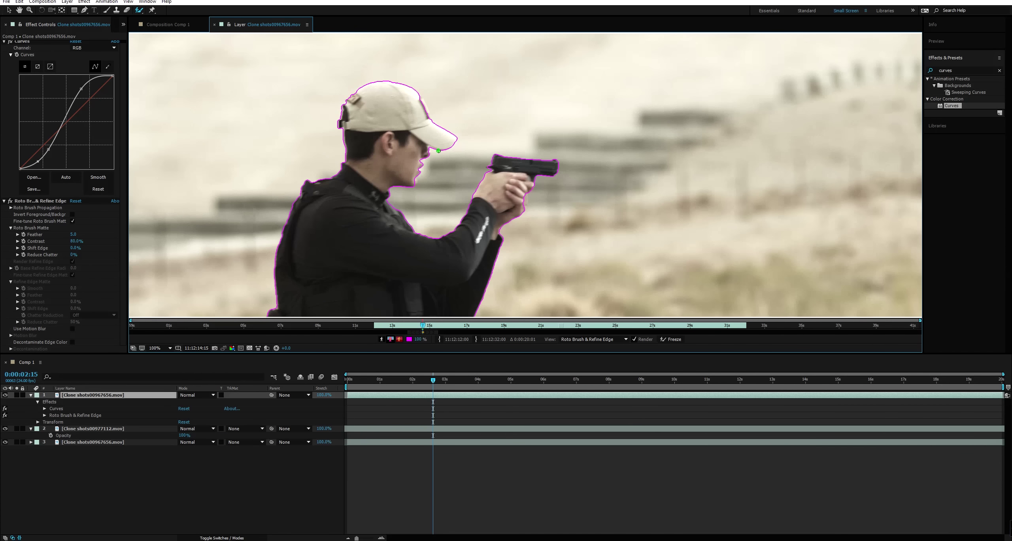
key("Page_Down")
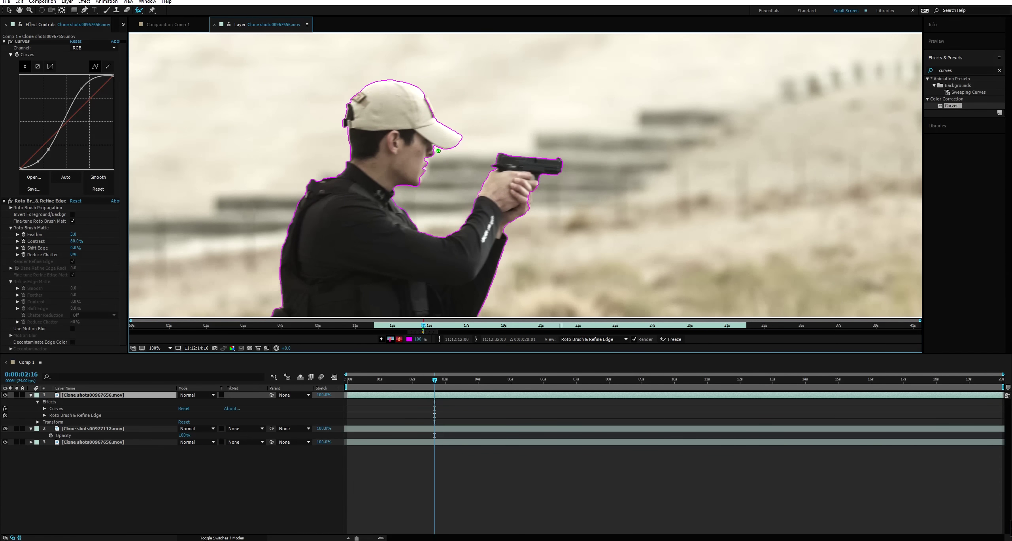
key("Page_Down")
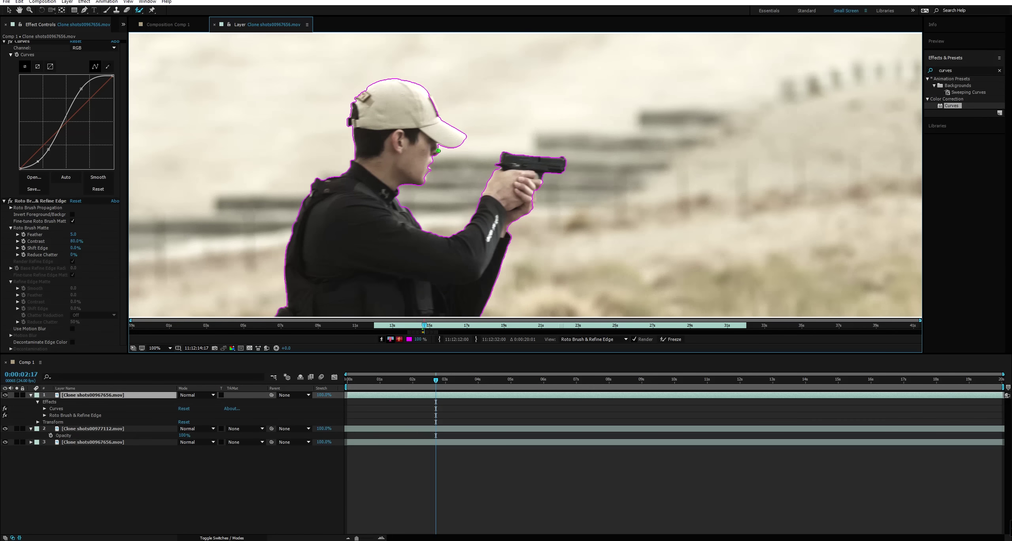
Step: Propagate the Roto Brush outline forward through the officer's turn as far as 0:00:05:21 and check the outline there
scroll(435, 151, "down", 2)
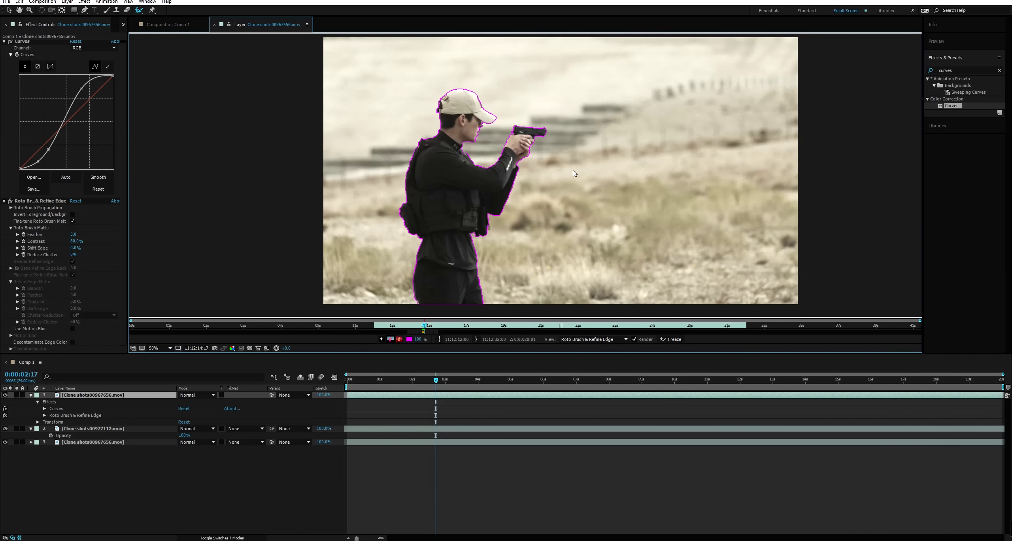
key("space")
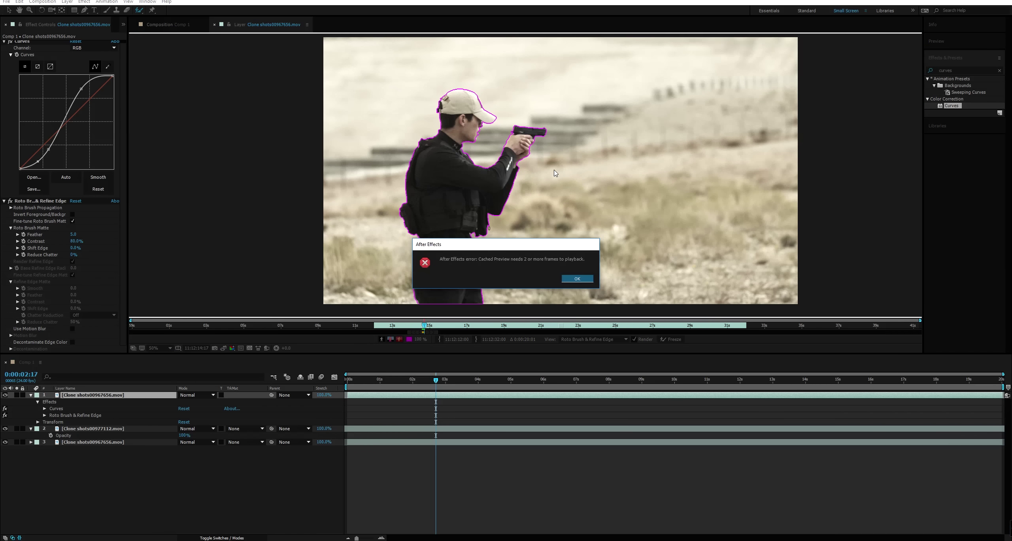
left_click(590, 281)
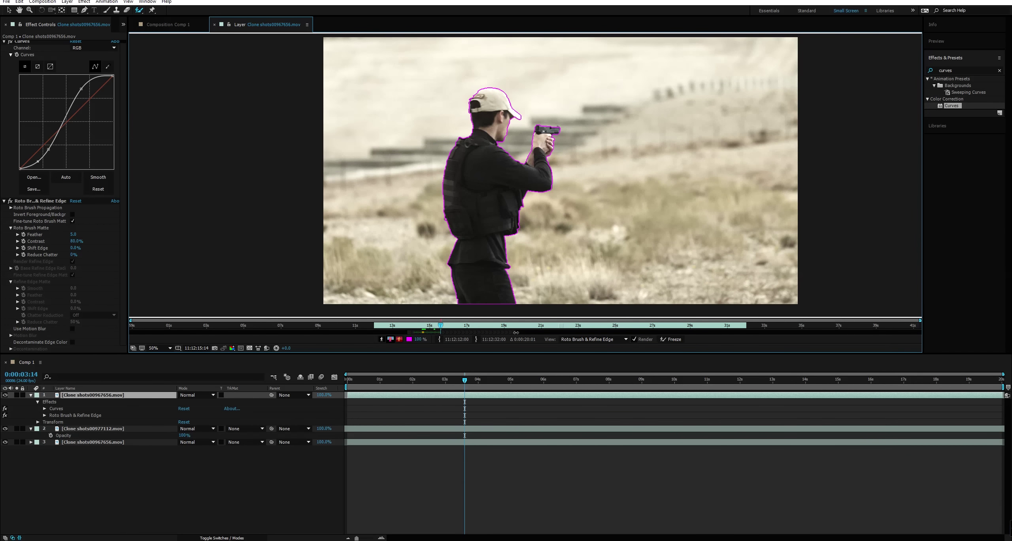
key("space")
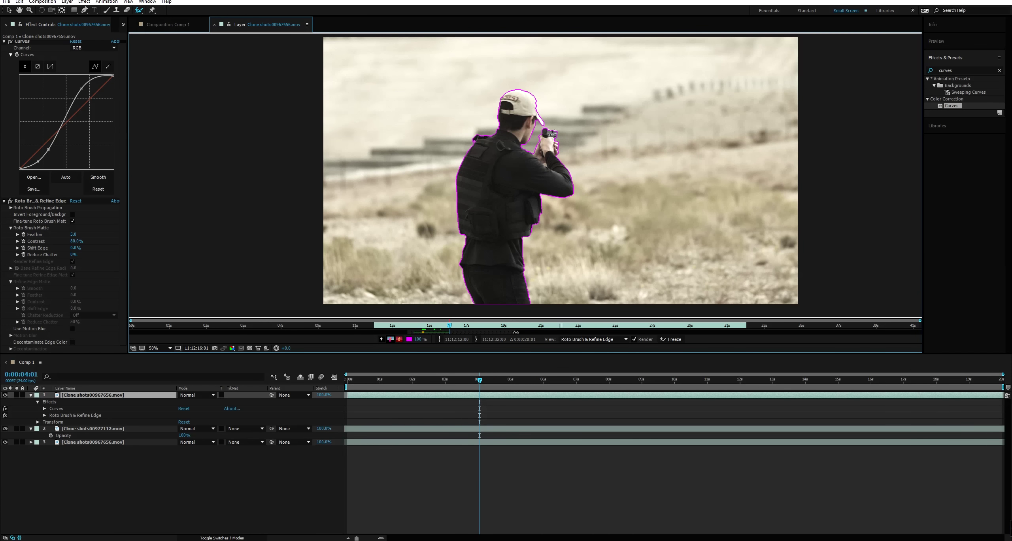
key("Page_Down")
key("Page_Down")
key("Page_Down")
key("Page_Down")
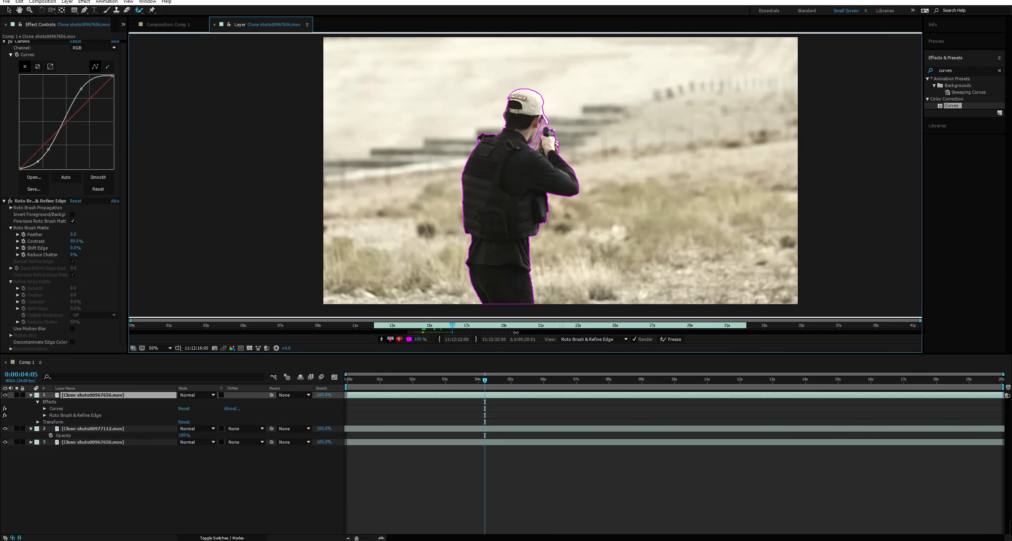
left_click(483, 325)
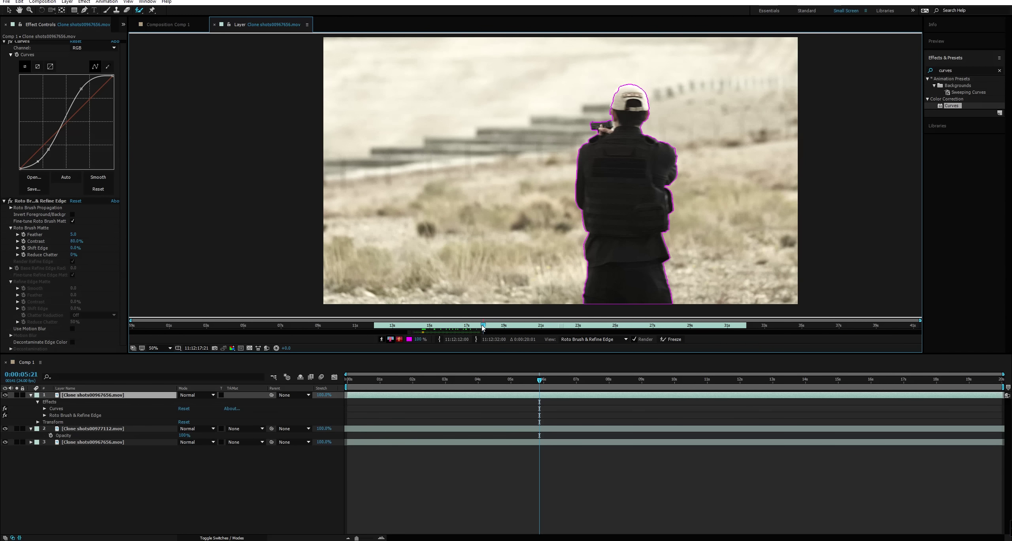
left_click_drag(482, 325, 474, 325)
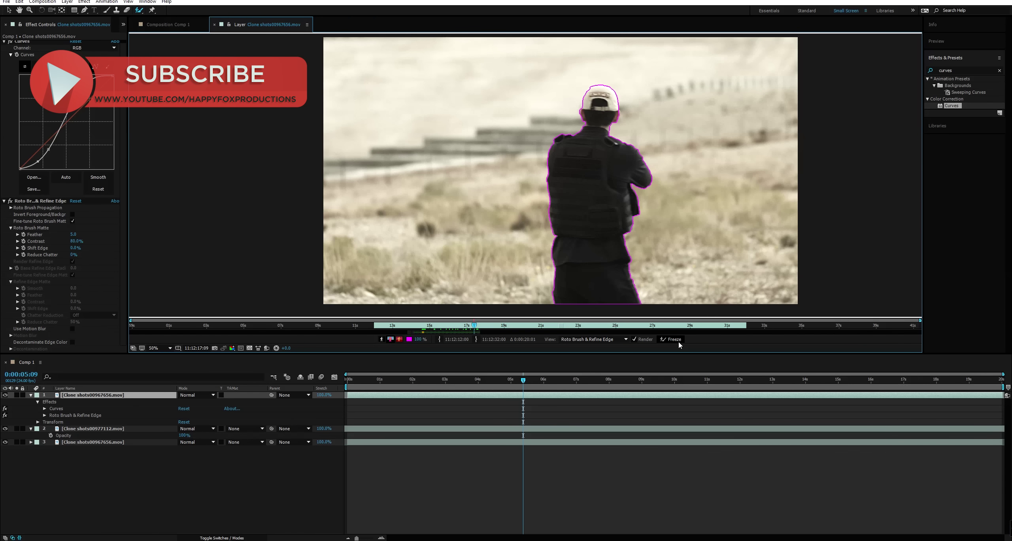
Step: Return to 0:00:02:08 on the officer layer and freeze the Roto Brush segmentation
left_click(421, 326)
left_click_drag(420, 326, 418, 327)
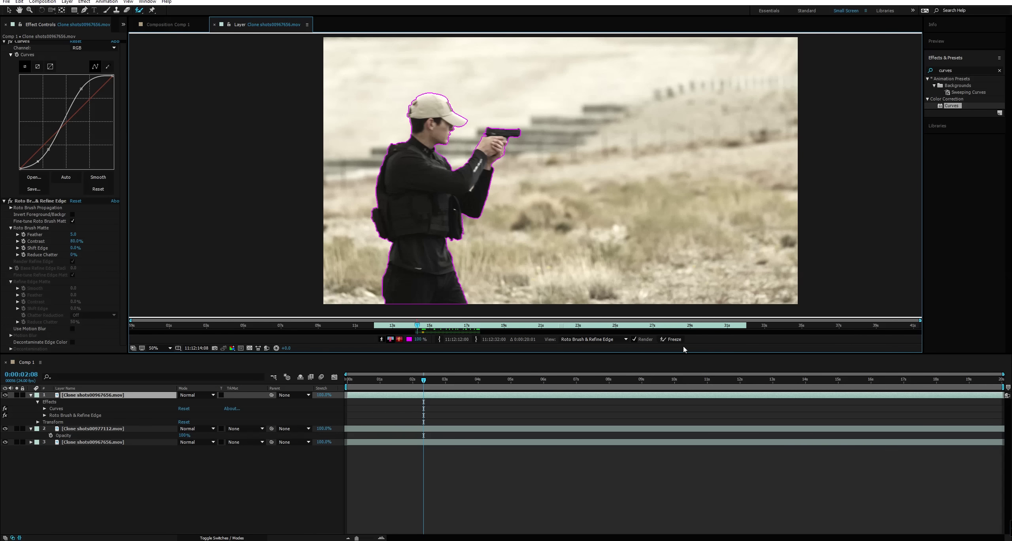
left_click(672, 339)
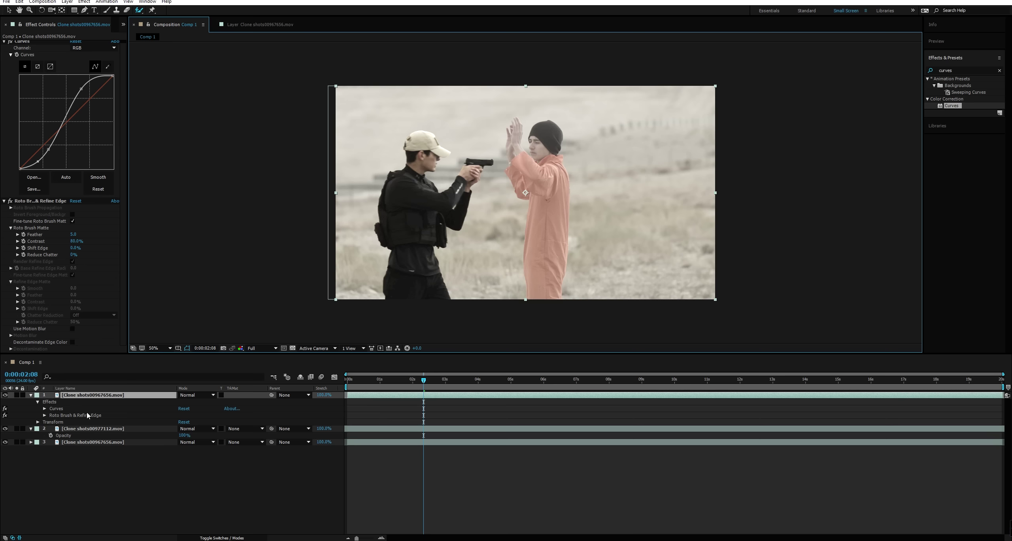
Step: Solo the rotoscoped officer layer and scrub from 0:00:02:08 to 0:00:05:12 to inspect the cutout, restoring all layers when done
left_click(16, 395)
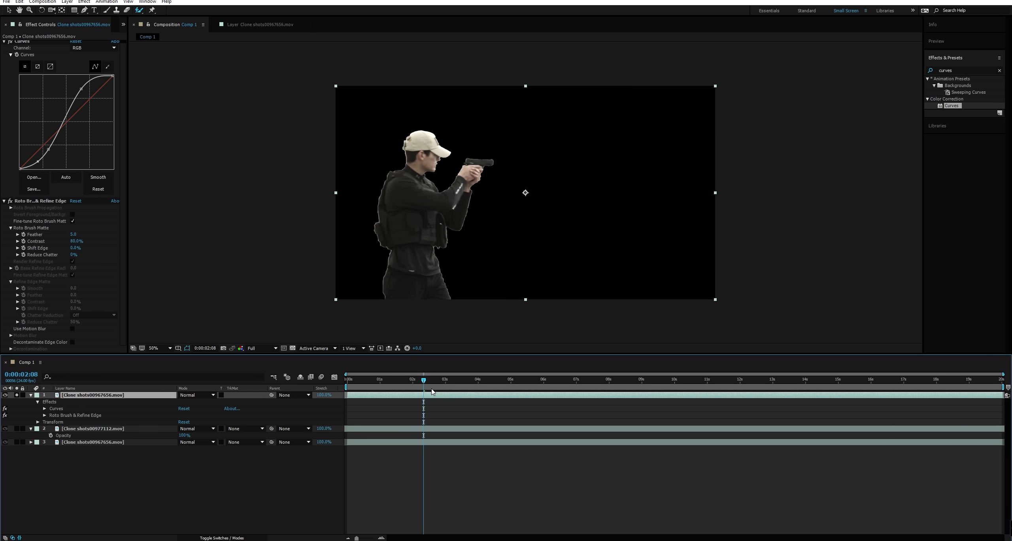
left_click_drag(426, 380, 532, 395)
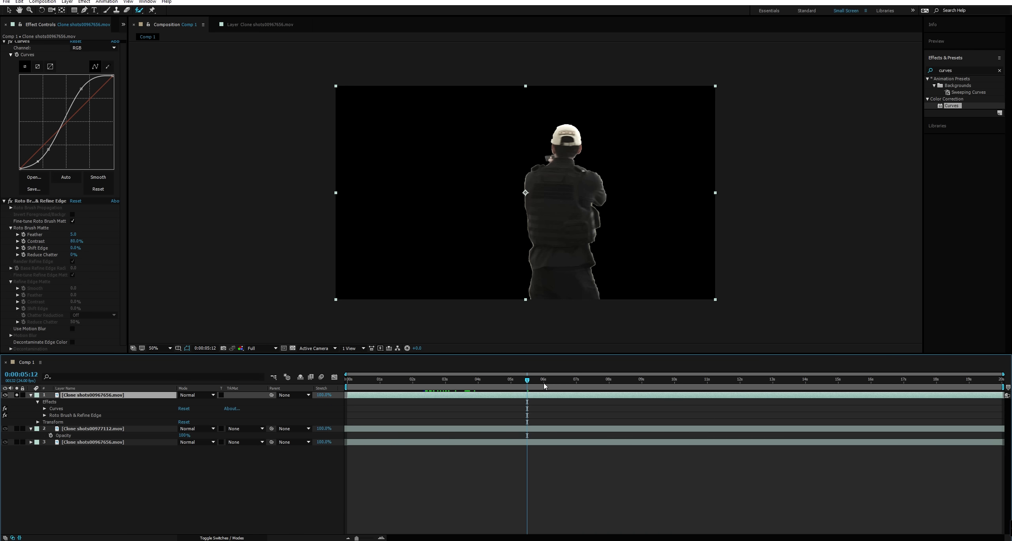
left_click(17, 395)
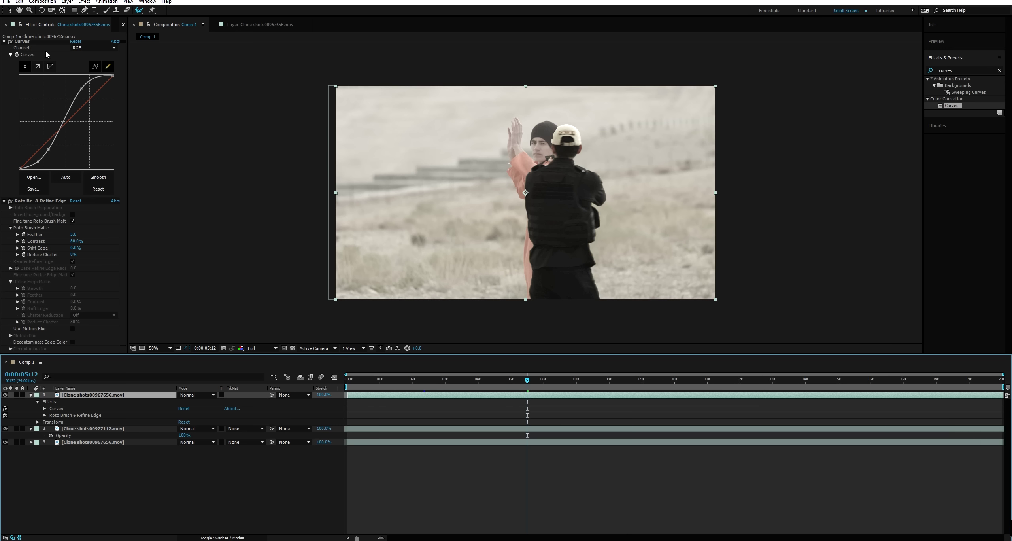
Step: Copy the Curves effect from the officer layer onto the orange-suit layer, Clone shots00977112.mov
scroll(46, 55, "up", 1)
left_click(17, 44)
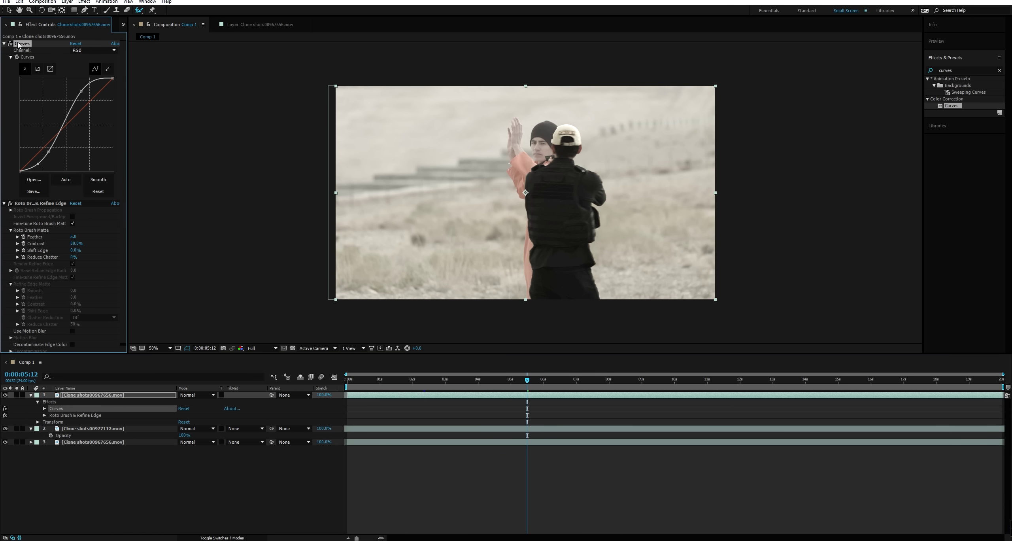
left_click(112, 428)
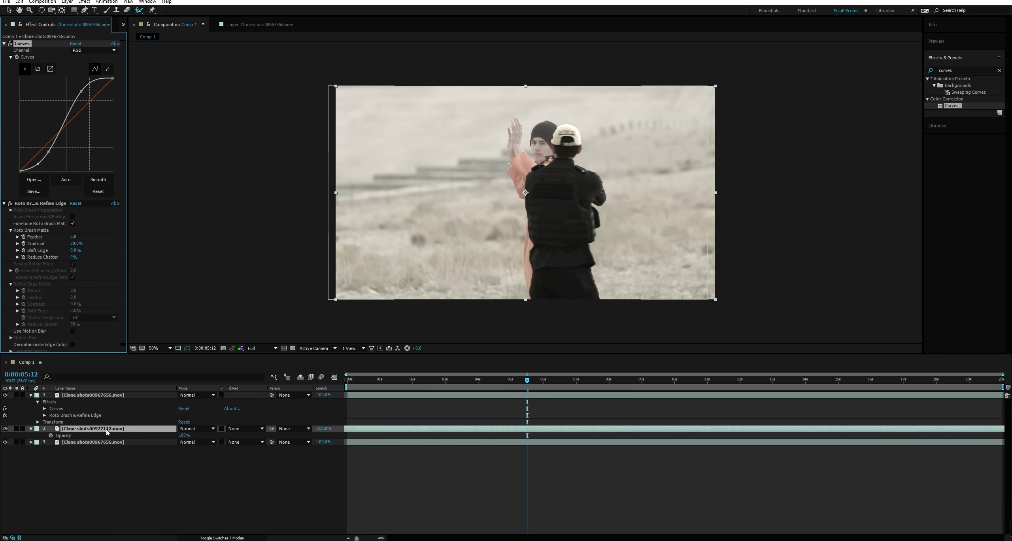
key("ctrl+v")
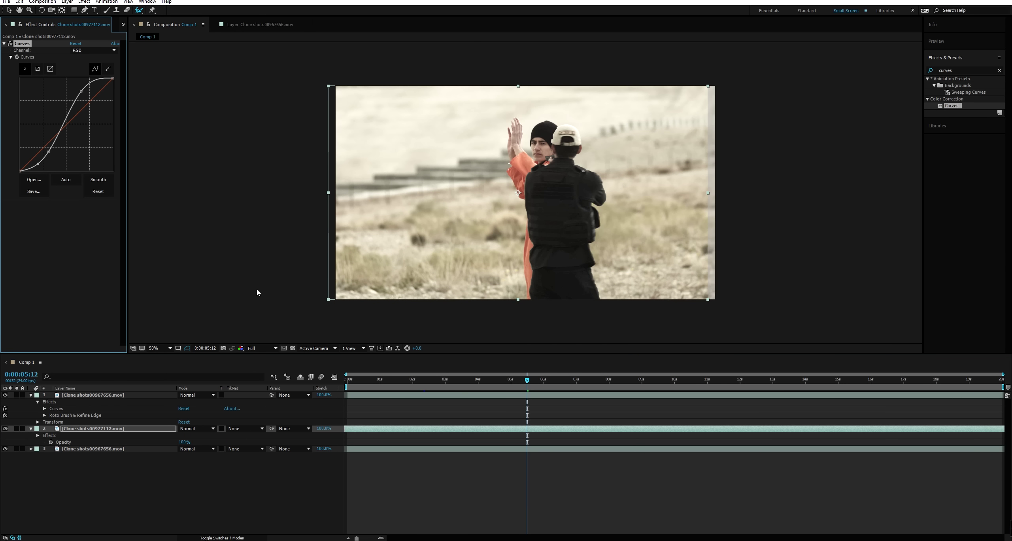
Step: Go to 0:00:02:18 and briefly hide the orange-suit layer, showing it again, to compare the composite with and without it
left_click(525, 382)
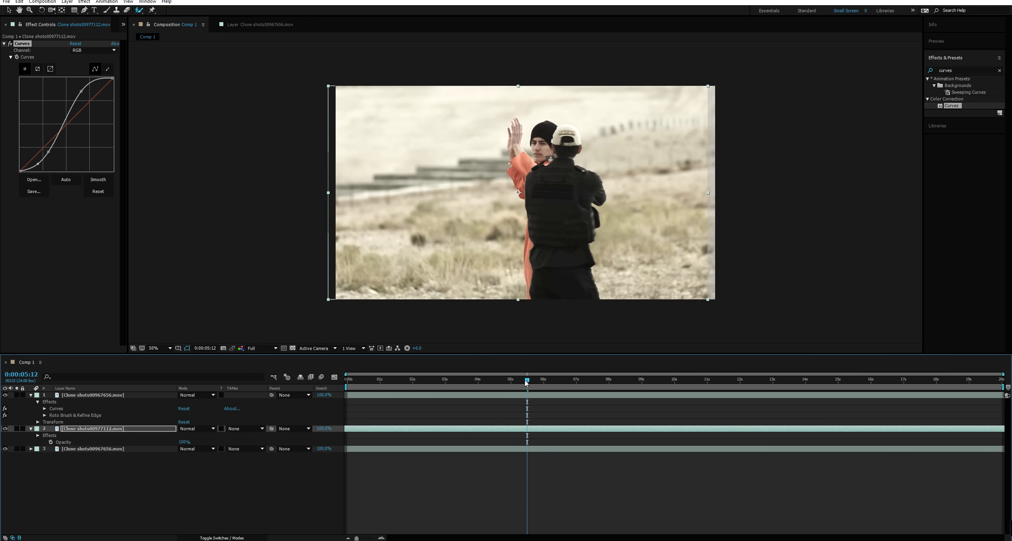
left_click_drag(526, 382, 436, 381)
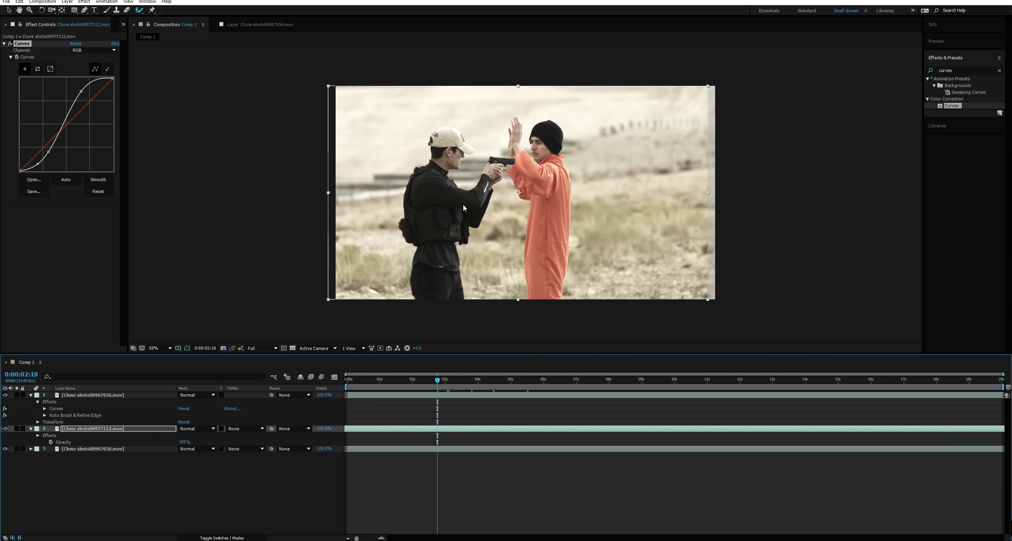
key("slash")
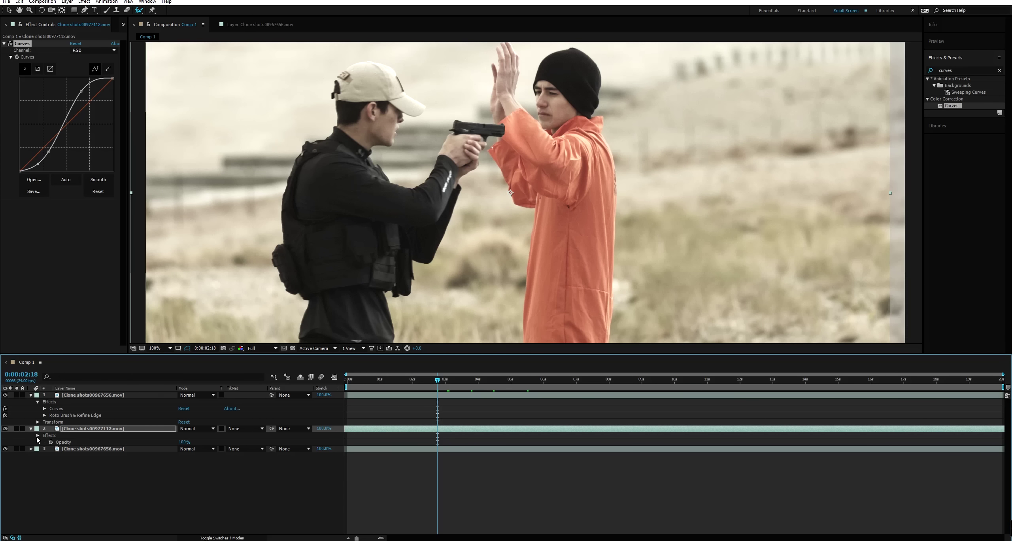
left_click(5, 429)
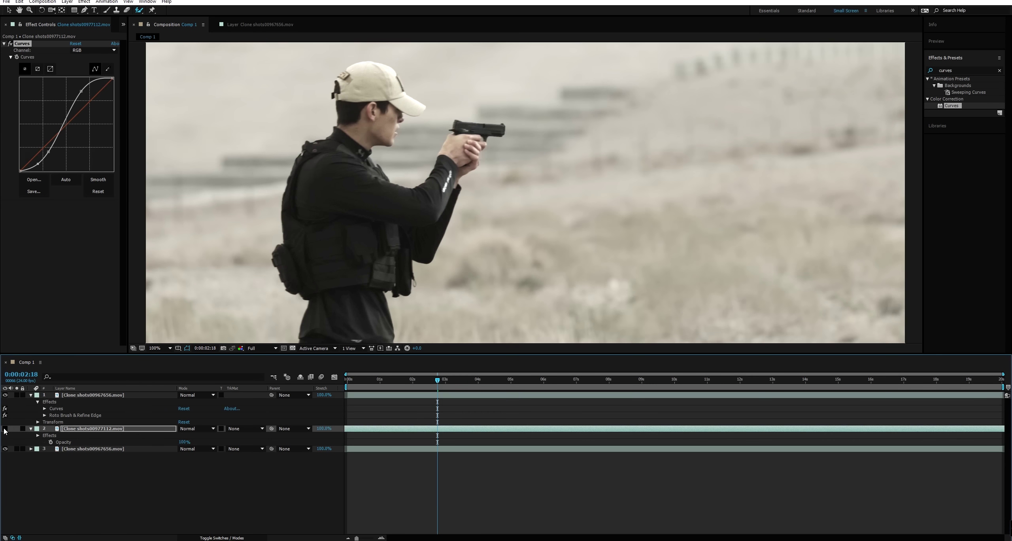
left_click(4, 428)
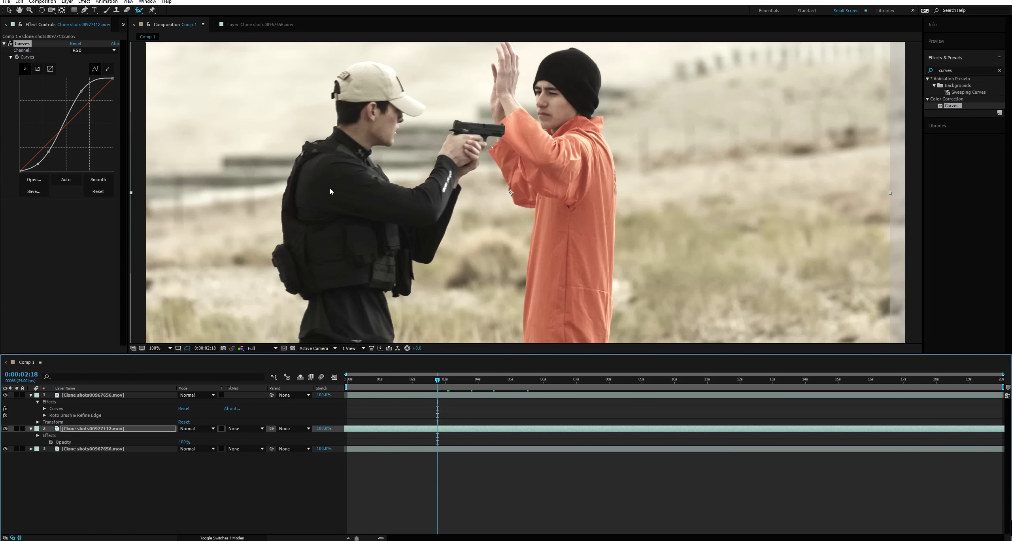
Step: Inspect the officer's edges up close at 0:00:02:18 and apply the Refine Soft Matte effect to the officer layer
scroll(342, 170, "up", 2)
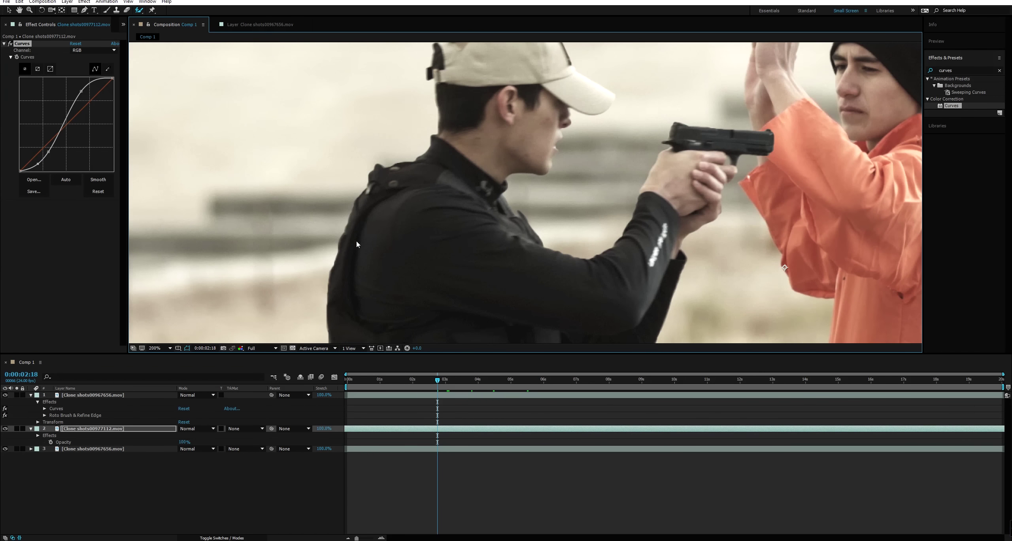
scroll(509, 275, "down", 2)
left_click_drag(574, 296, 512, 224)
left_click(474, 224)
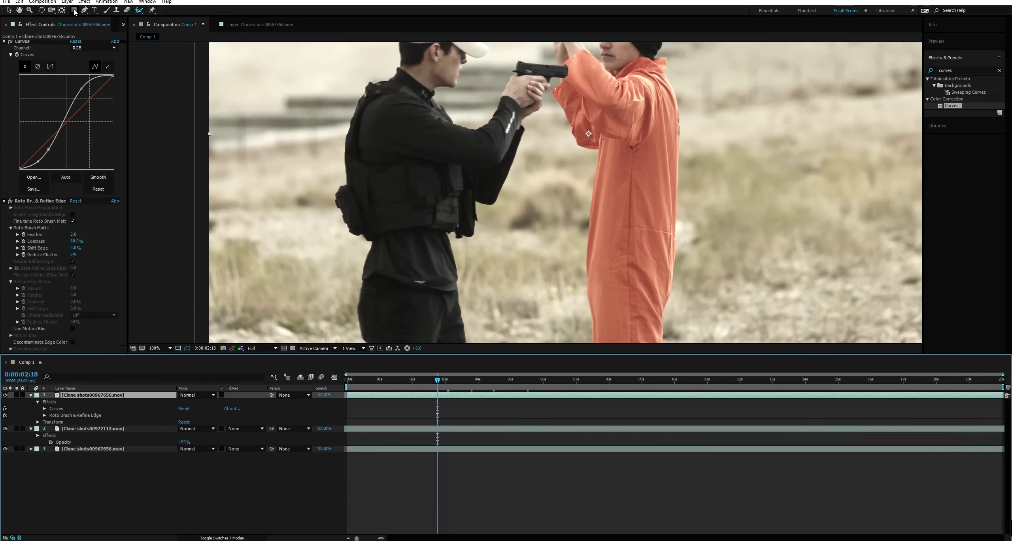
left_click(84, 2)
mouse_move(131, 127)
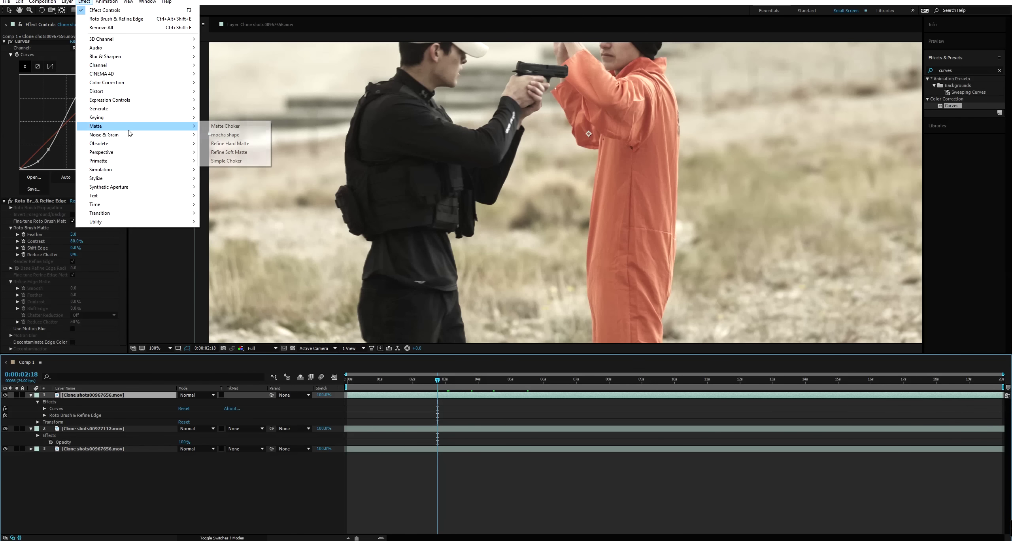
left_click(232, 152)
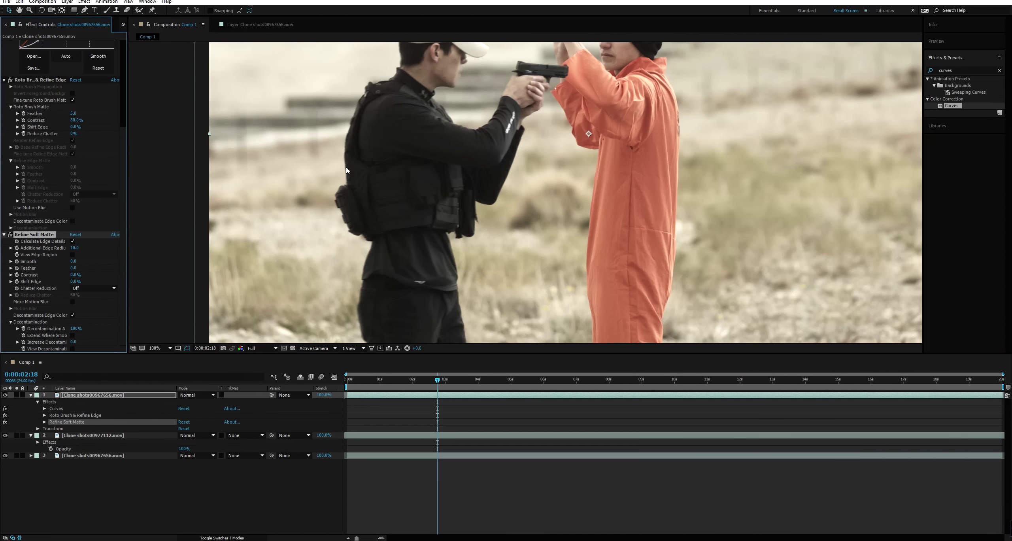
Step: Examine the officer's refined edges against the orange suit at 0:00:03:21 and 0:00:04:17, and scrub through the turn to 0:00:07:15
left_click(475, 377)
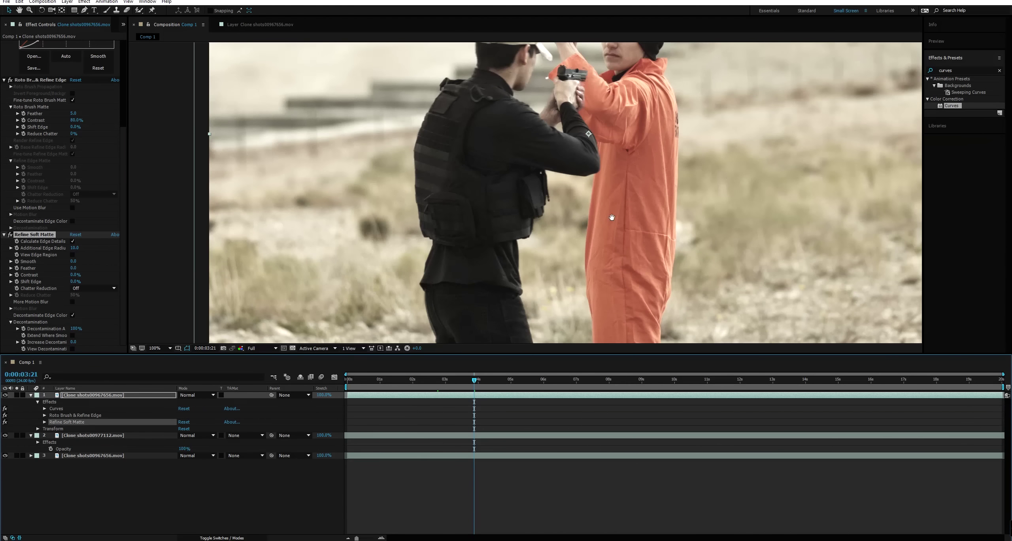
scroll(556, 196, "up", 3)
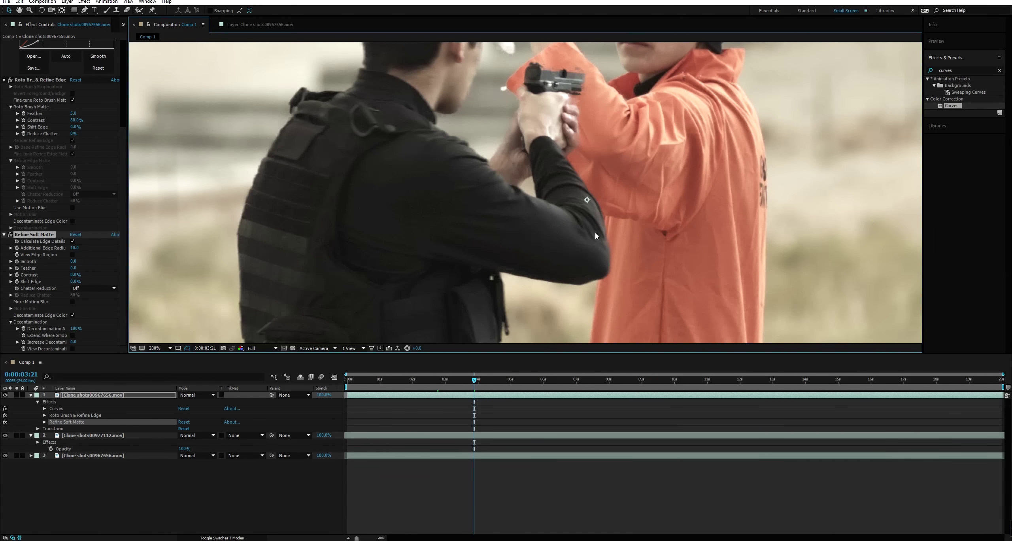
left_click(501, 376)
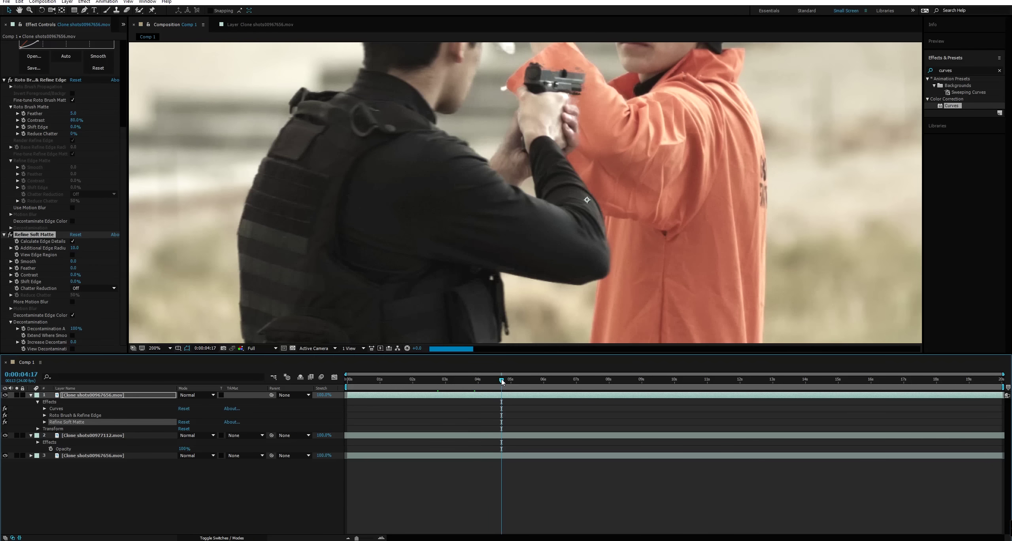
scroll(672, 223, "down", 3)
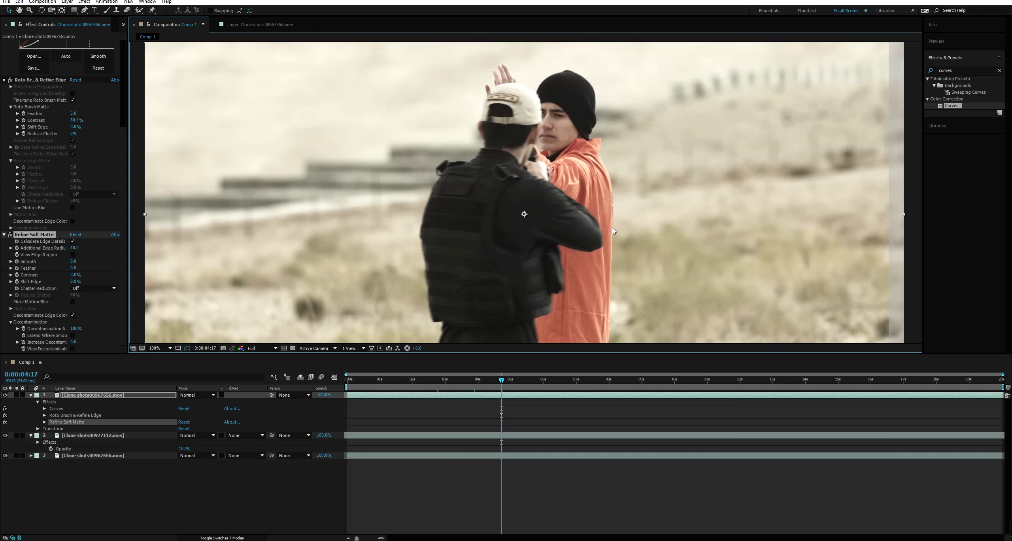
scroll(593, 221, "down", 2)
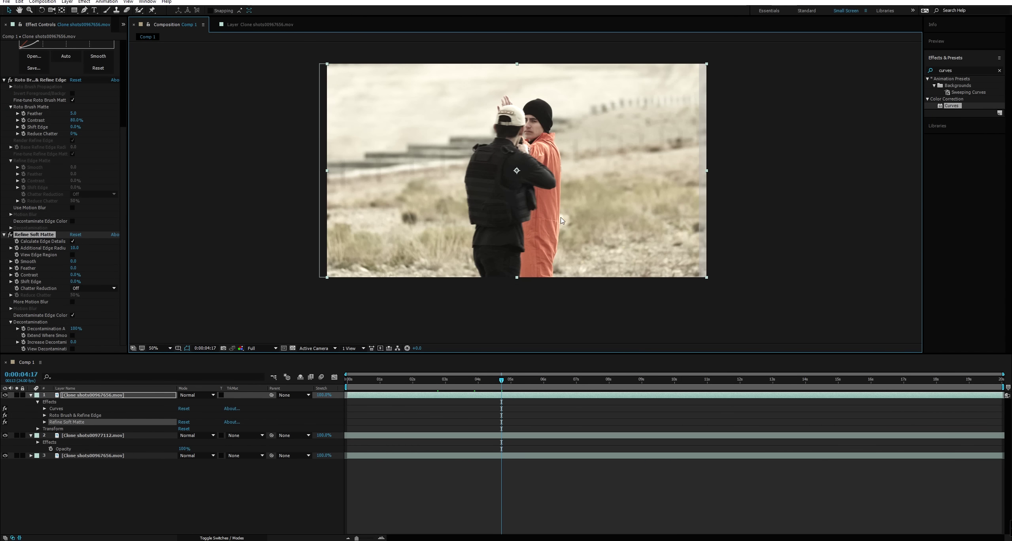
left_click(536, 379)
mouse_move(538, 380)
left_mouse_down()
mouse_move(479, 384)
mouse_move(533, 391)
left_mouse_up()
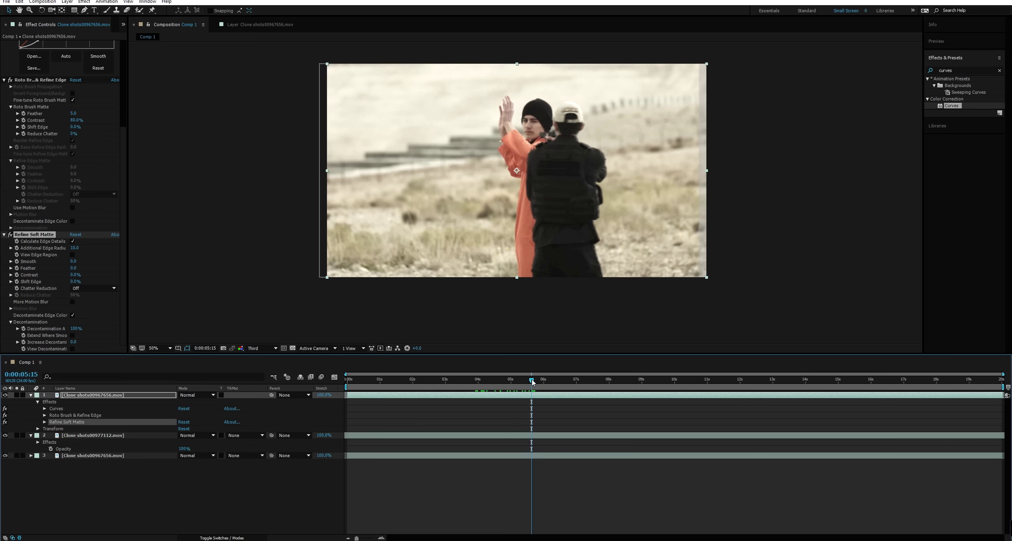
left_click_drag(533, 382, 600, 376)
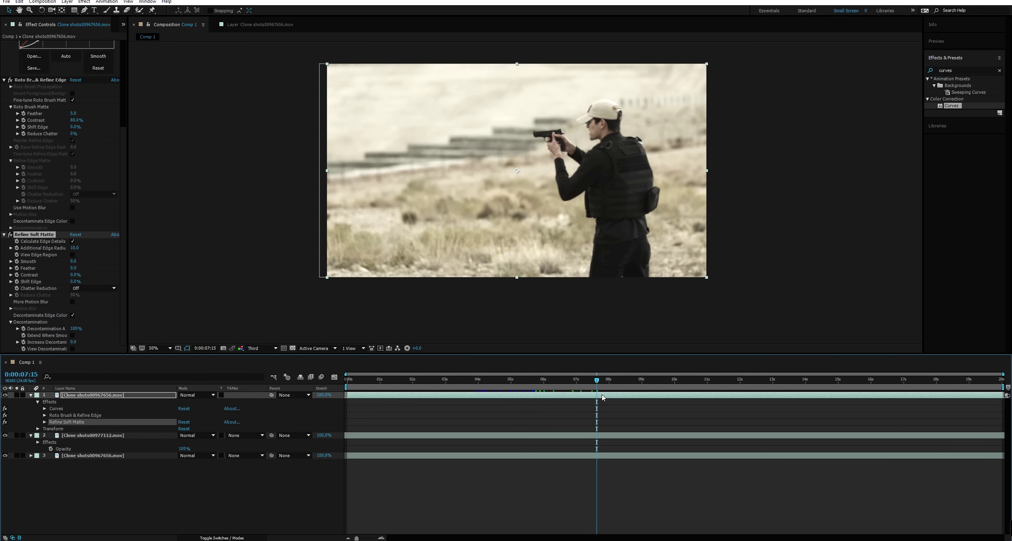
left_click_drag(585, 390, 557, 391)
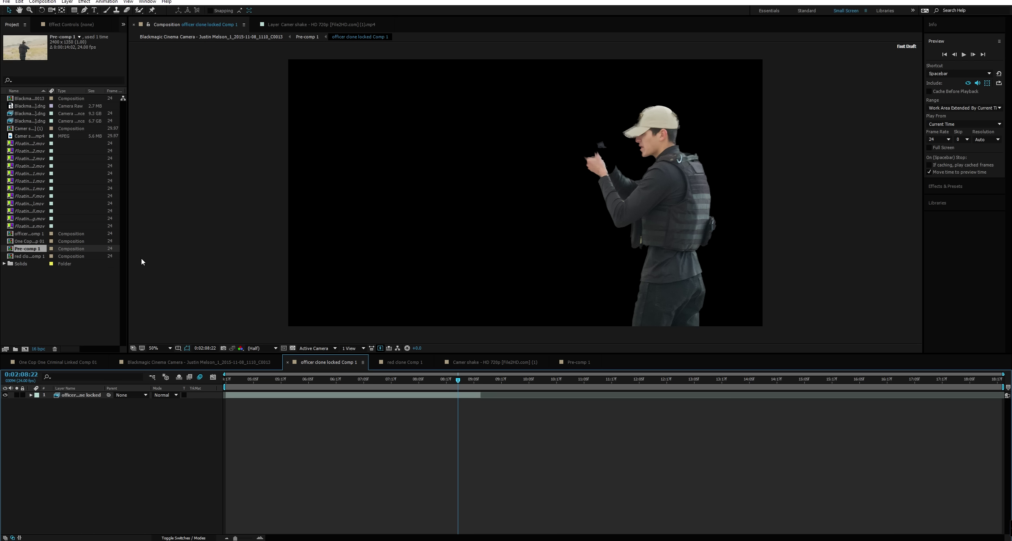
Step: Scrub the officer clone locked Comp 1 composition from 0:02:04:17 to 0:02:09:07 to review the officer cutout
left_click(226, 383)
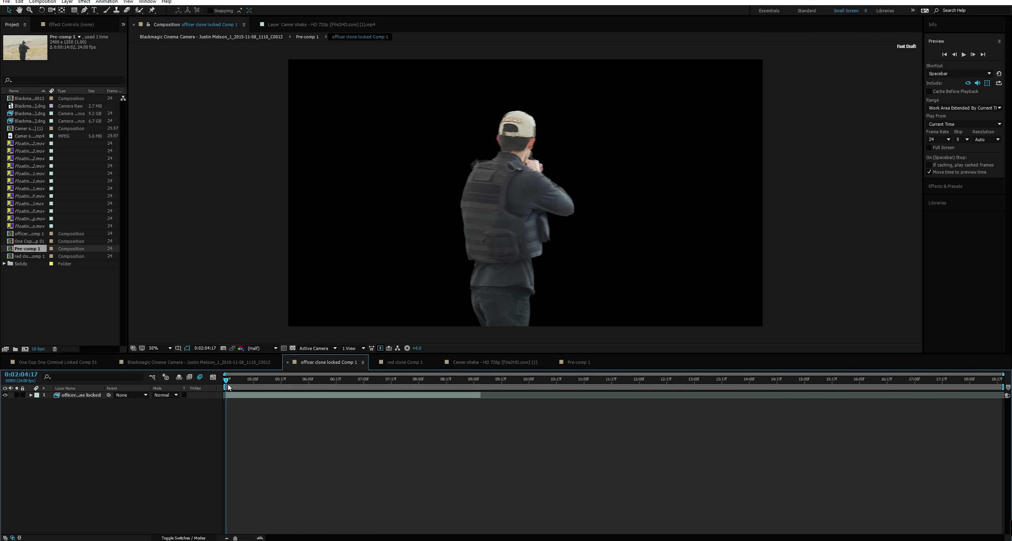
left_click_drag(230, 382, 431, 385)
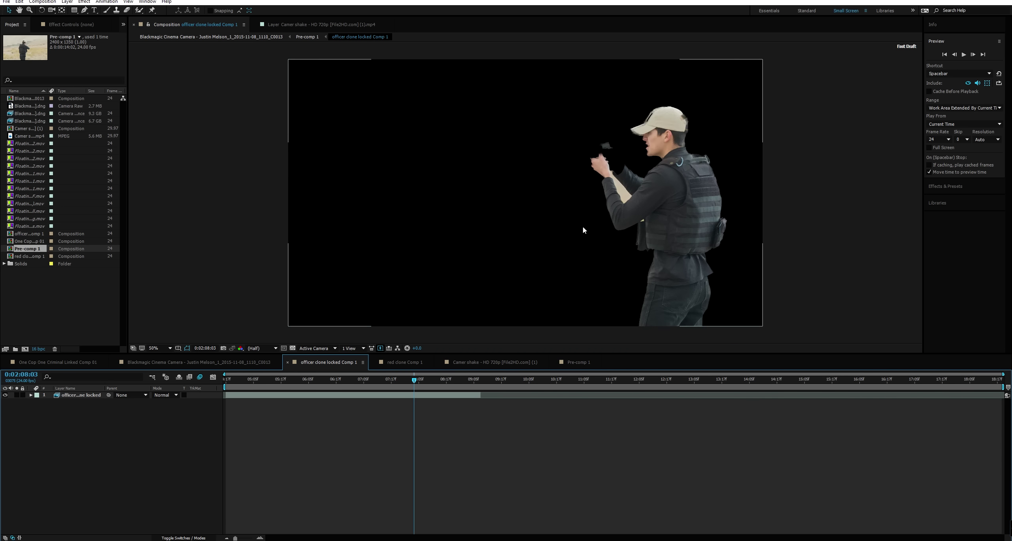
left_click(479, 384)
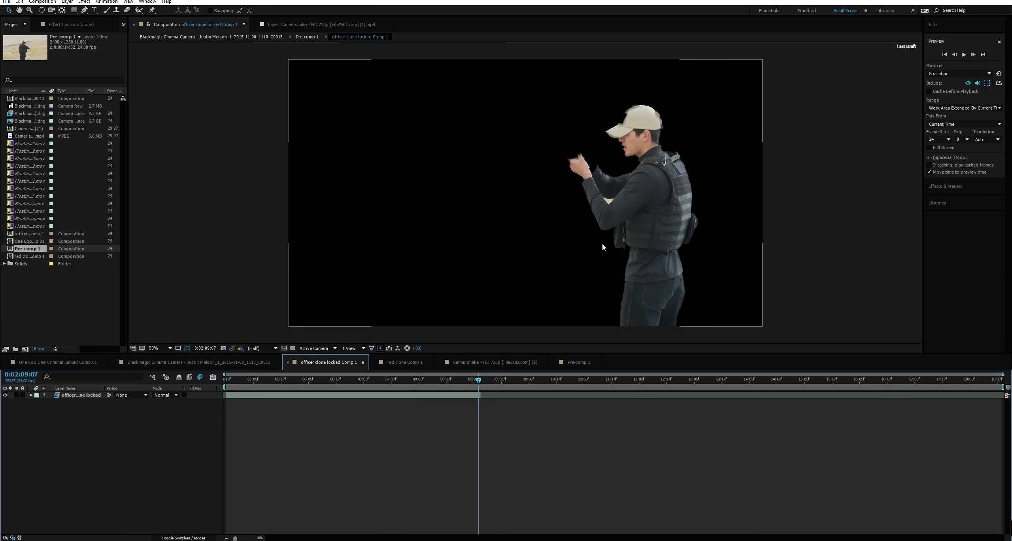
Step: In Pre-comp 1, solo the red clone Comp 1 layer instead of the officer clone and return to the first frame
left_click(579, 362)
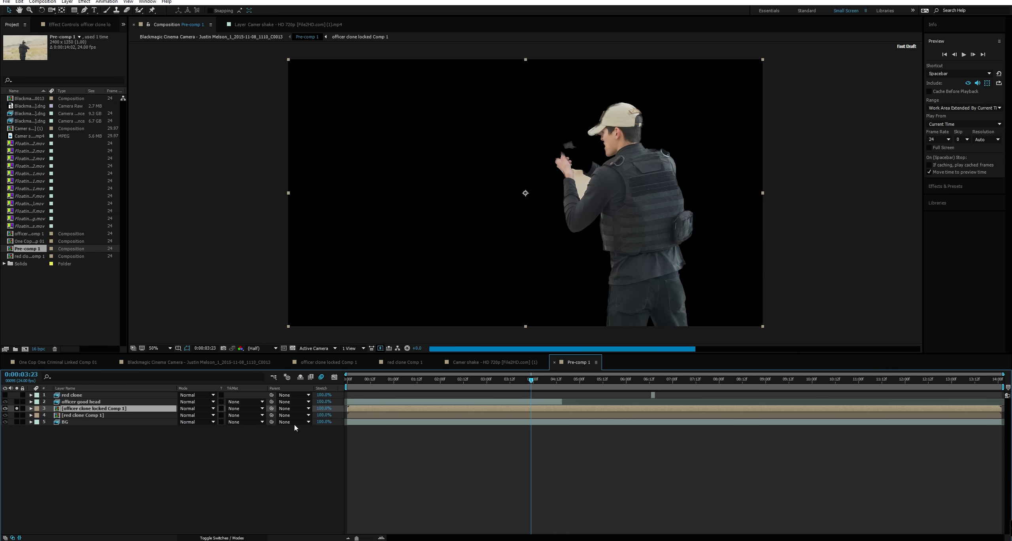
left_click(17, 408)
left_click(17, 415)
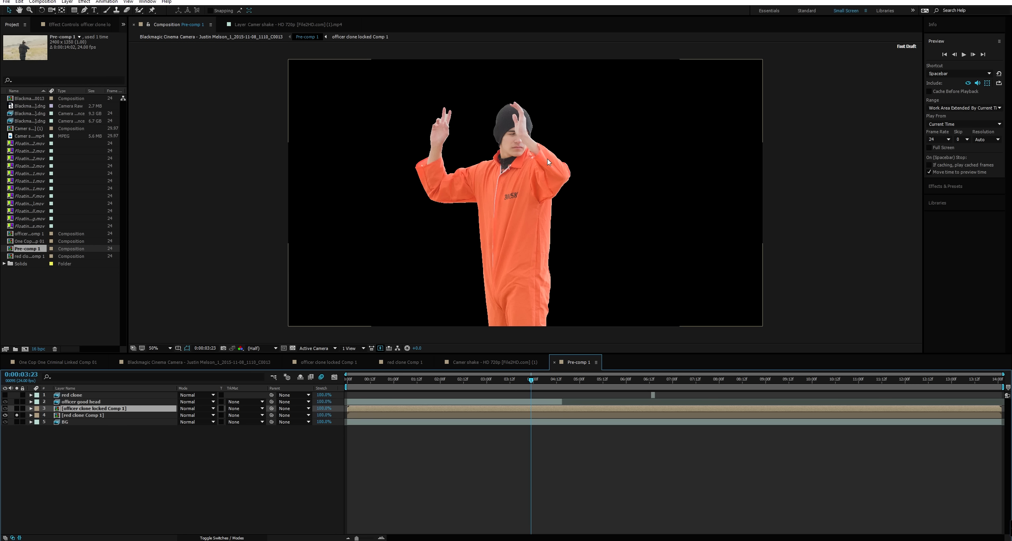
key("Home")
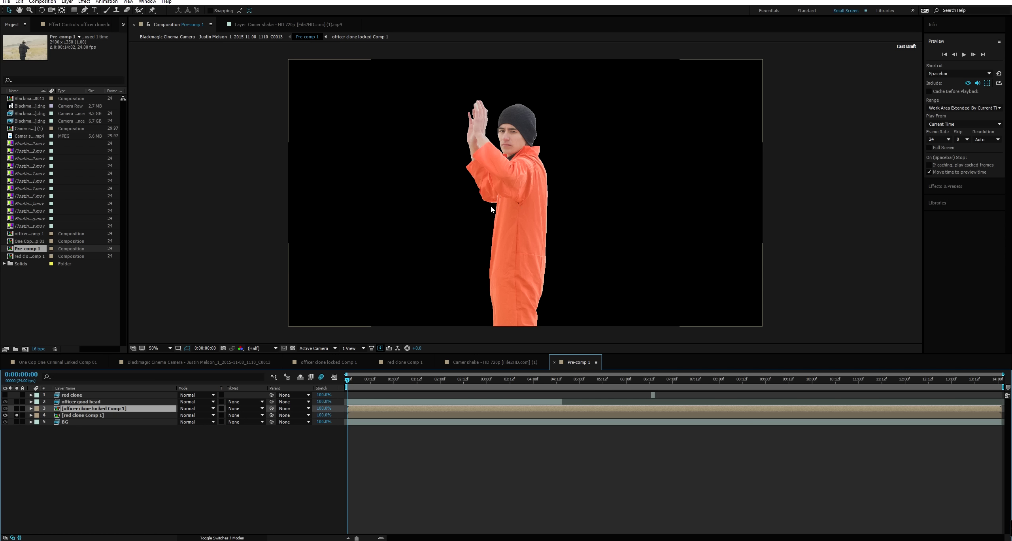
double_click(115, 416)
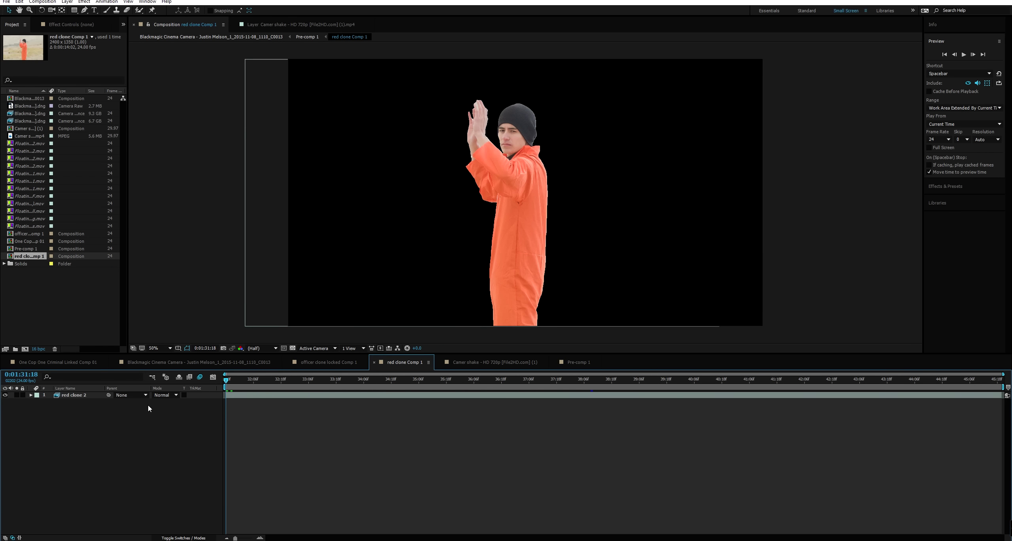
left_click(90, 396)
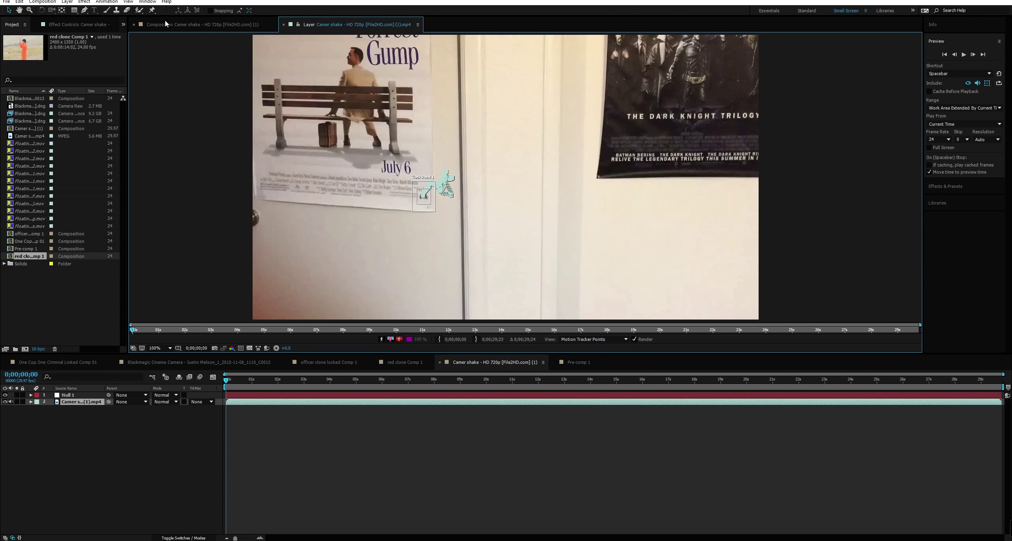
left_click(165, 24)
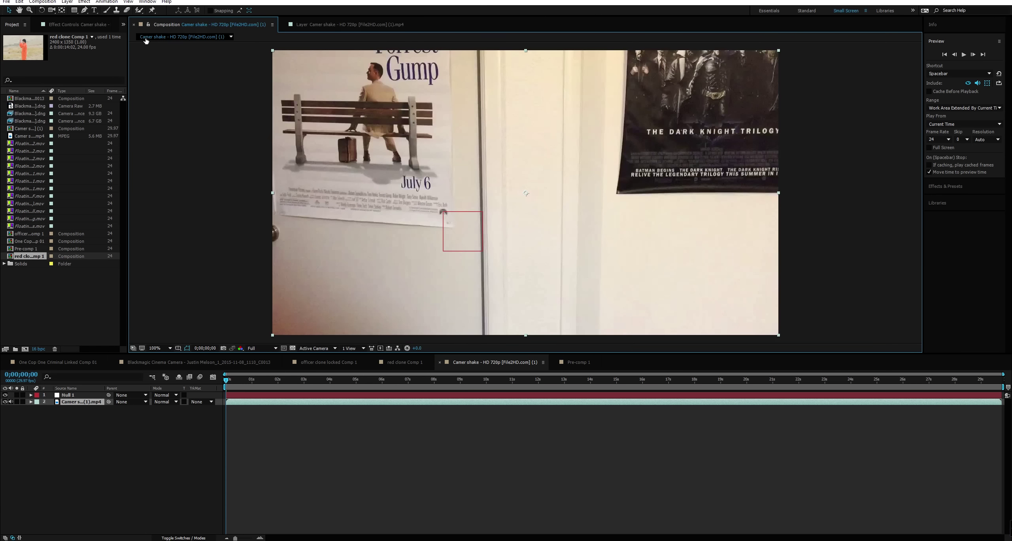
left_click(79, 25)
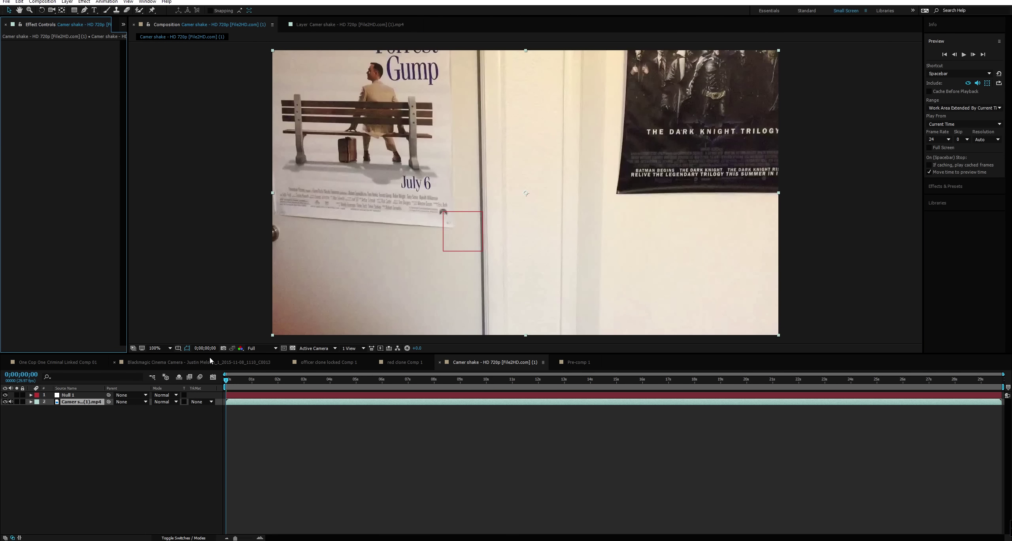
left_click(577, 362)
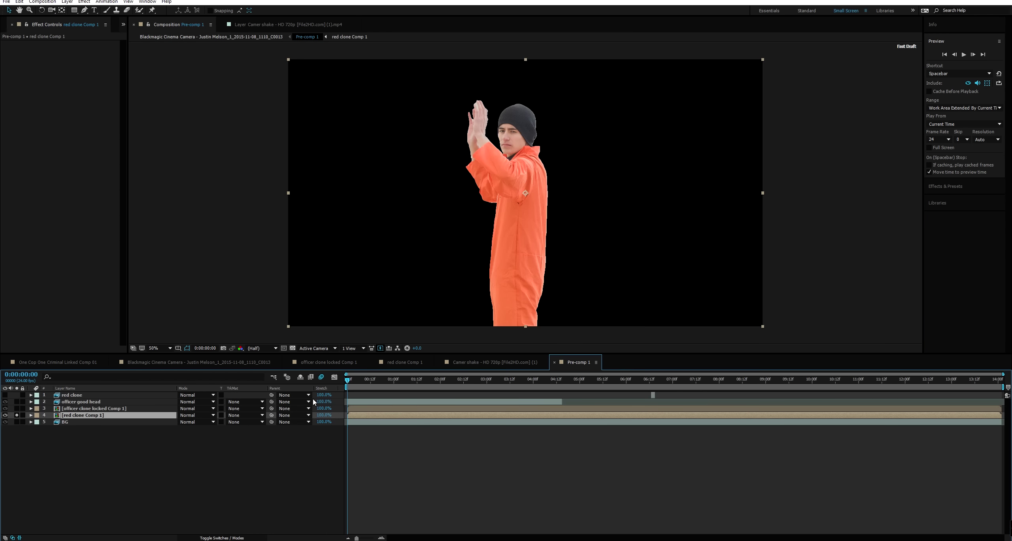
Step: Open the red clone Comp 1 composition and check the orange-suit cutout against the transparency grid, restoring the black background when done
double_click(83, 416)
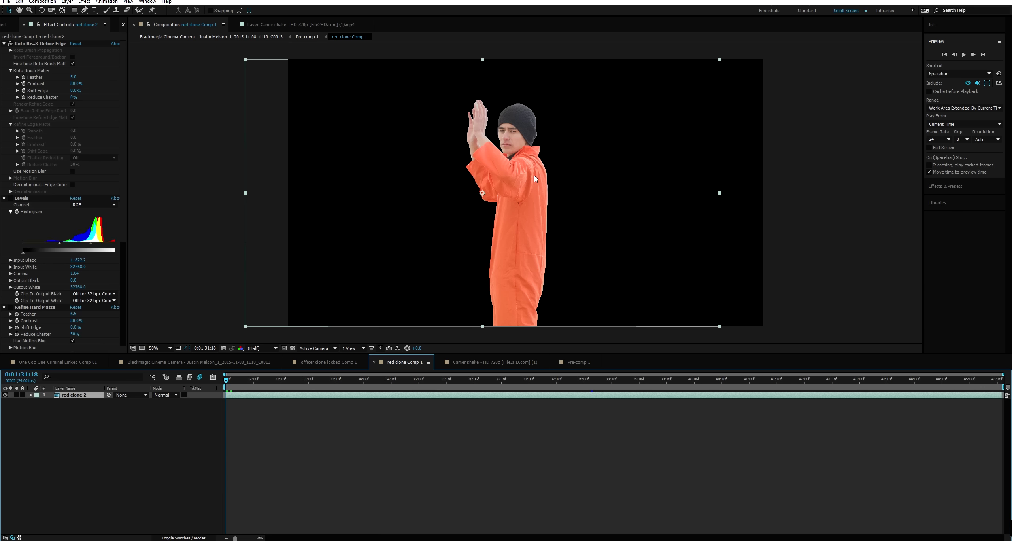
left_click(72, 57)
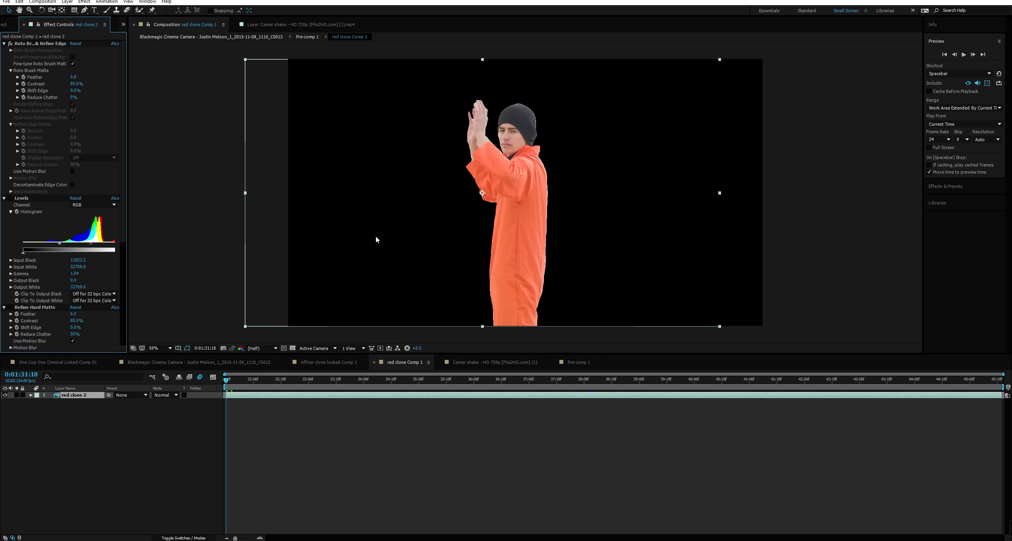
left_click(293, 348)
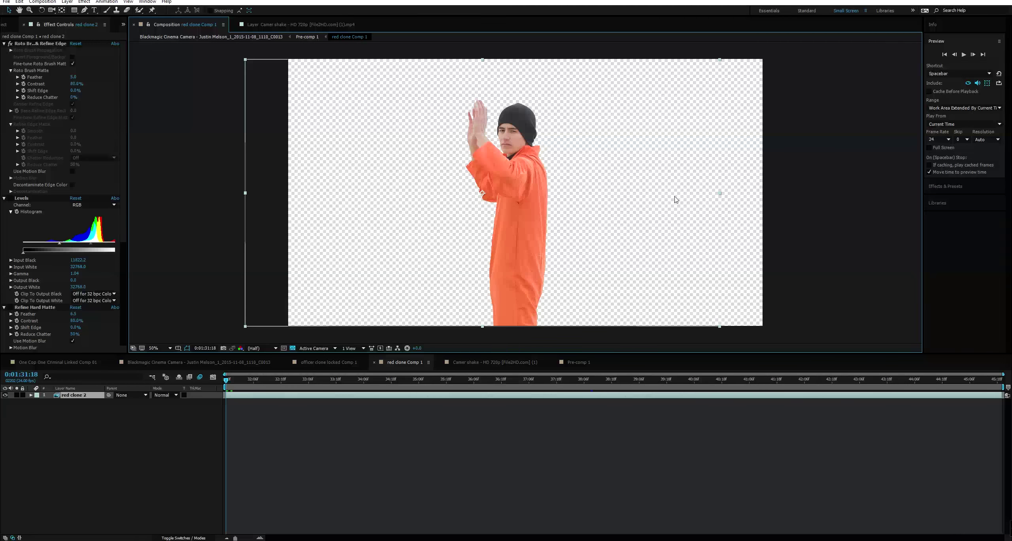
left_click(293, 348)
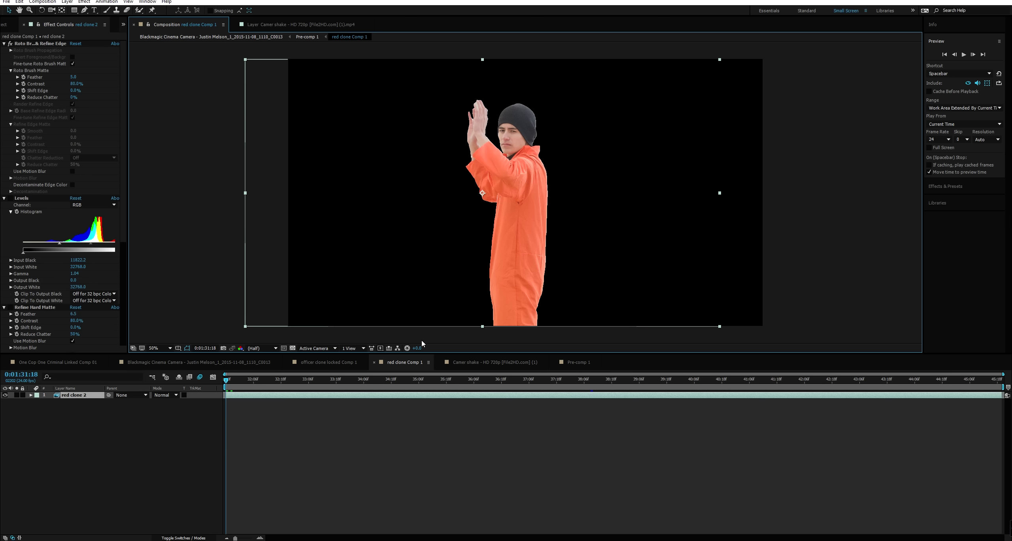
Step: Return to Pre-comp 1, turn off solo on the red clone Comp 1 layer, and move the current time to 0:00:01:09
left_click(581, 363)
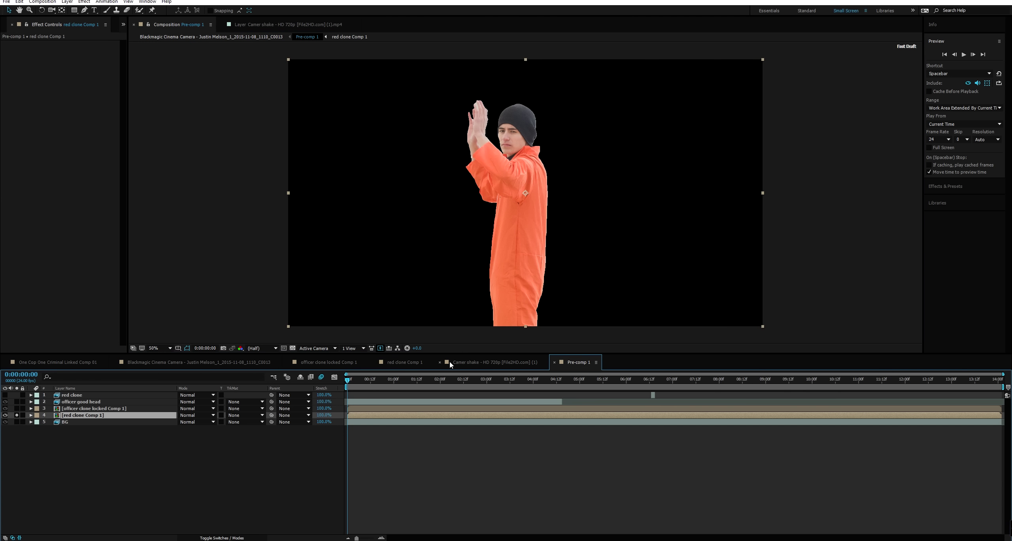
left_click(17, 415)
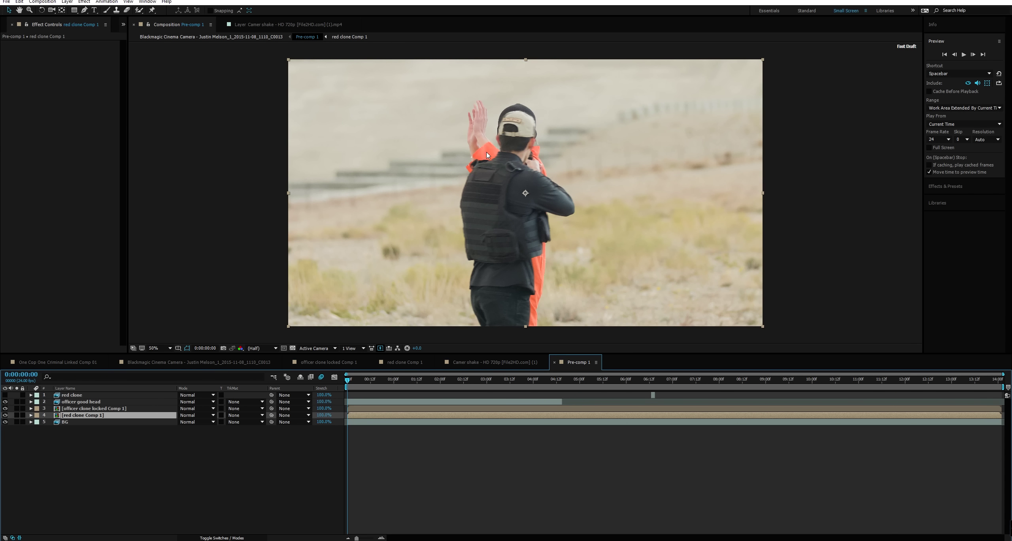
left_click_drag(400, 381, 412, 382)
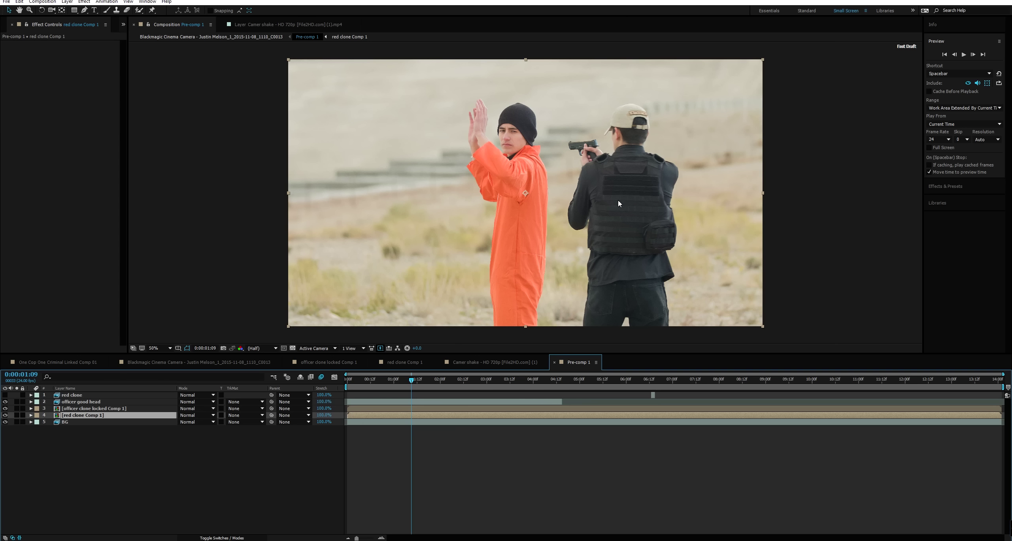
Step: Solo the BG layer at 0:00:01:09 to inspect the background plate, restoring all layers when done
left_click(64, 422)
left_click(16, 422)
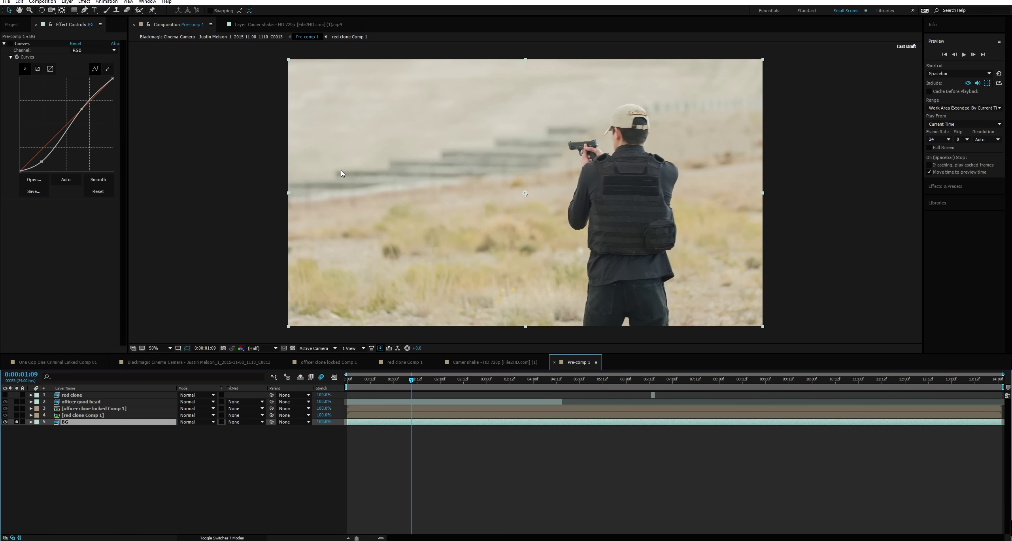
left_click(17, 421)
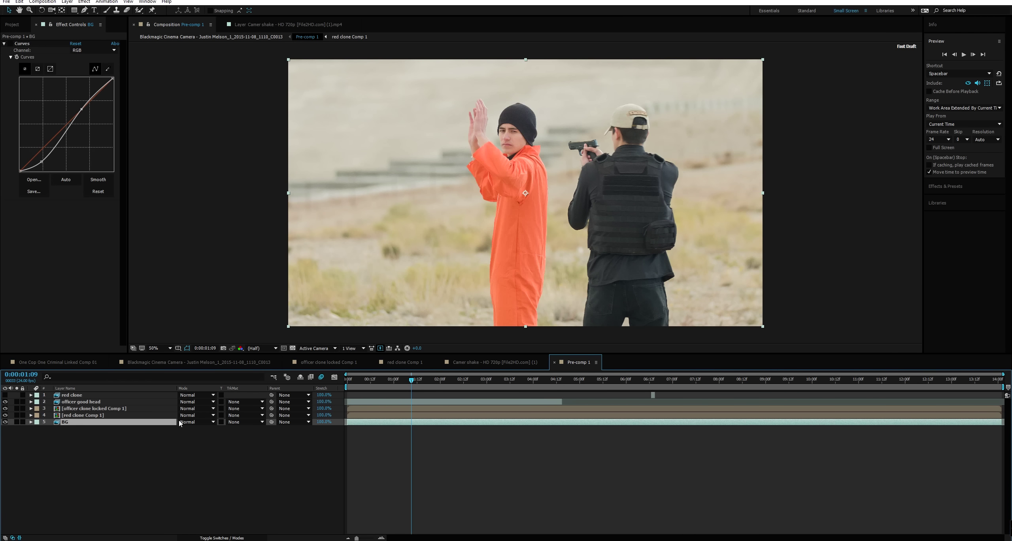
Step: Compare the red clone and officer clone layers in the full composite at 0:00:03:17, 0:00:04:14 and 0:00:04:16
left_click(73, 417)
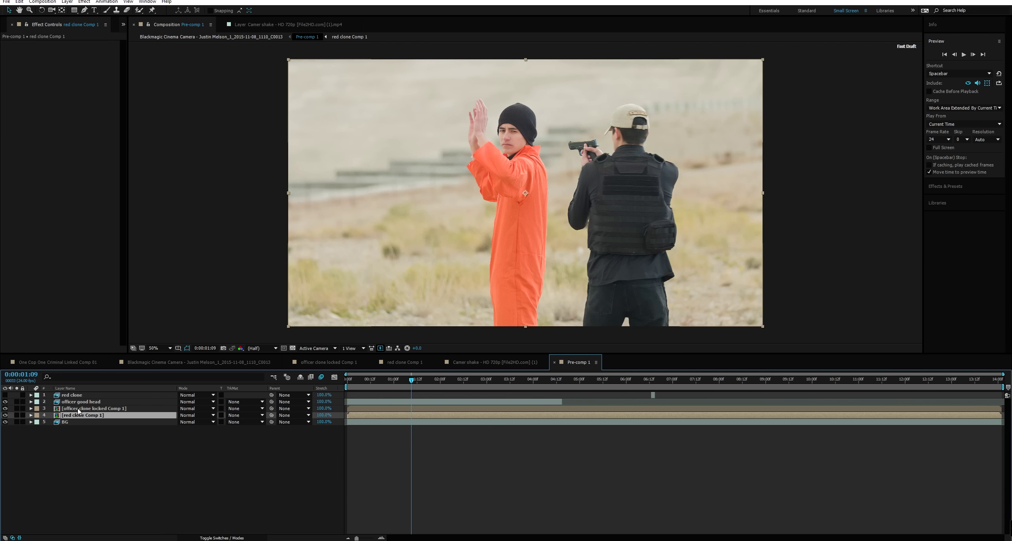
left_click(79, 409)
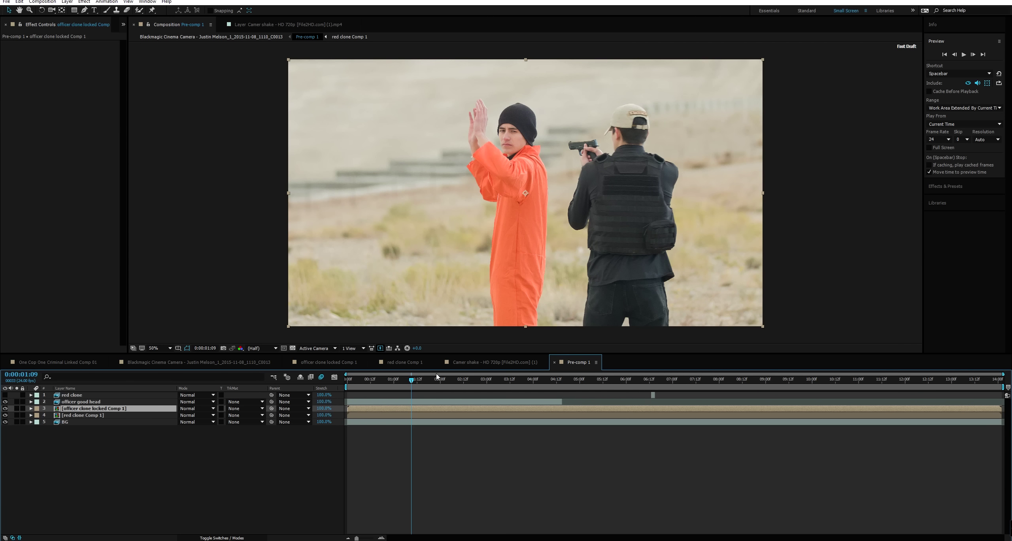
left_click(519, 380)
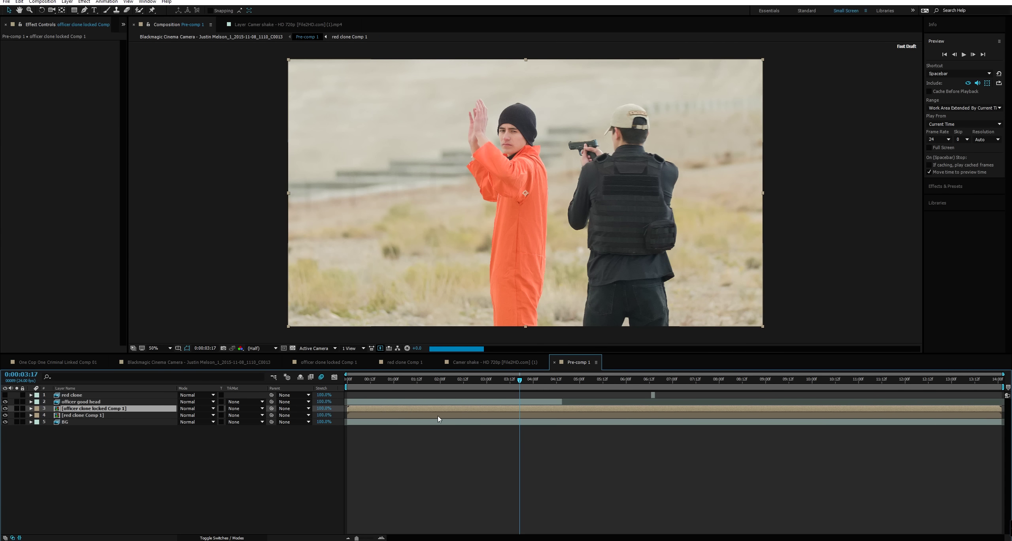
left_click(75, 416)
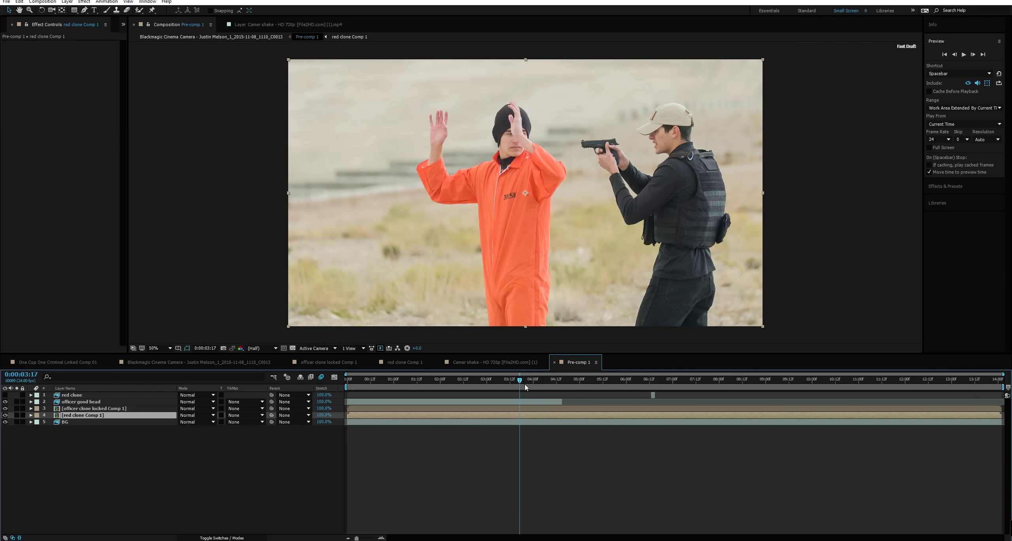
left_click(559, 382)
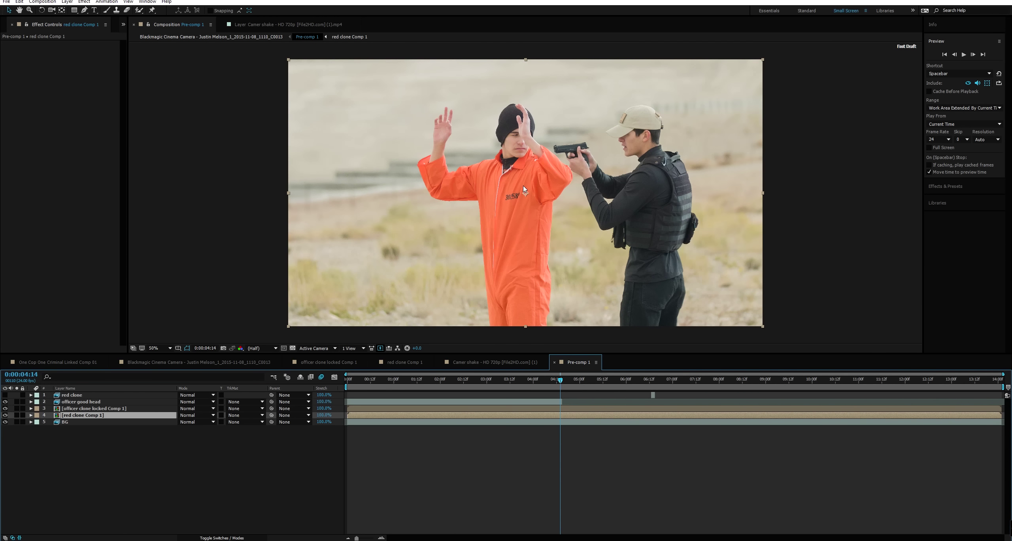
left_click(564, 382)
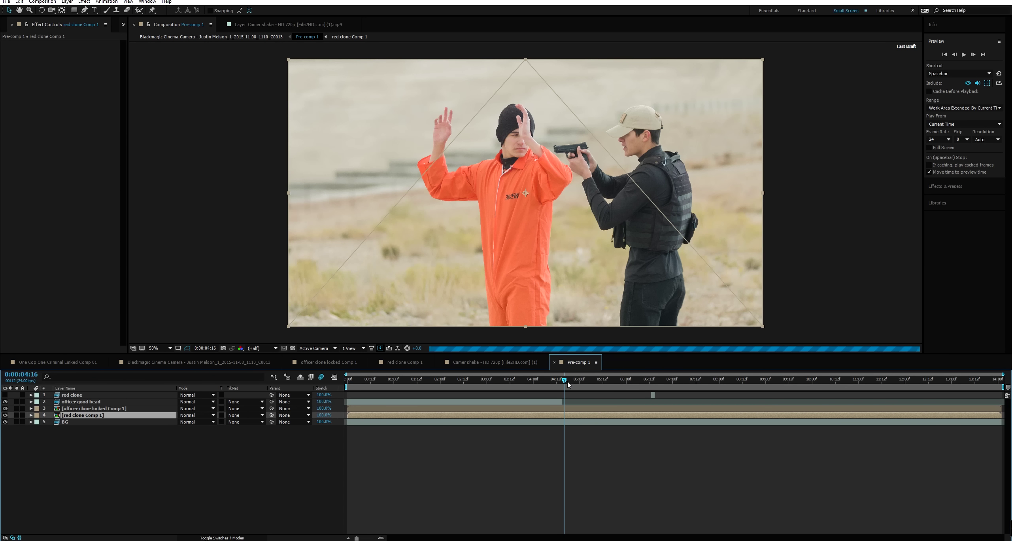
Step: Open the officer clone locked Comp 1 composition, check the officer cutout at 0:02:09:08, and return to Pre-comp 1
key("ctrl+z")
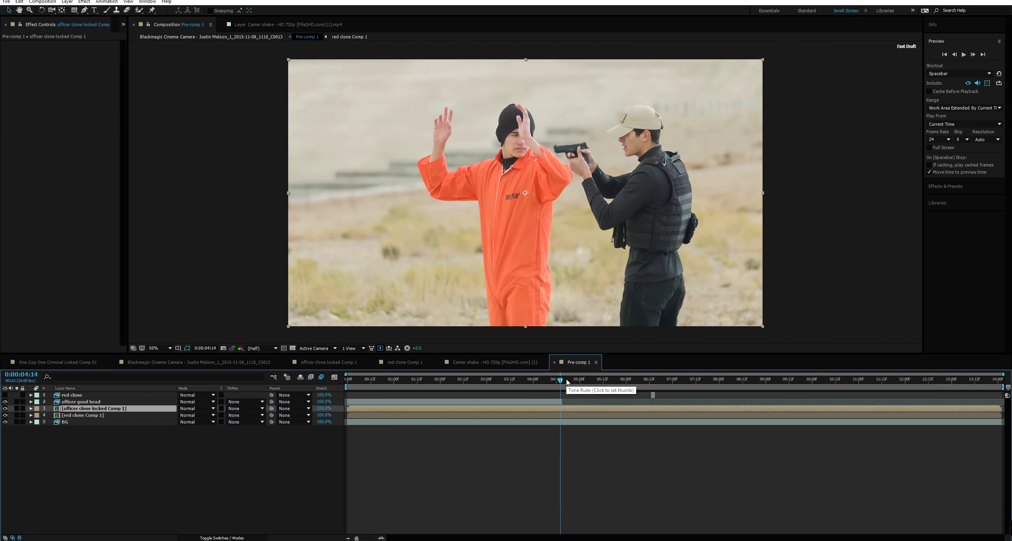
double_click(113, 408)
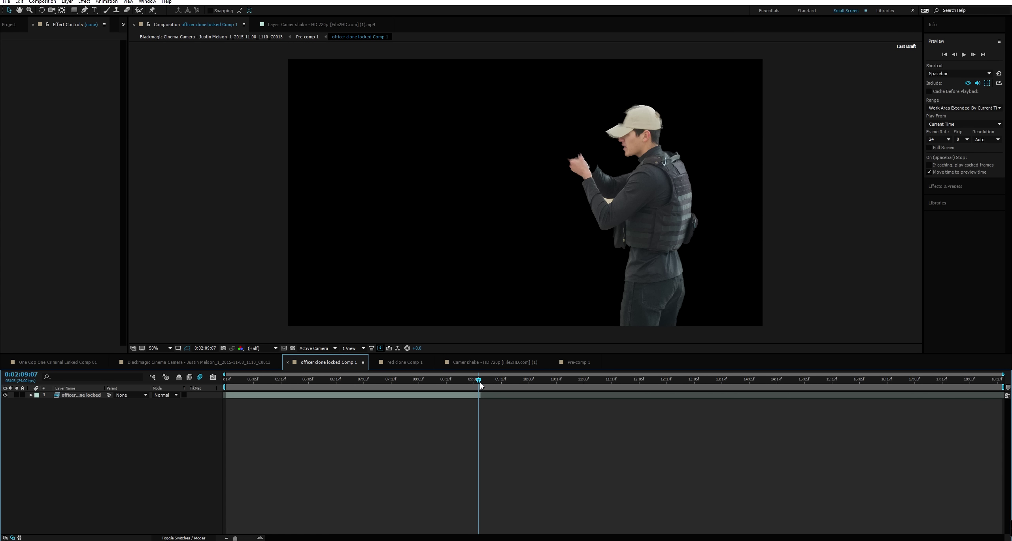
left_click_drag(481, 382, 482, 382)
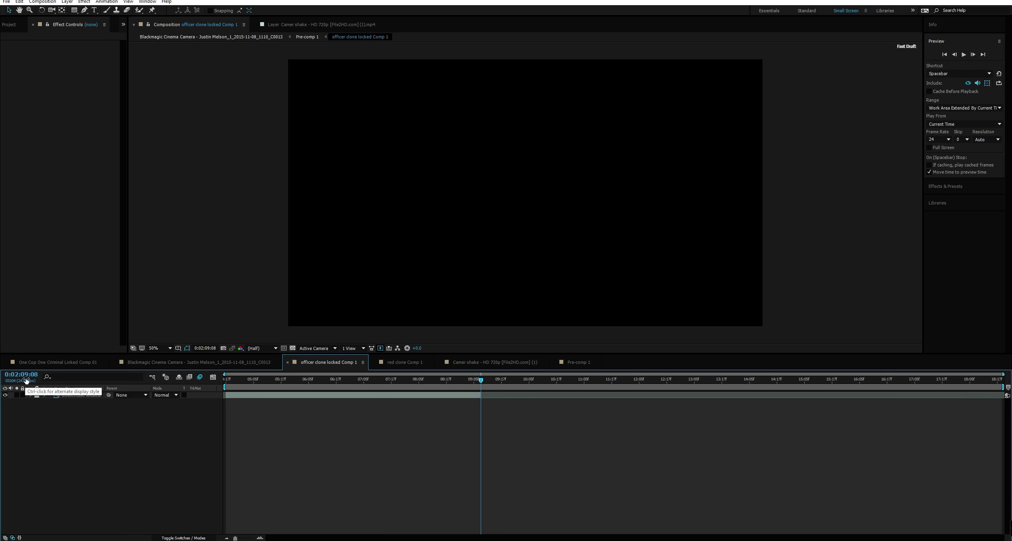
left_click(579, 363)
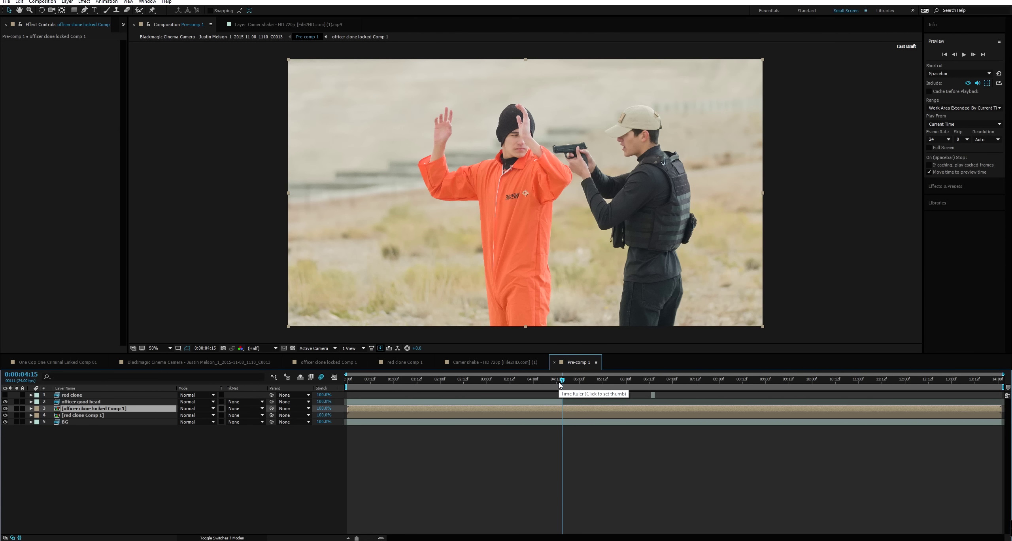
Step: Examine the composite closely at 0:00:04:15 and 0:00:04:14, briefly soloing the BG layer for comparison
key("slash")
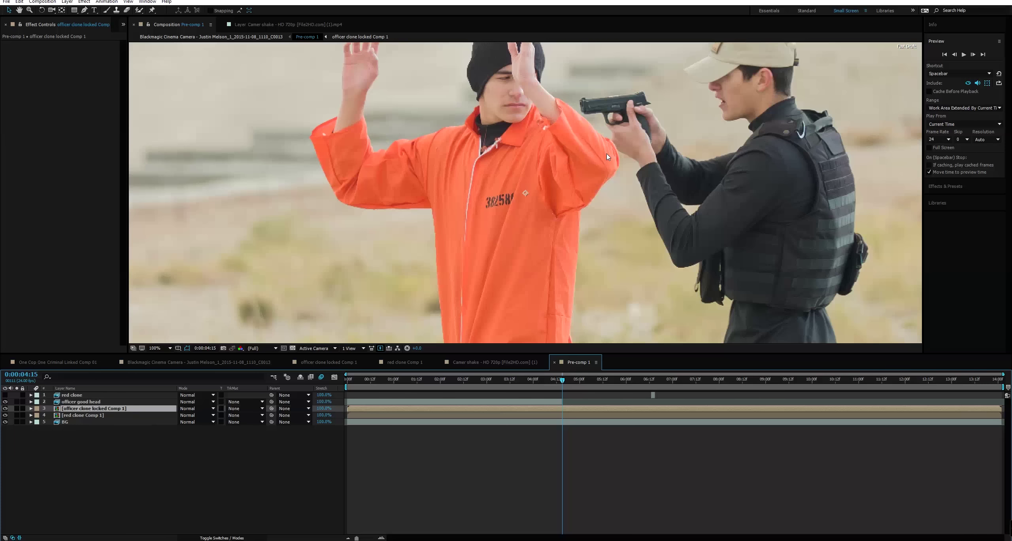
key("Page_Up")
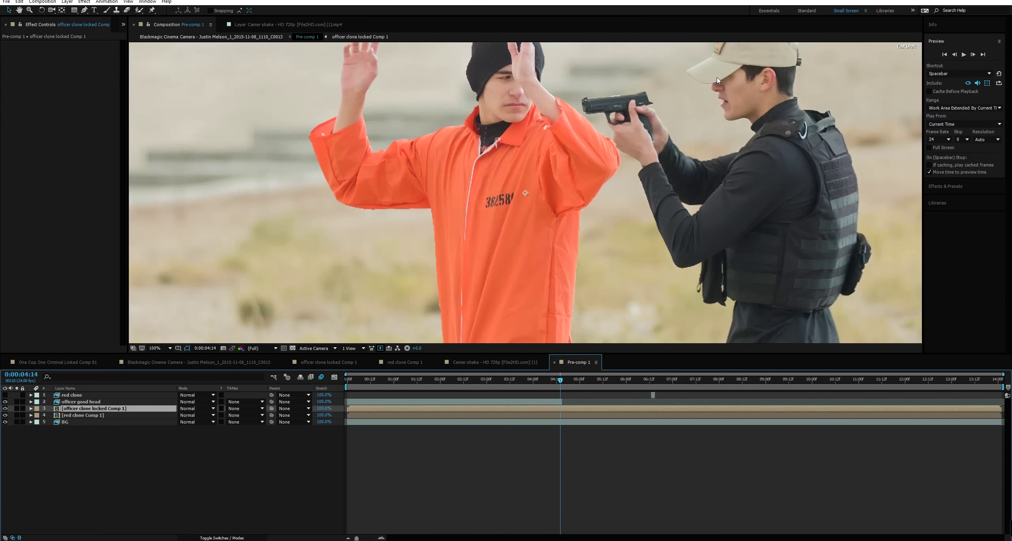
left_click(16, 422)
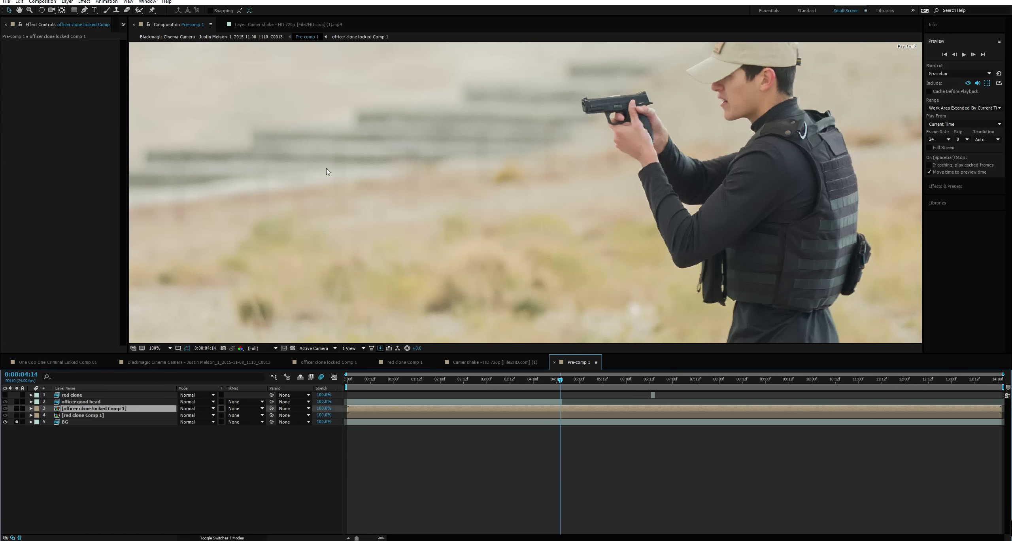
left_click(17, 421)
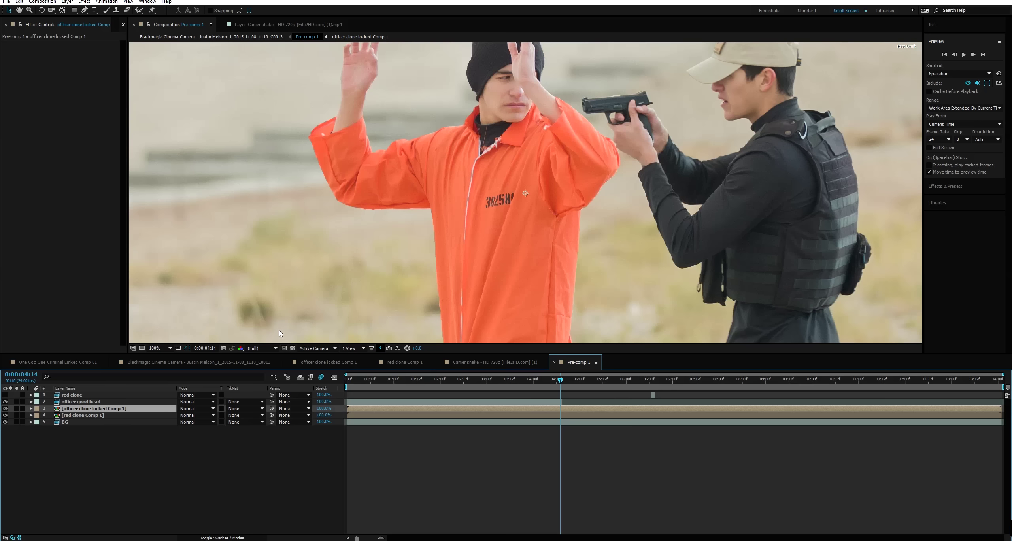
key("comma")
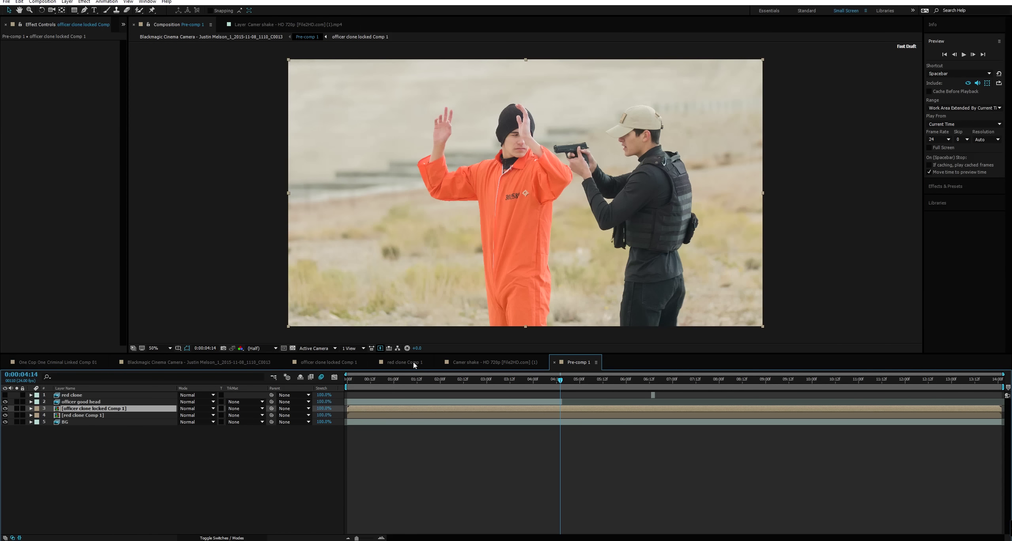
Step: Solo the officer clone, add the BG layer to the solo, and scrub from 0:00:04:12 to 0:00:04:16 to check the transition
left_click(17, 408)
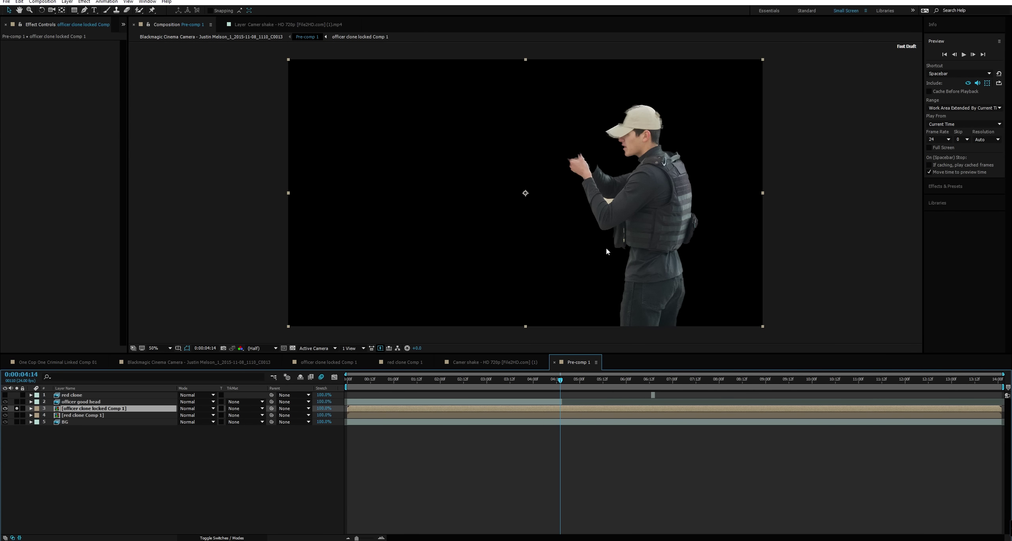
mouse_move(560, 381)
left_mouse_down()
mouse_move(486, 383)
mouse_move(563, 385)
left_mouse_up()
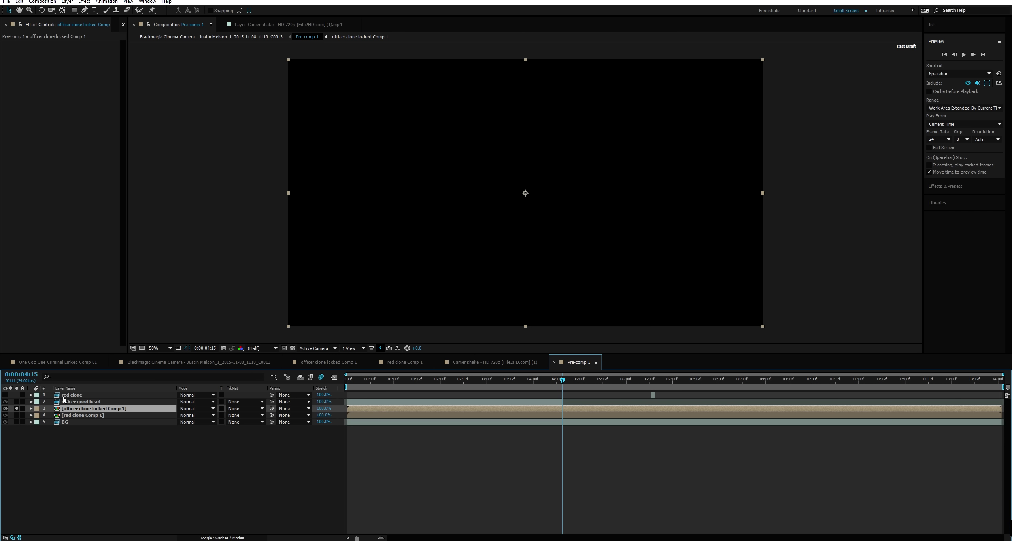
left_click(16, 422)
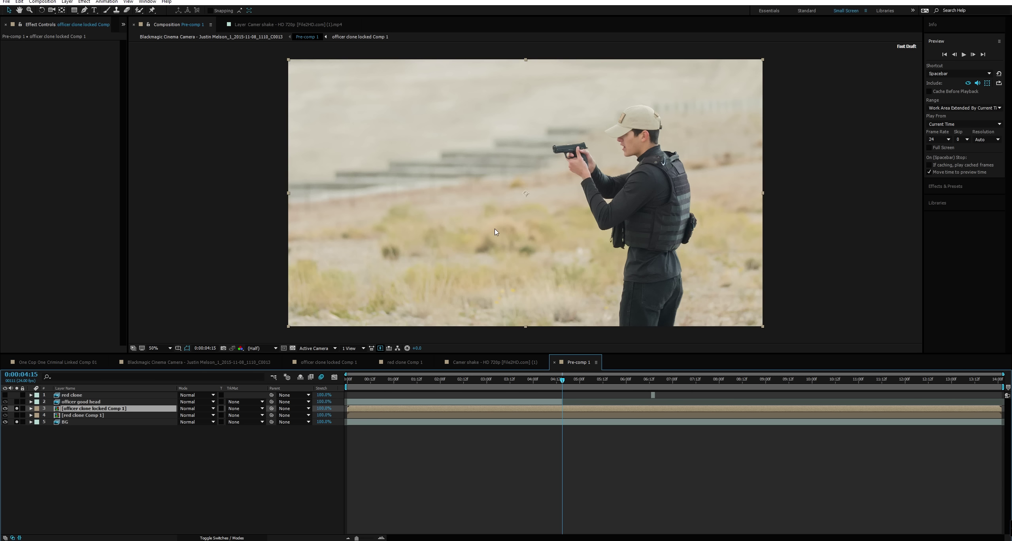
left_click(557, 381)
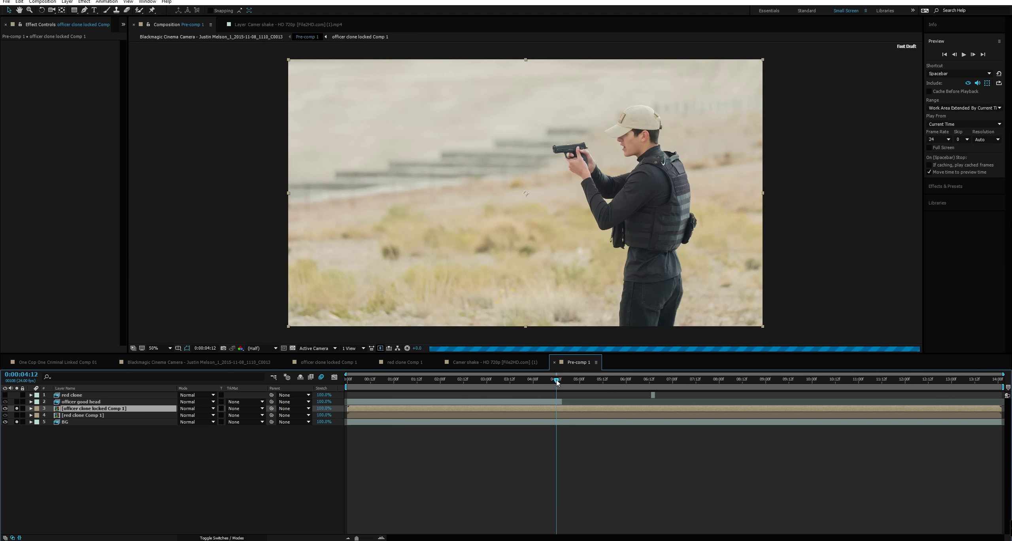
left_click_drag(556, 381, 560, 381)
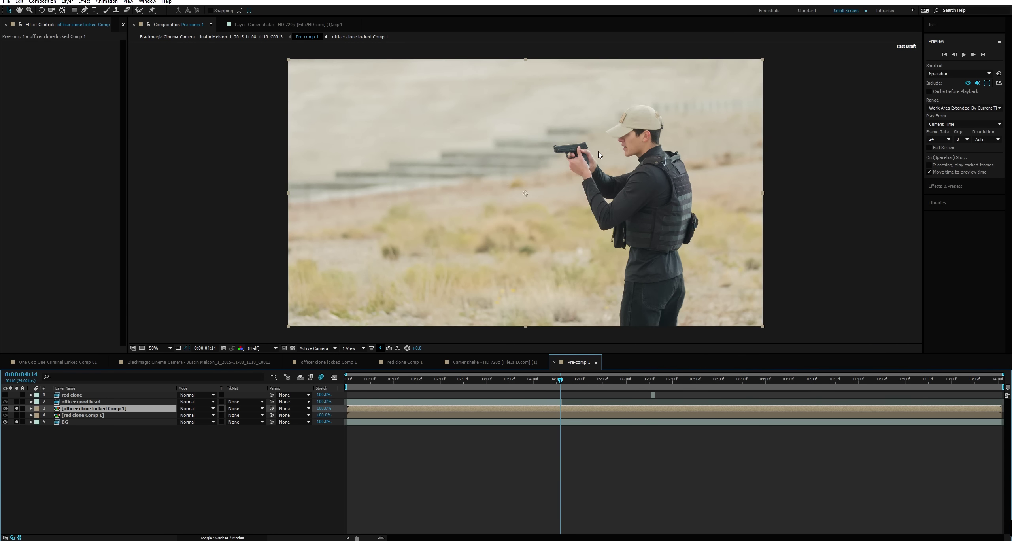
left_click_drag(561, 381, 565, 383)
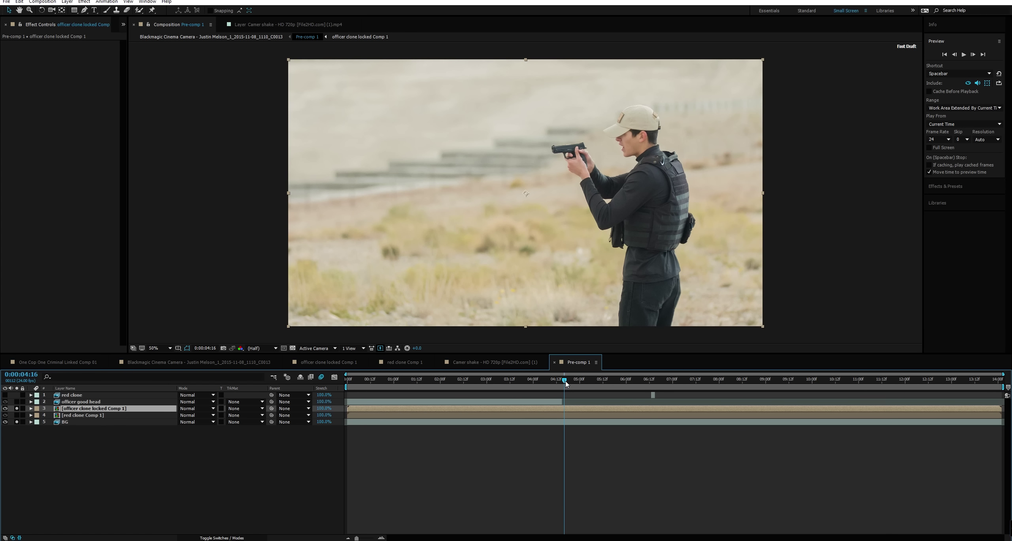
Step: Compare the officer clone with and without the BG layer at 0:00:04:16, and clear both solos to restore the full composite
left_click(16, 422)
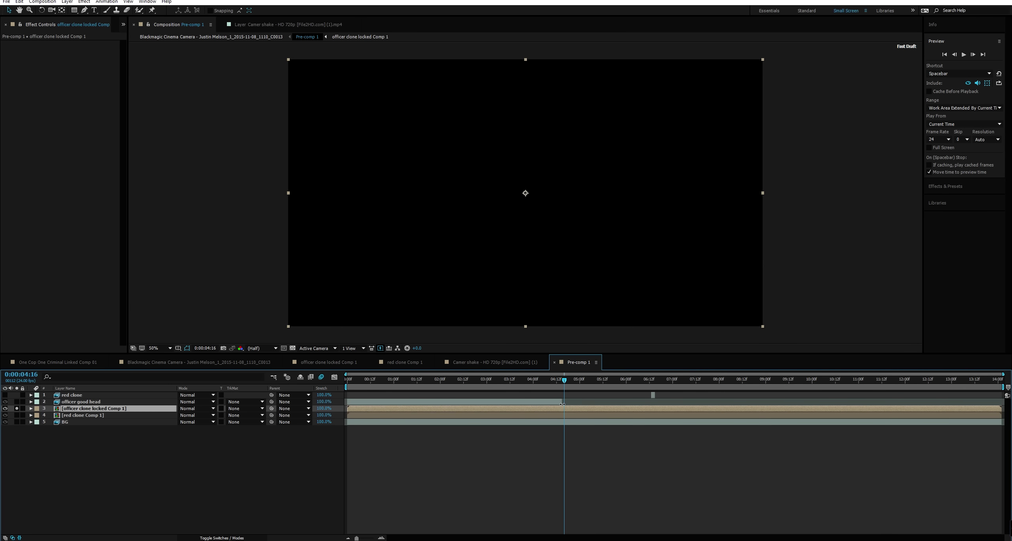
left_click(16, 421)
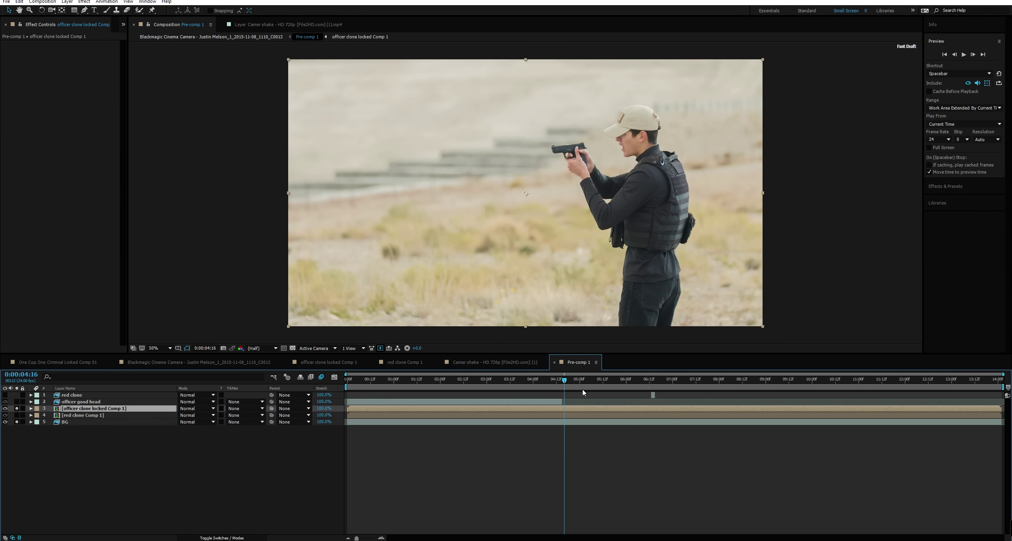
left_click(17, 422)
left_click(17, 408)
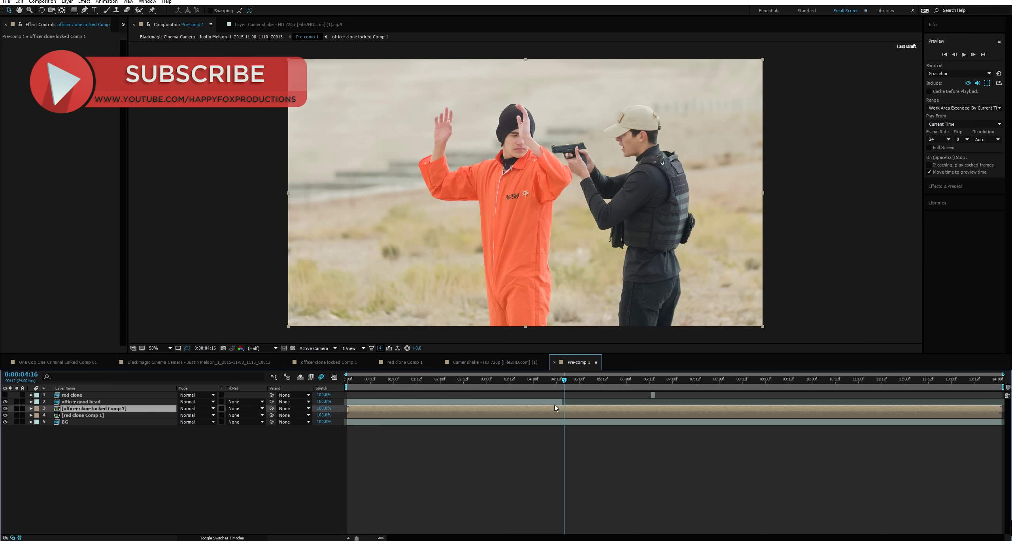
Step: Examine the orange suit's edges against the officer behind it at 0:00:08:15, keeping the preview in Fast Draft
key("space")
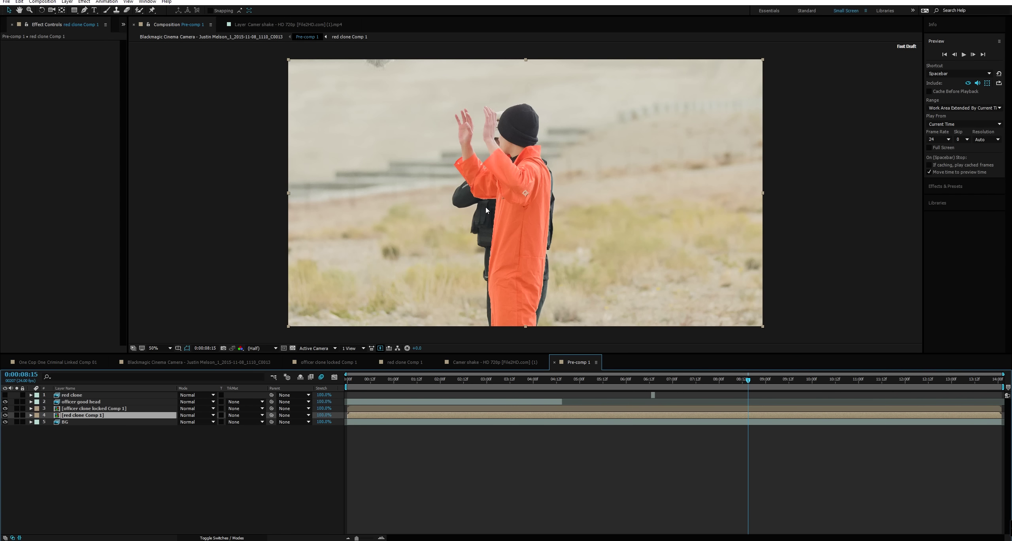
scroll(494, 217, "up", 1)
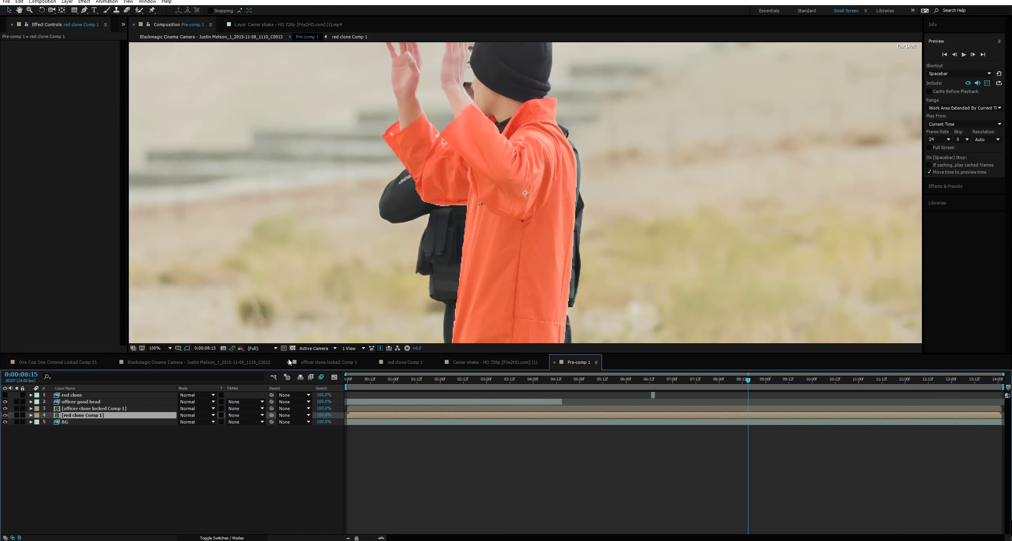
left_click(262, 348)
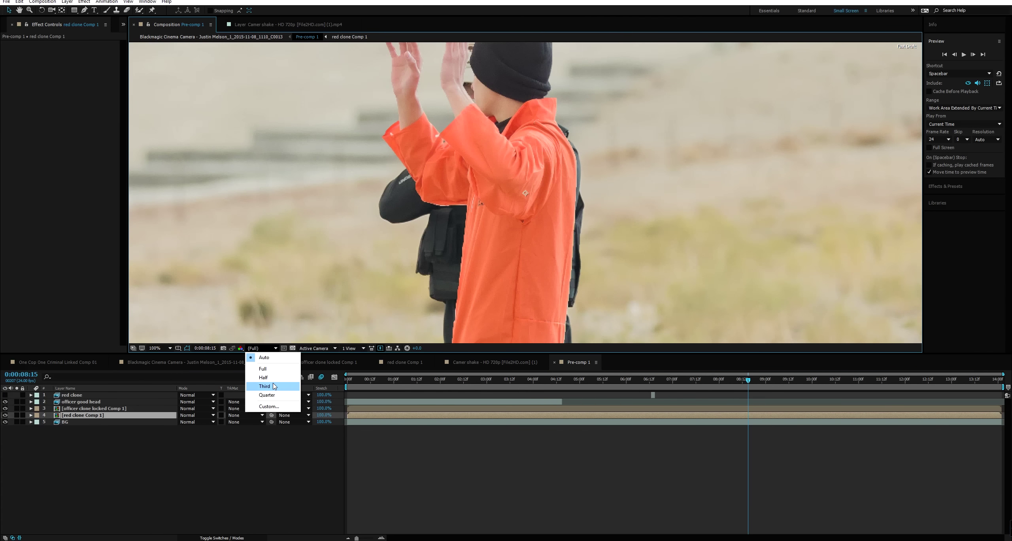
left_click(380, 349)
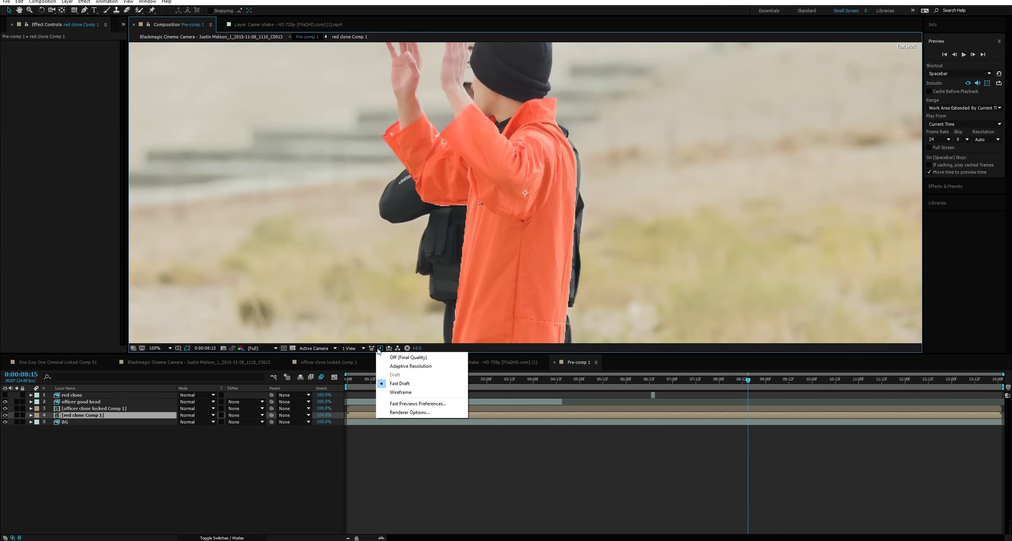
left_click(397, 385)
scroll(569, 304, "down", 1)
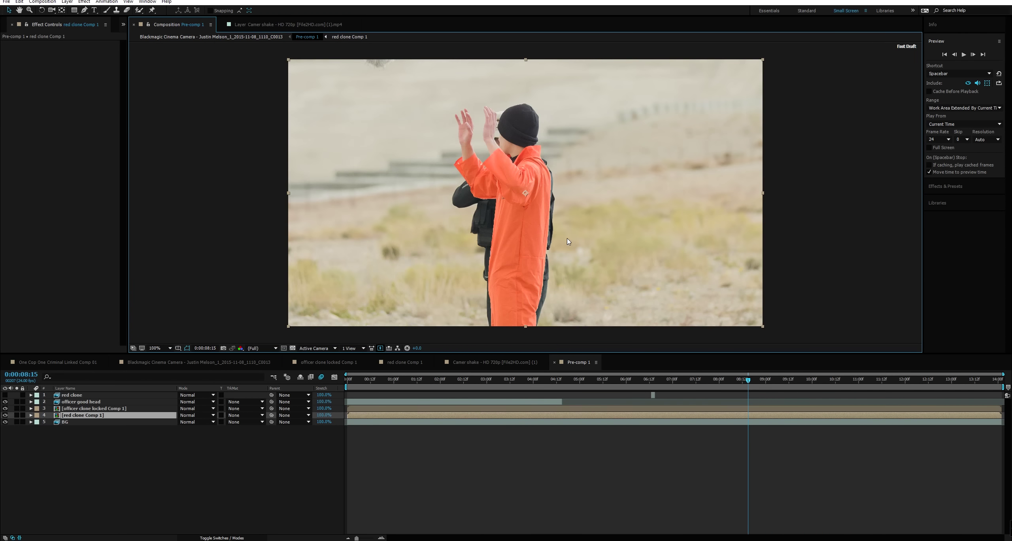
scroll(567, 238, "up", 1)
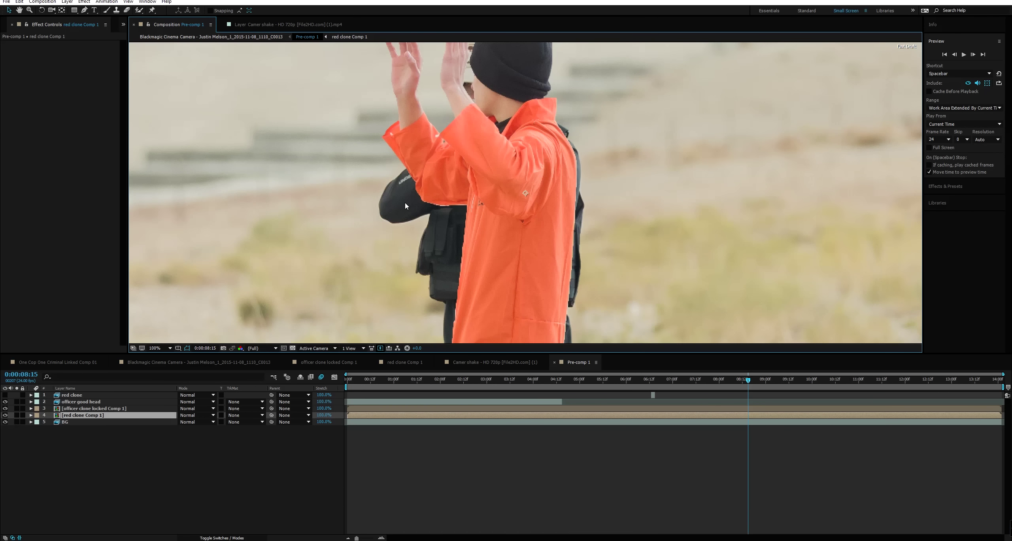
Step: Examine the raised hands and black beanie edges up close at 0:00:10:23, and bring the whole frame back into view
scroll(704, 295, "down", 2)
left_click(858, 382)
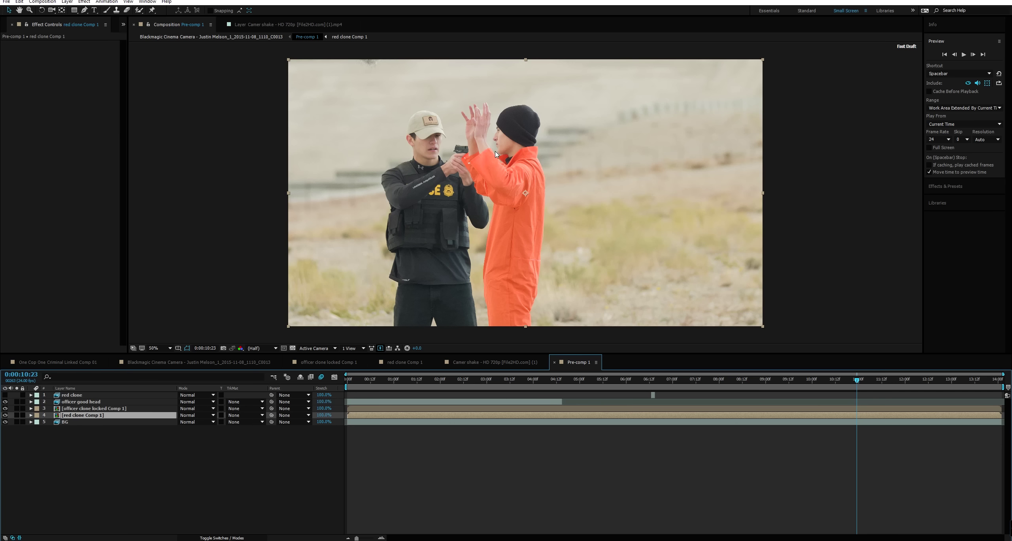
key("period")
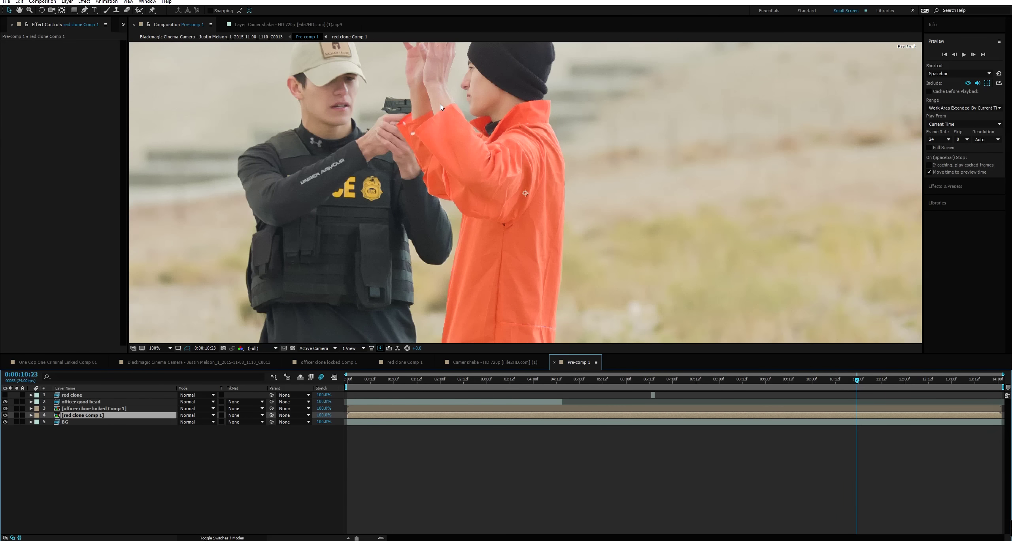
left_click_drag(427, 128, 451, 165)
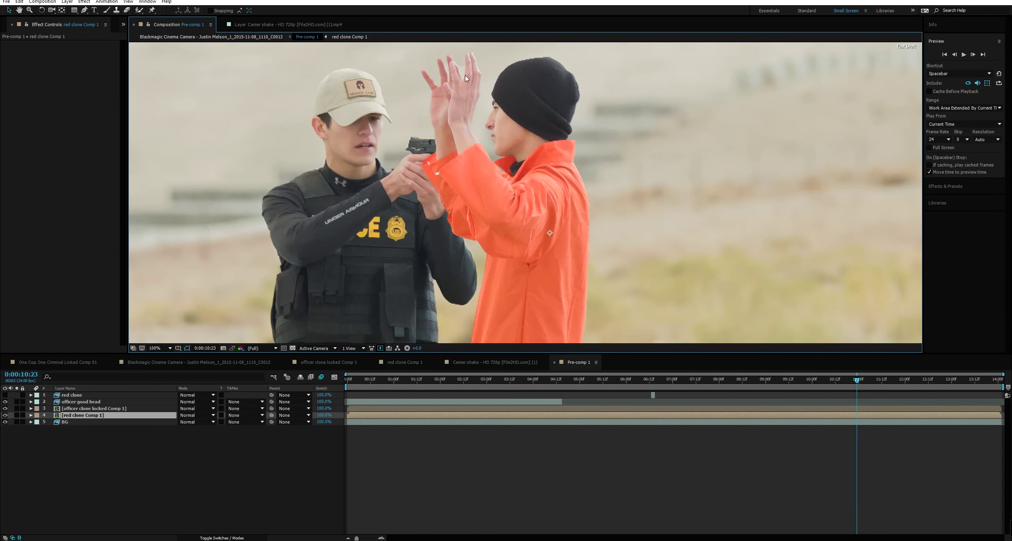
scroll(467, 79, "up", 2)
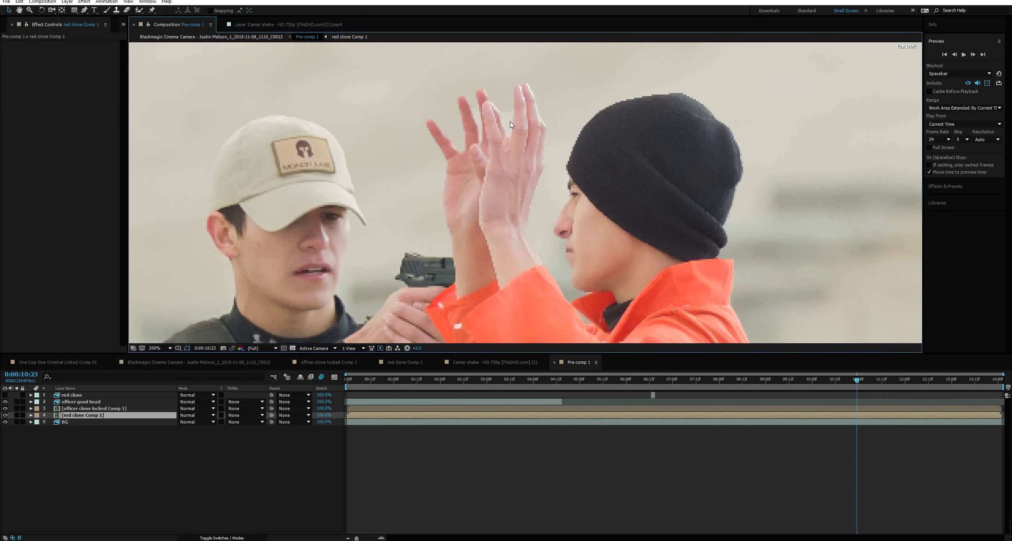
scroll(589, 161, "down", 4)
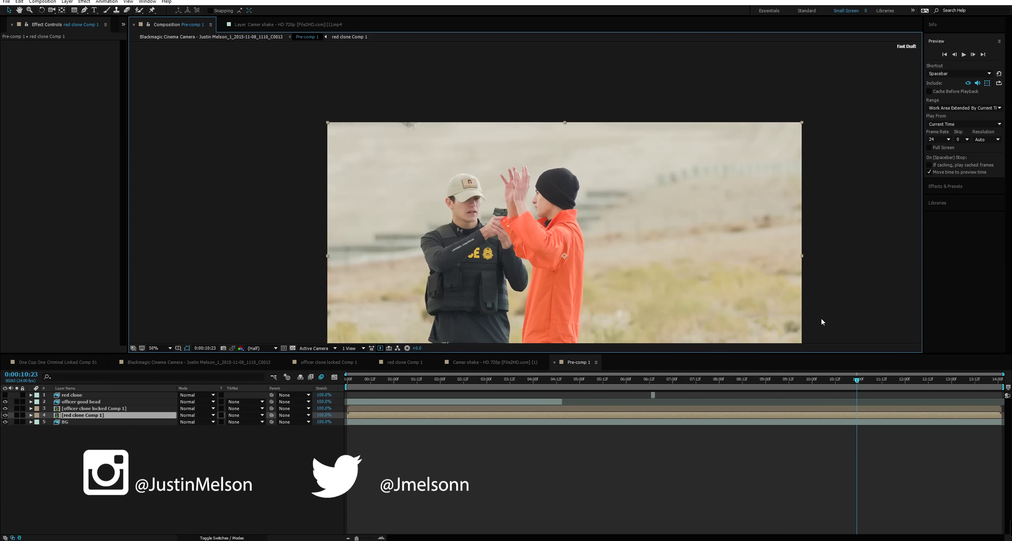
left_click_drag(746, 231, 730, 165)
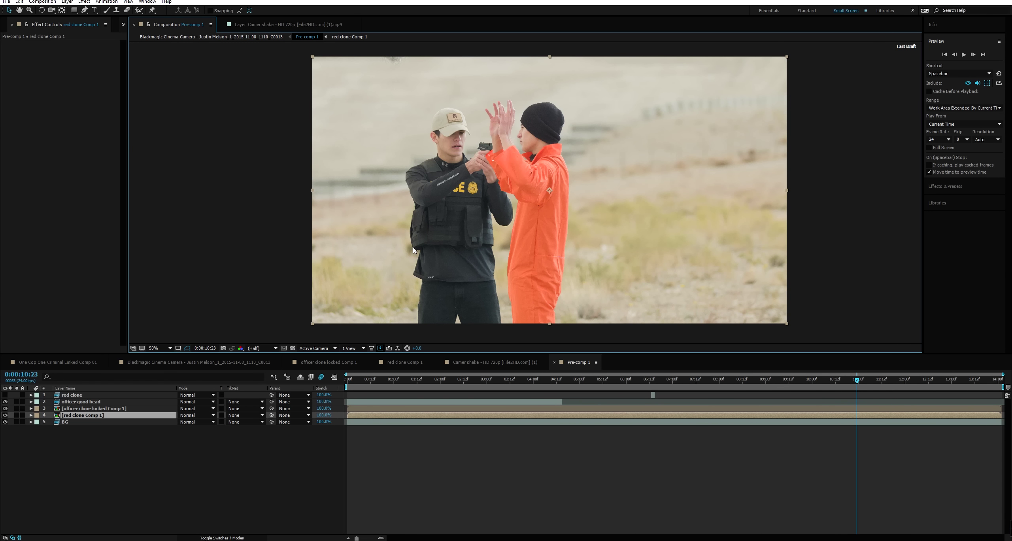
Step: View the BG layer soloed at 0:00:00:00, and restore the full composite with all solos cleared at 0:00:04:15
left_click(353, 385)
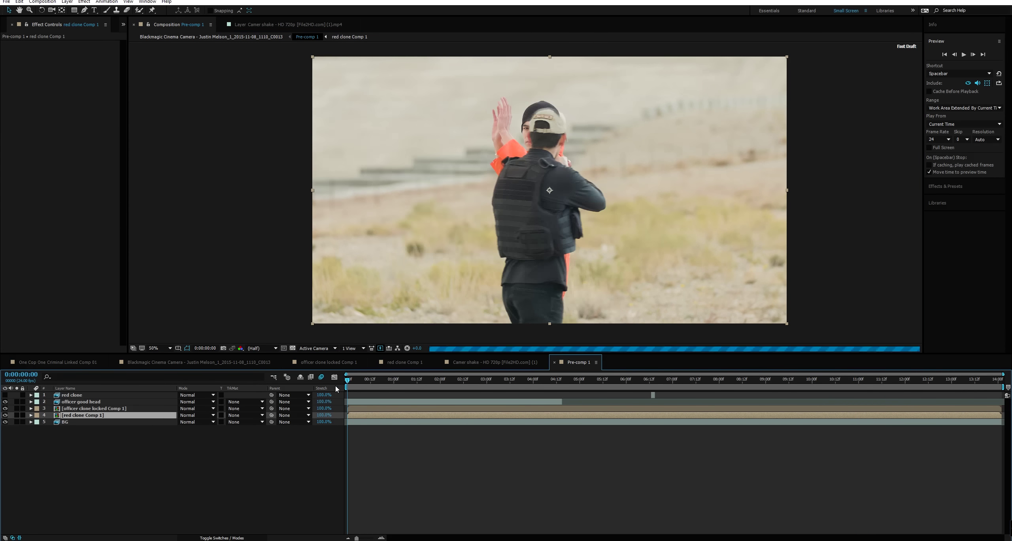
left_click(16, 422)
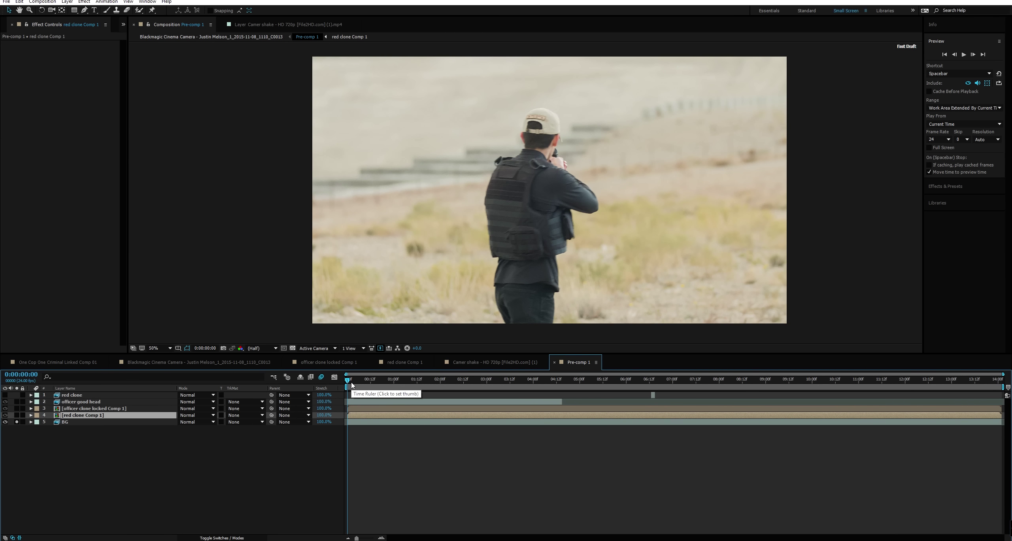
left_click_drag(351, 382, 194, 413)
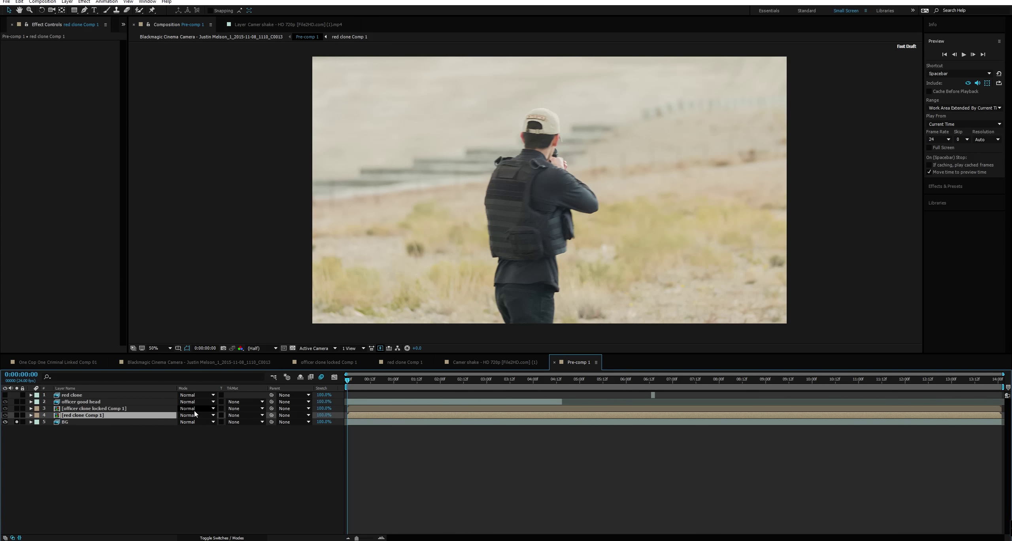
left_click(17, 422)
left_click(17, 409)
left_click(563, 380)
left_click(17, 421)
left_click(17, 409)
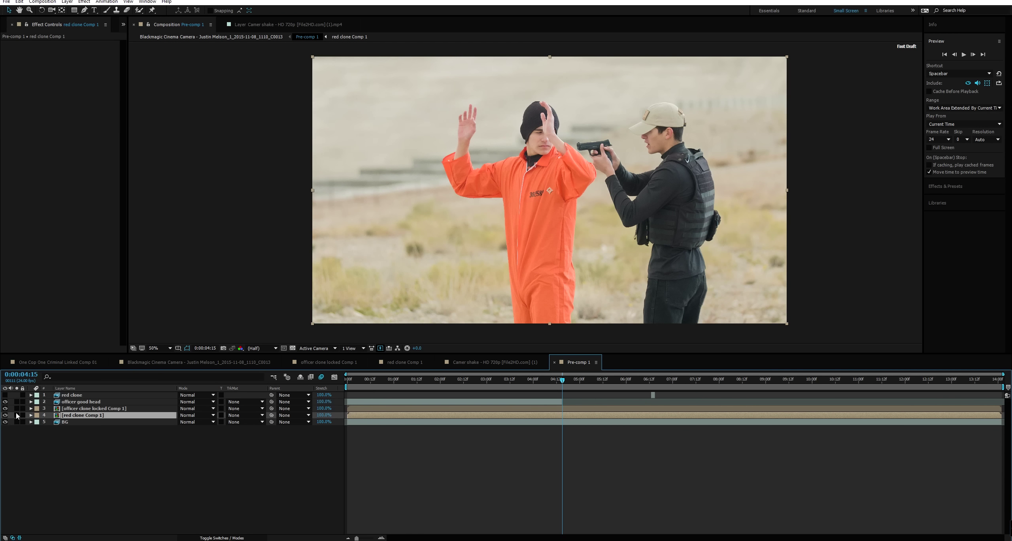
Step: Solo the officer clone locked Comp 1 layer and examine its cutout at 0:00:04:14 and 0:00:04:15
left_click(17, 408)
left_click(522, 381)
left_click_drag(524, 386, 565, 379)
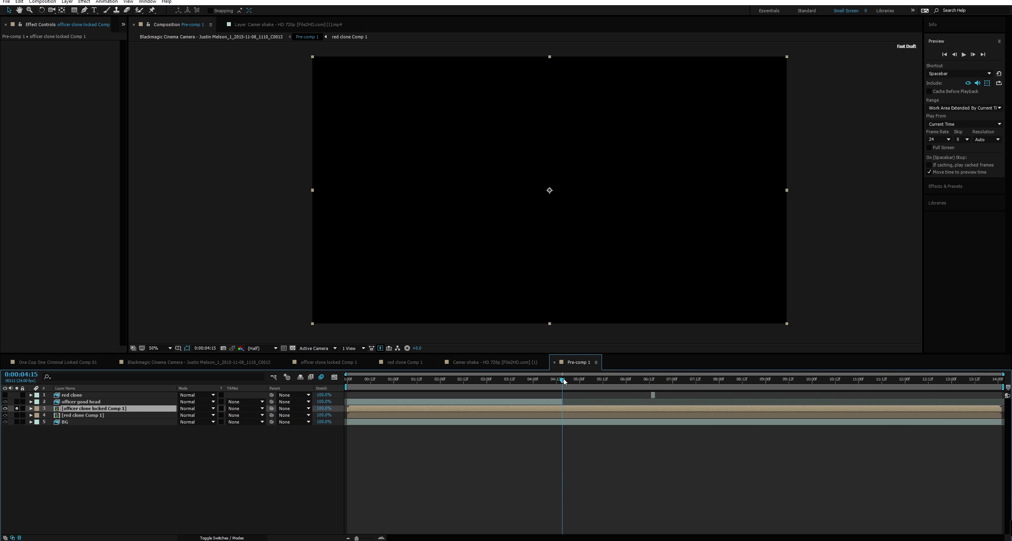
key("Page_Up")
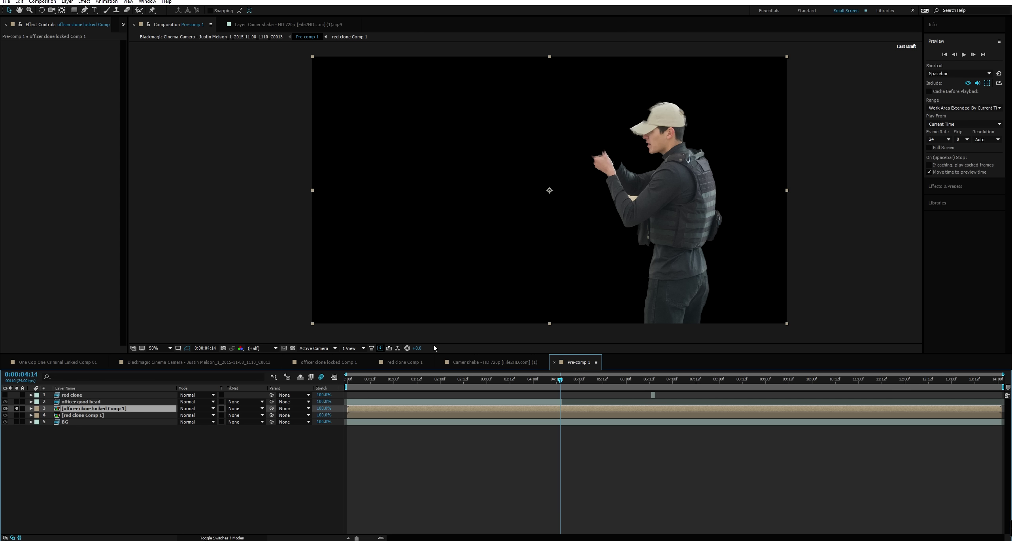
Step: Add the BG and red clone Comp 1 layers to the solo, and scrub through the combined shot from 0:00:04:15
left_click(17, 422)
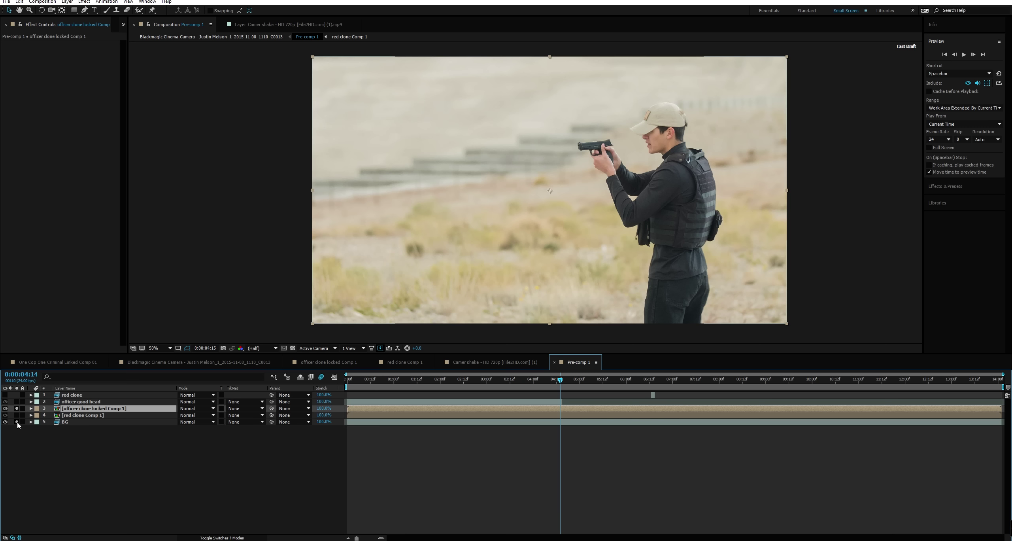
key("Page_Down")
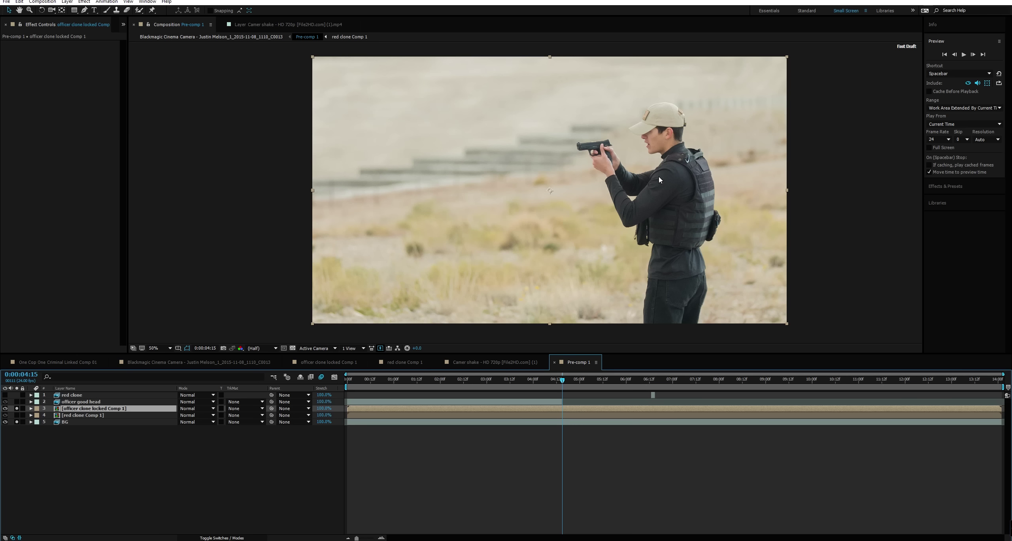
left_click(17, 415)
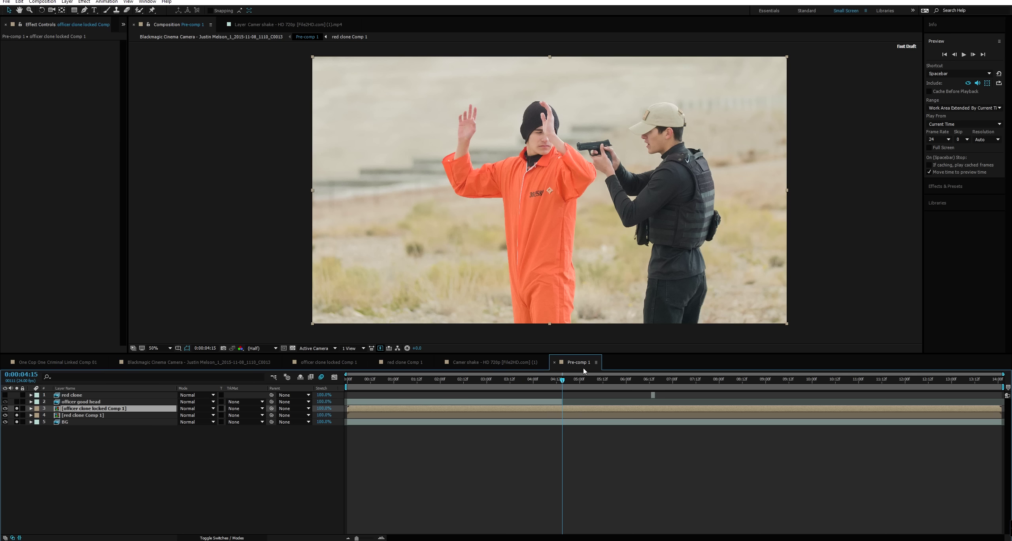
left_click_drag(565, 383, 914, 386)
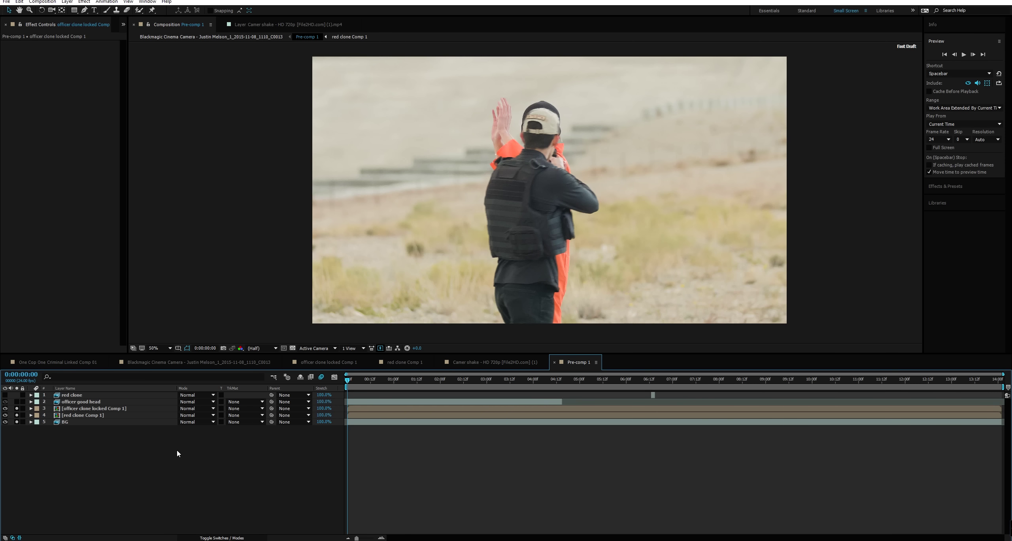
Step: Create a new adjustment layer above all layers and apply the Lumetri Color effect to it
key("ctrl+alt+y")
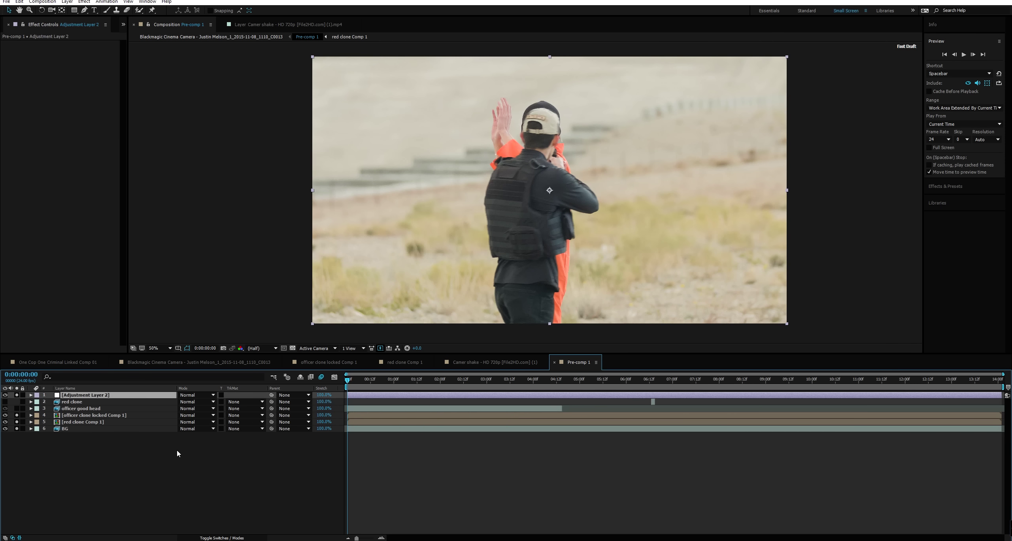
left_click(953, 188)
left_click(951, 70)
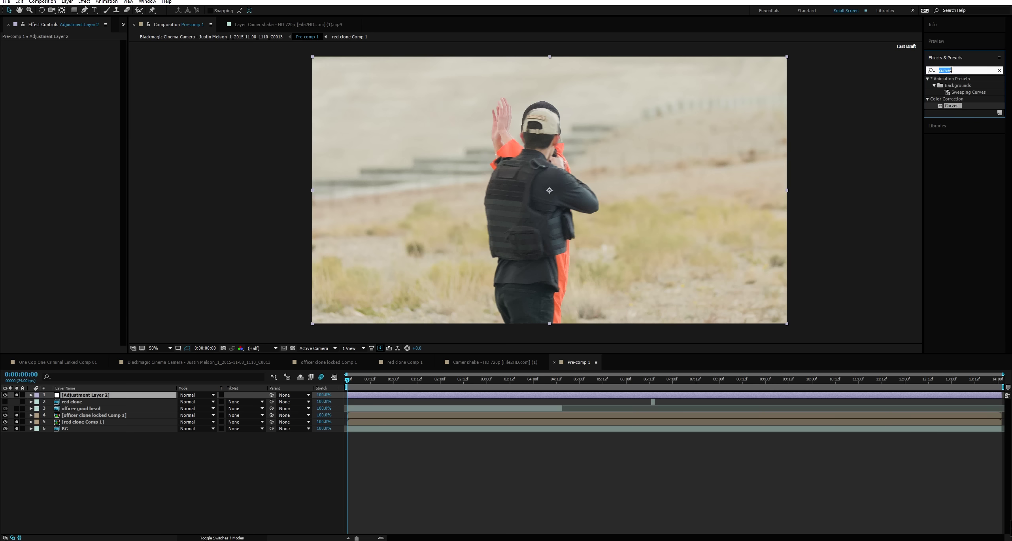
type("lum")
double_click(966, 125)
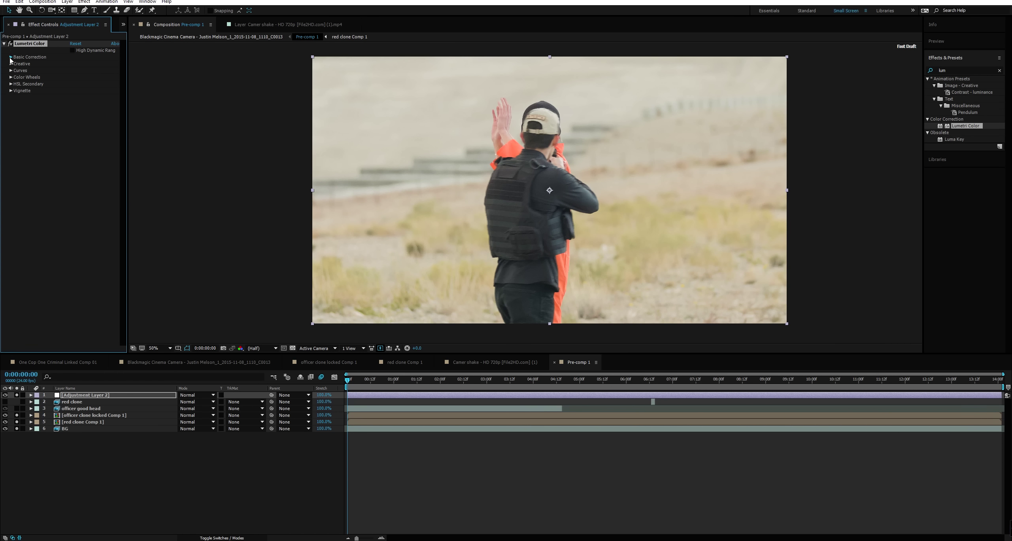
Step: Lower the Lumetri Color saturation to 24 and shape the RGB curve into a steep, high-contrast S-curve
left_click(11, 57)
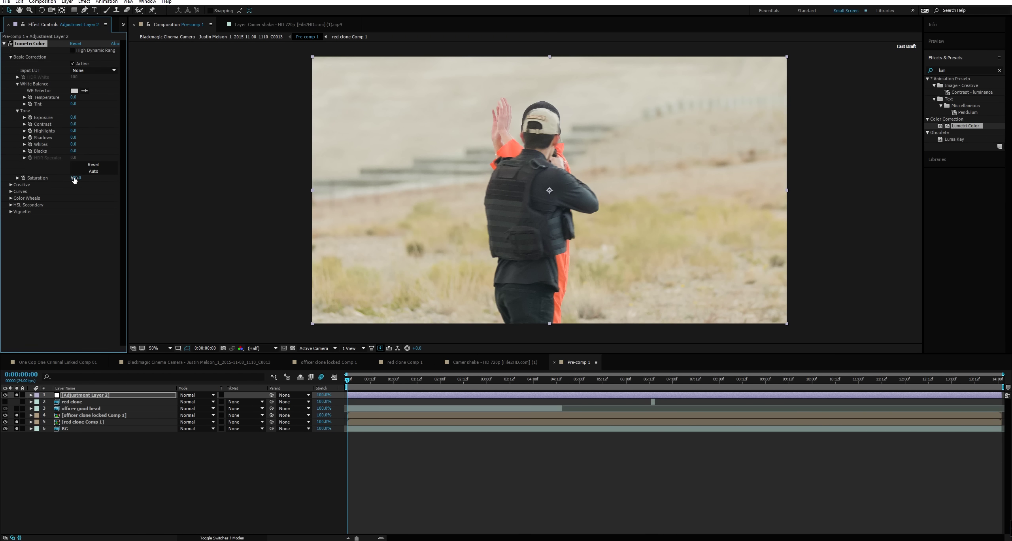
left_click_drag(69, 186, 68, 188)
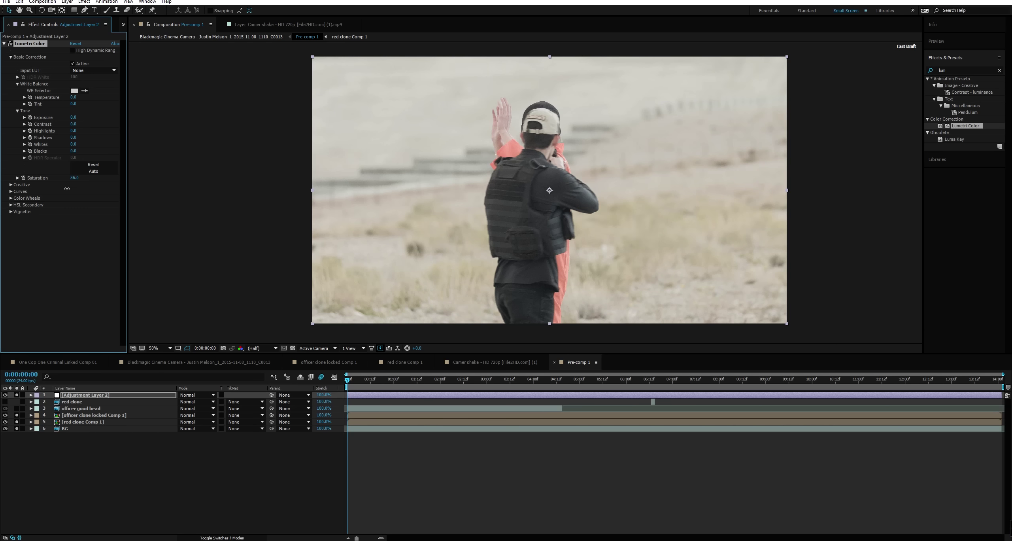
left_click(11, 191)
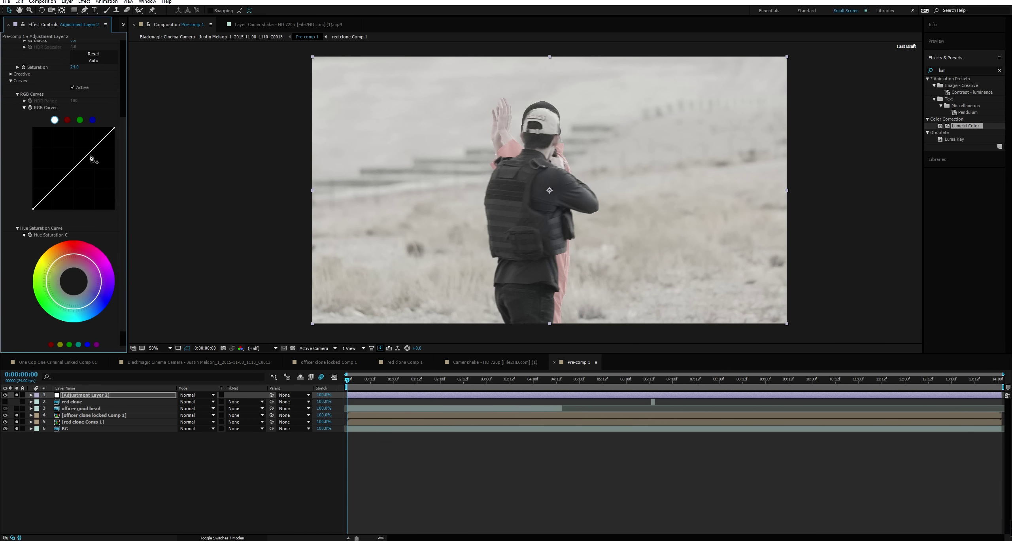
left_click_drag(91, 157, 60, 186)
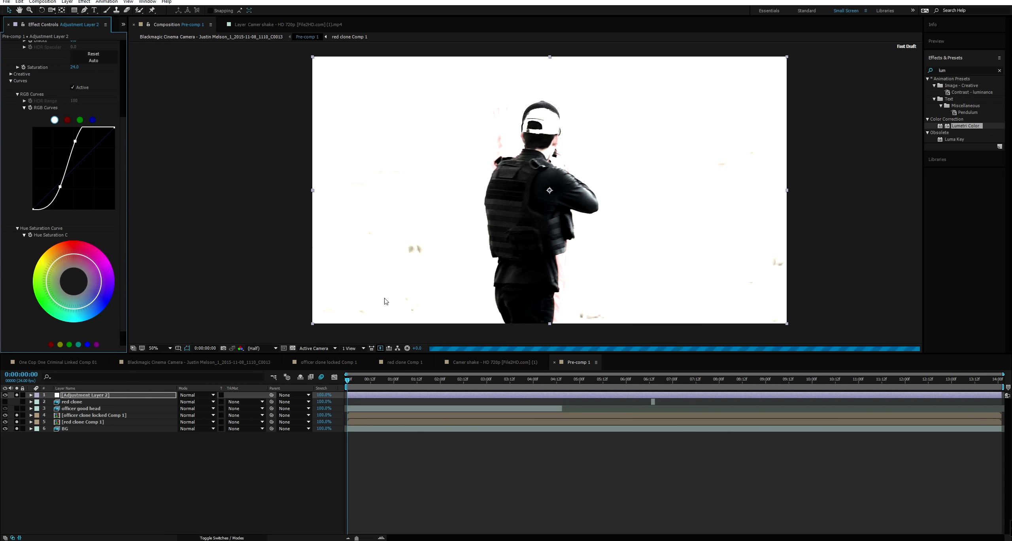
Step: Push the Lumetri Color temperature strongly towards warm and slightly ease the upper point of the RGB curve
scroll(117, 90, "up", 6)
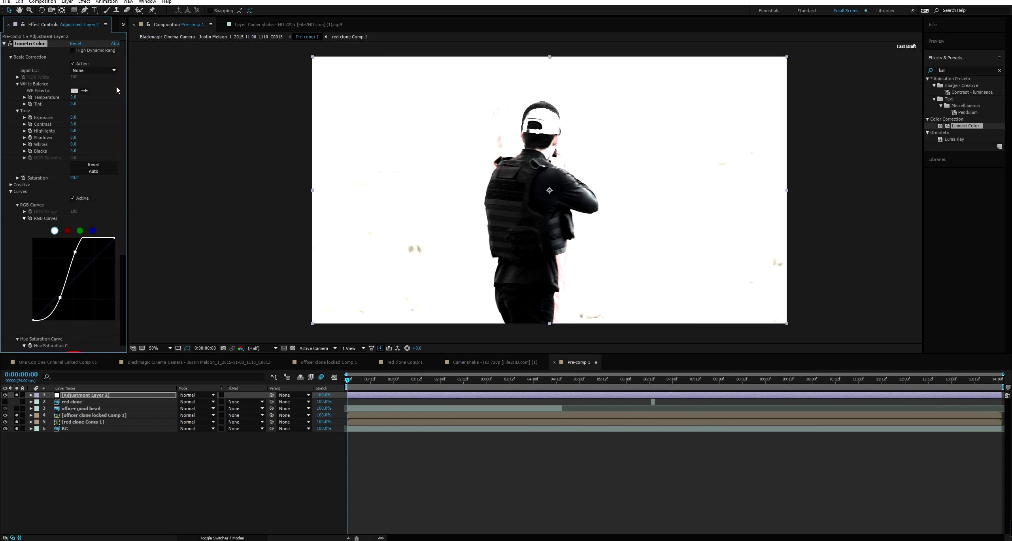
left_click_drag(74, 97, 268, 112)
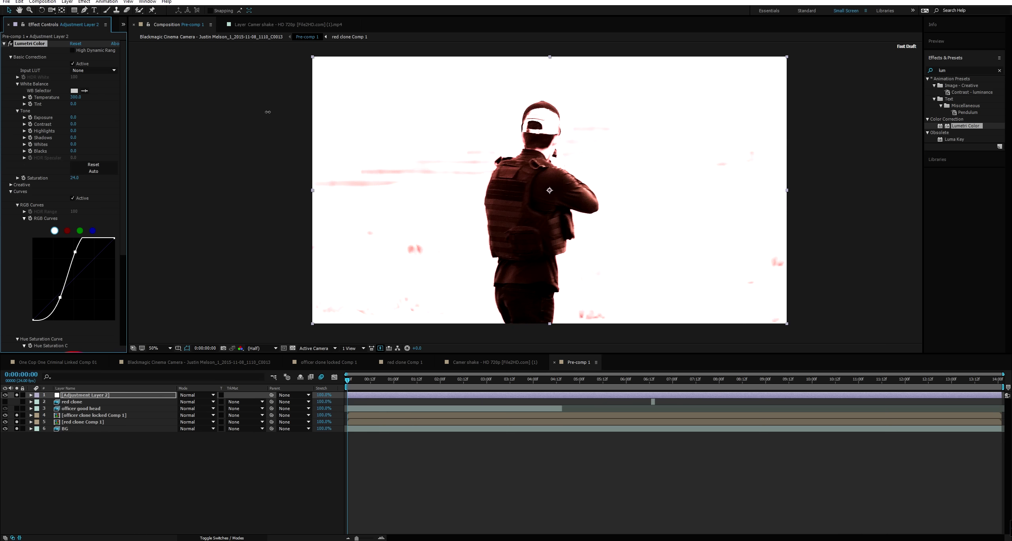
scroll(52, 284, "down", 5)
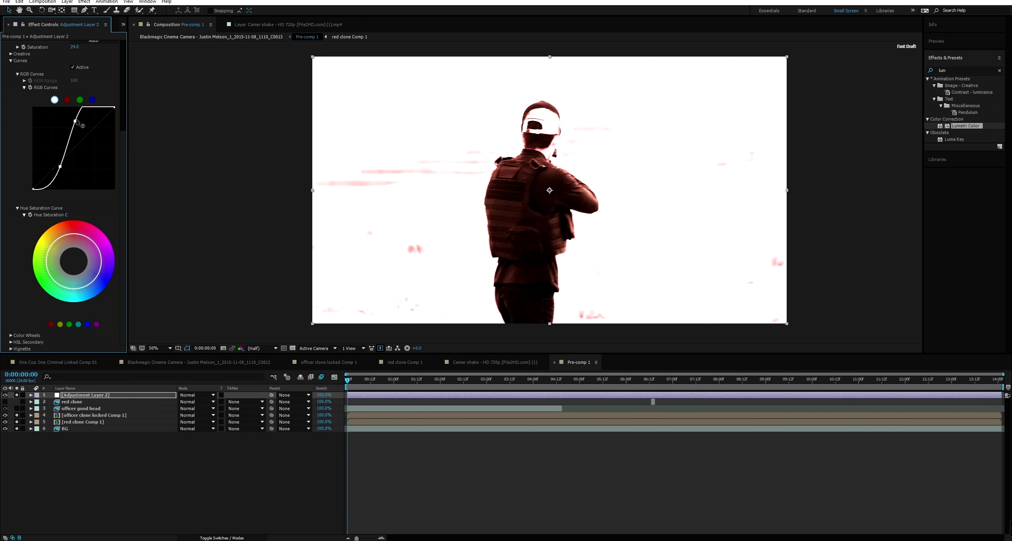
mouse_move(76, 121)
left_mouse_down()
mouse_move(86, 137)
mouse_move(77, 124)
left_mouse_up()
Step: Scrub the graded shot from the start to 0:00:06:11 to check how the extreme grade affects both clones
left_click(354, 383)
left_click_drag(355, 384, 568, 380)
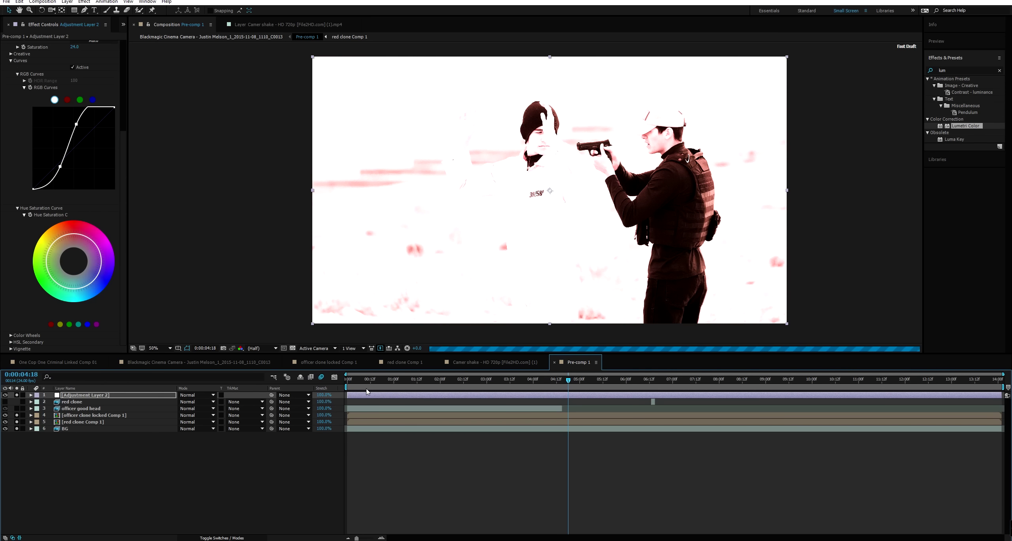
left_click_drag(352, 382, 647, 380)
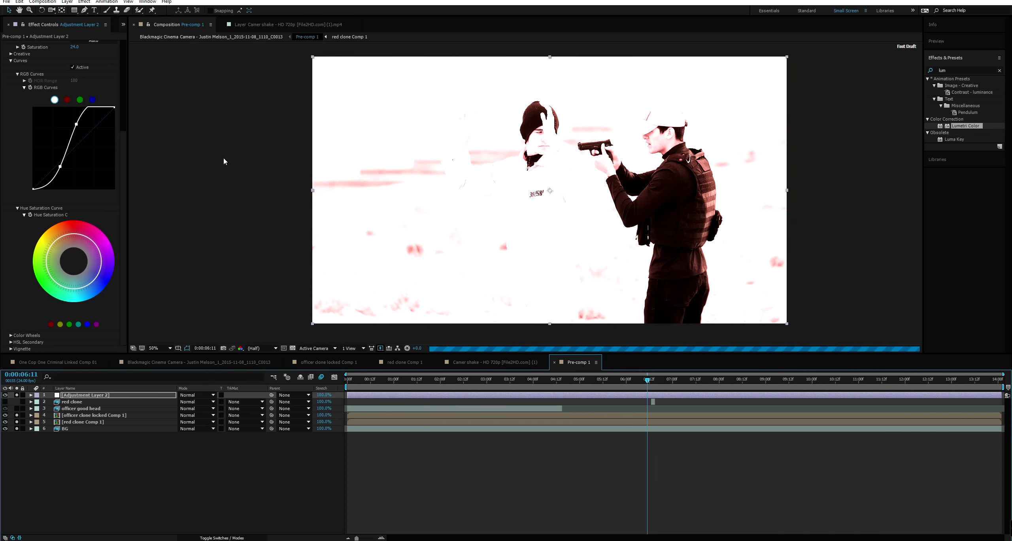
scroll(224, 159, "up", 4)
scroll(452, 225, "down", 4)
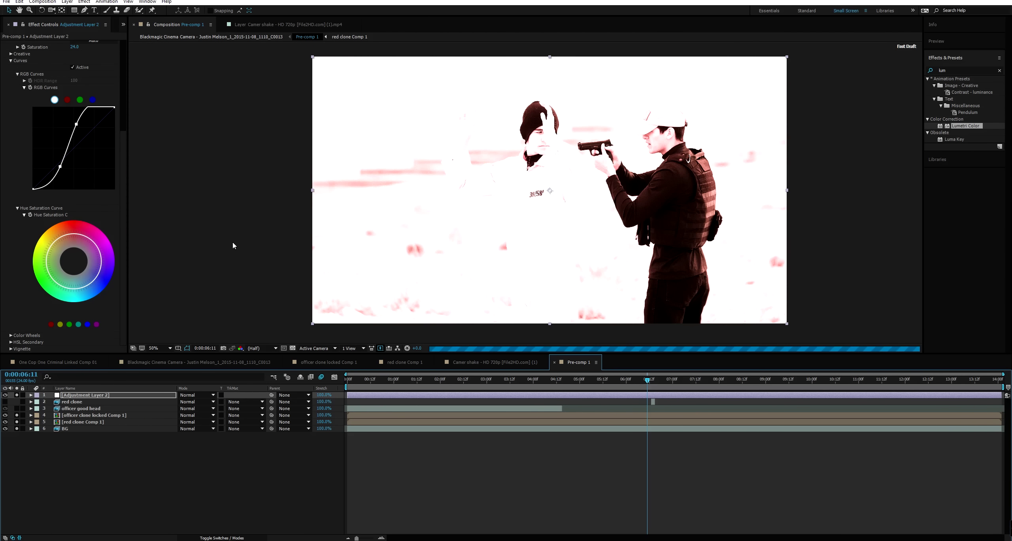
scroll(88, 104, "up", 5)
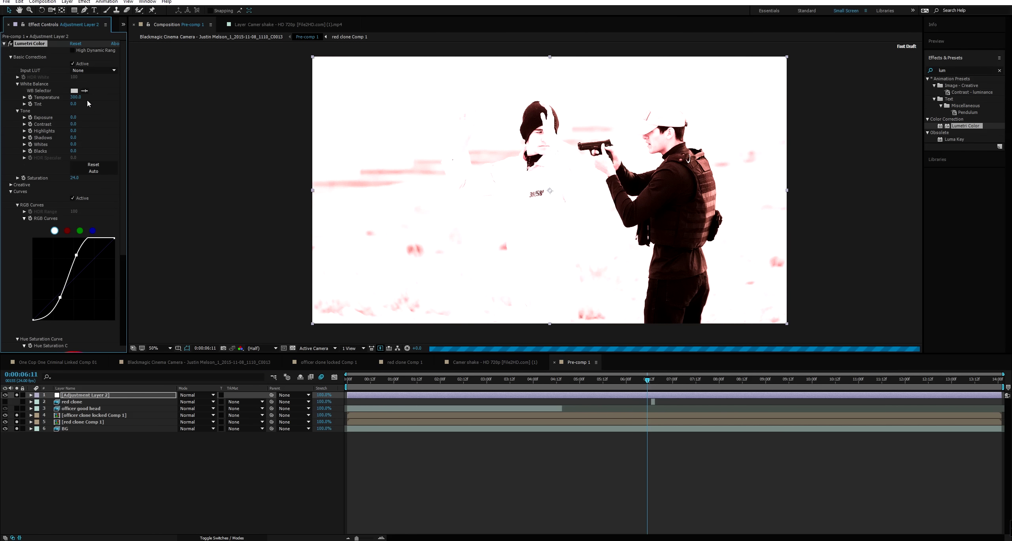
Step: Disable Lumetri Color on the adjustment layer, scrub the ungraded composite to 0:00:12:03, and deselect the layer
left_click(11, 43)
left_click_drag(648, 380, 918, 402)
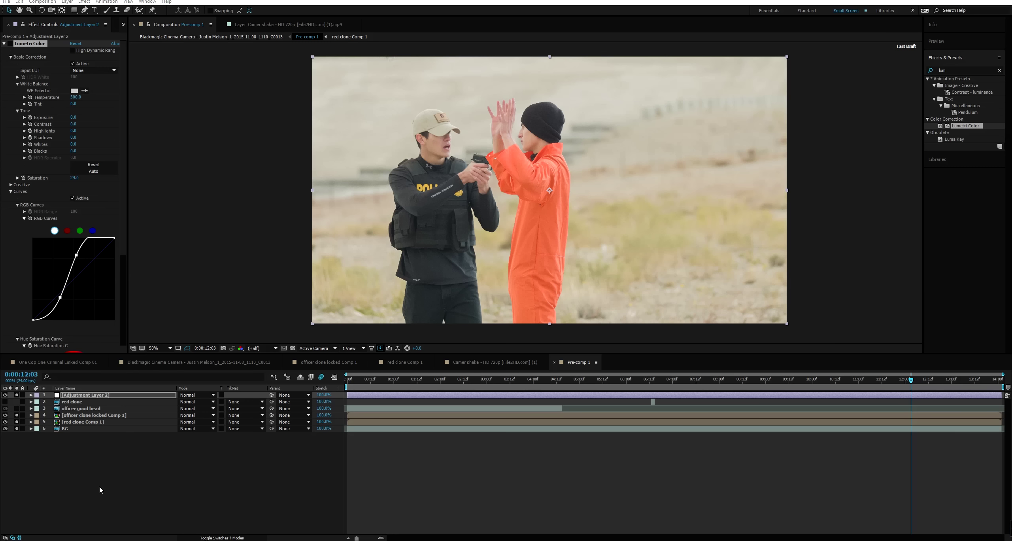
left_click(67, 477)
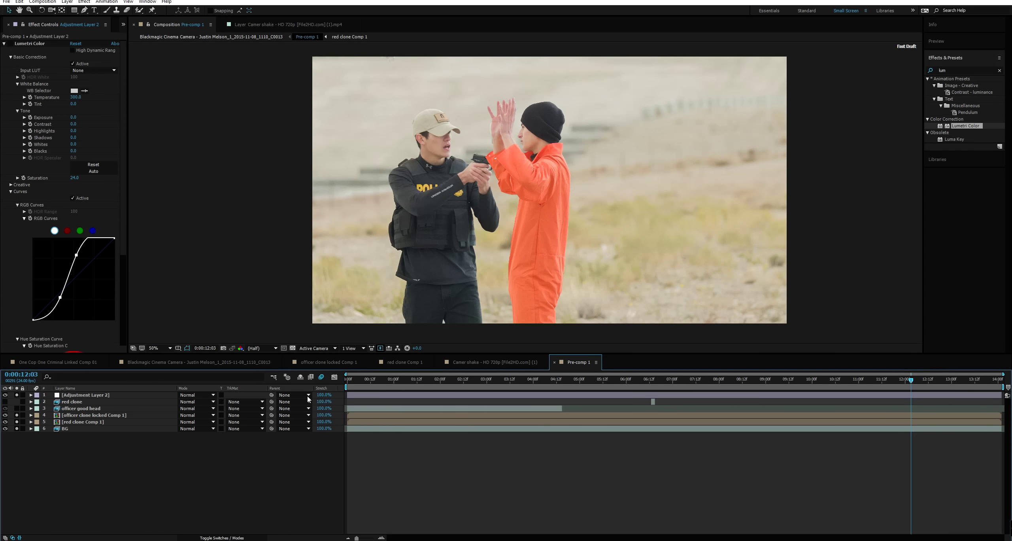